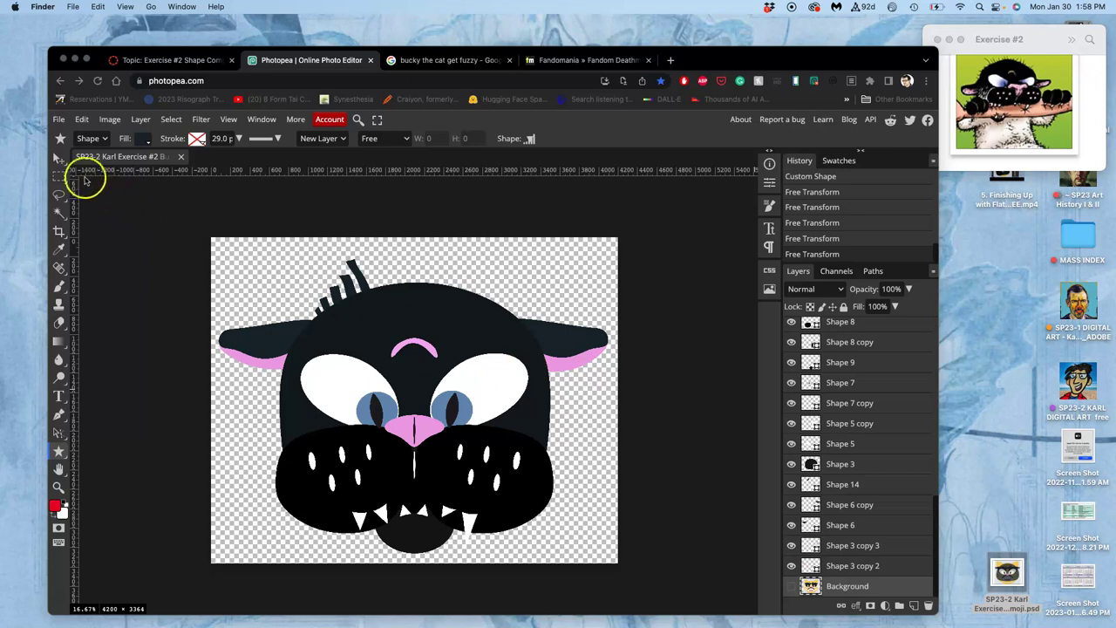
Remove the small custom shape accidentally placed on the canvas
{"action": "left_click", "coordinate": [60, 164]}
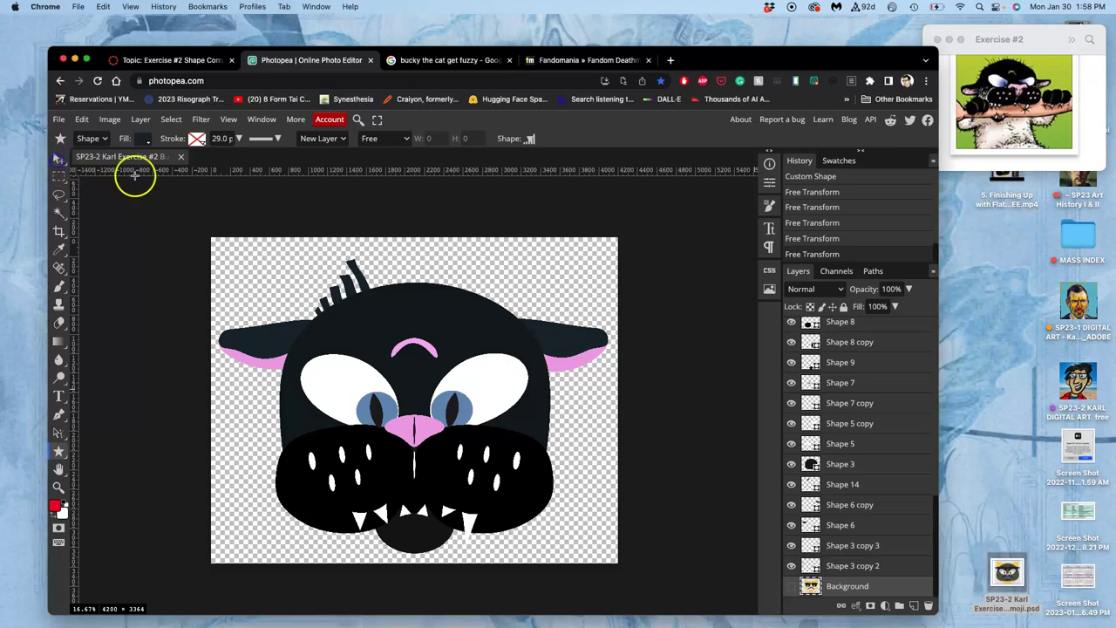
{"action": "left_click", "coordinate": [351, 265]}
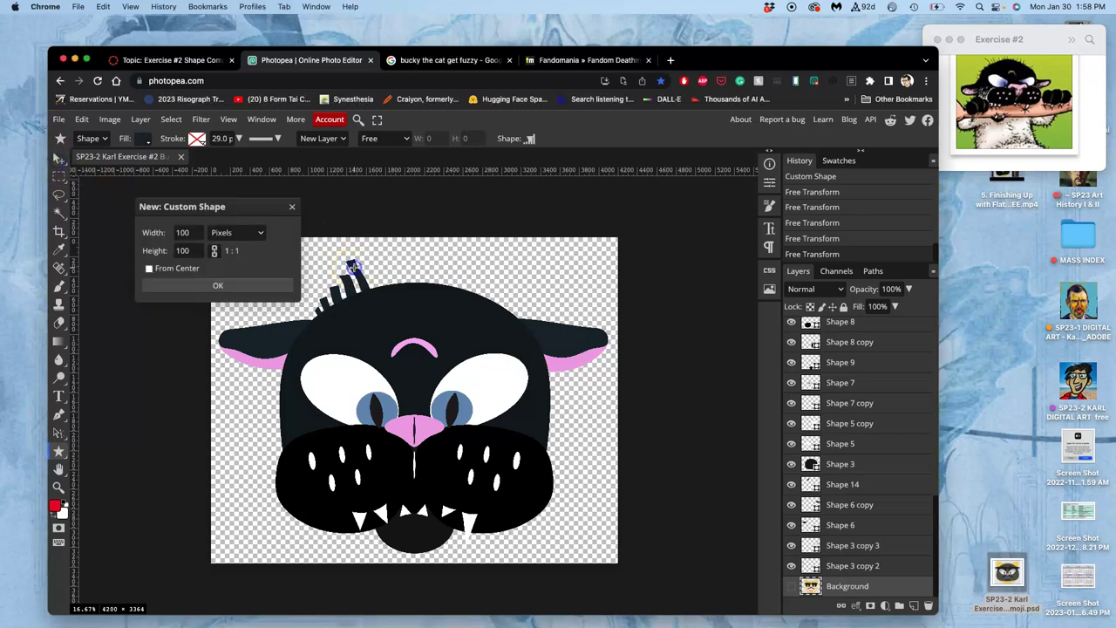
{"action": "left_click", "coordinate": [218, 284]}
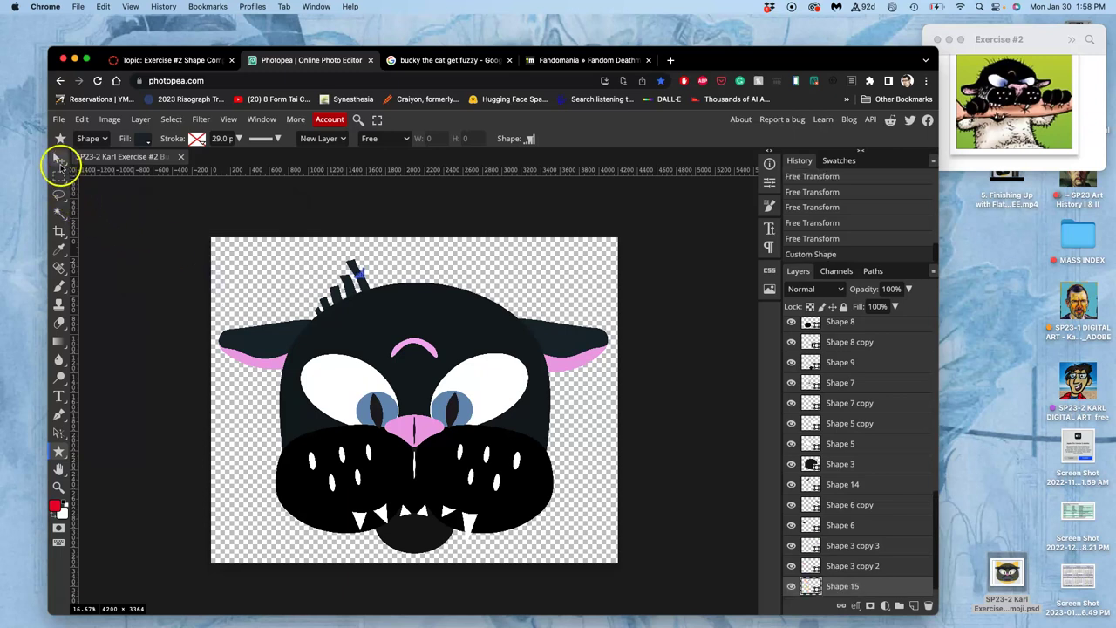
{"action": "left_click", "coordinate": [59, 159]}
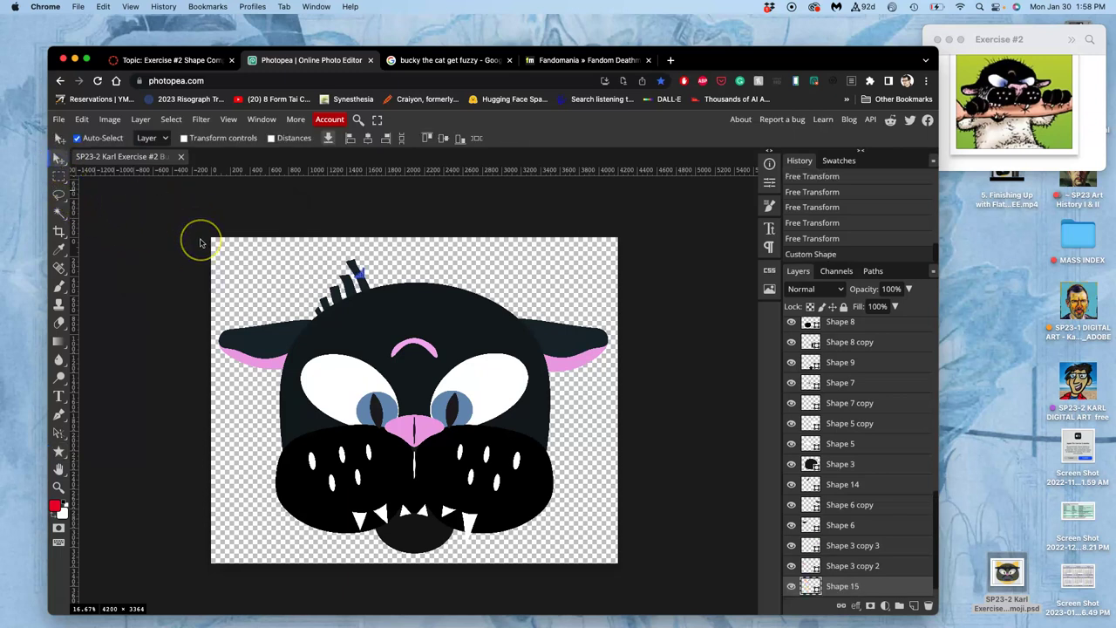
{"action": "key", "text": "Delete"}
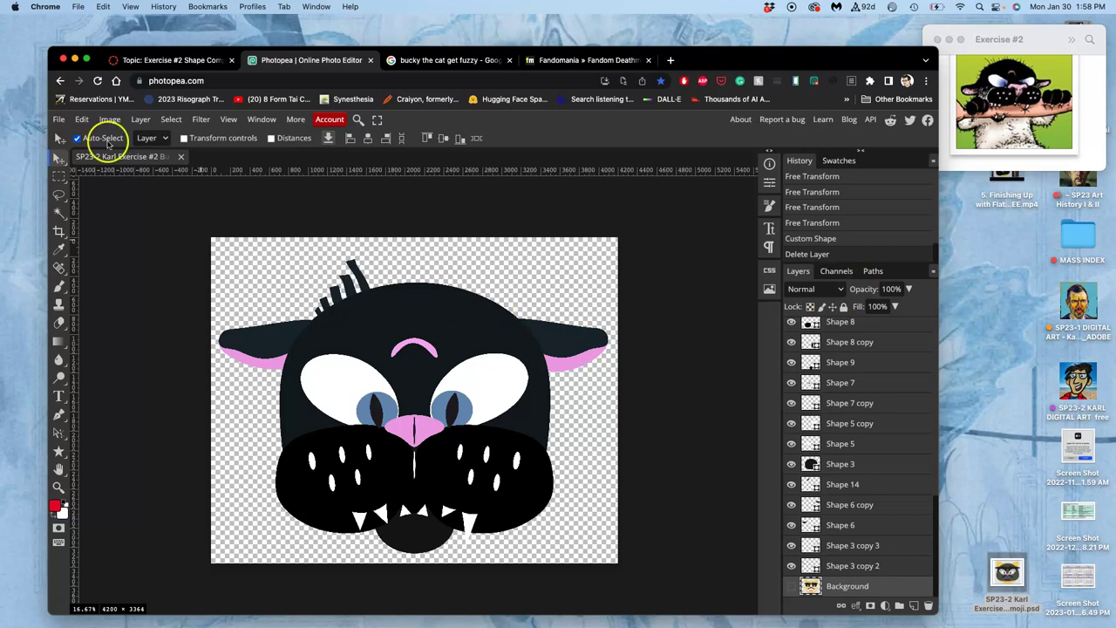
Duplicate the hair-tuft shape on top of the cat's head
{"action": "left_click", "coordinate": [324, 291]}
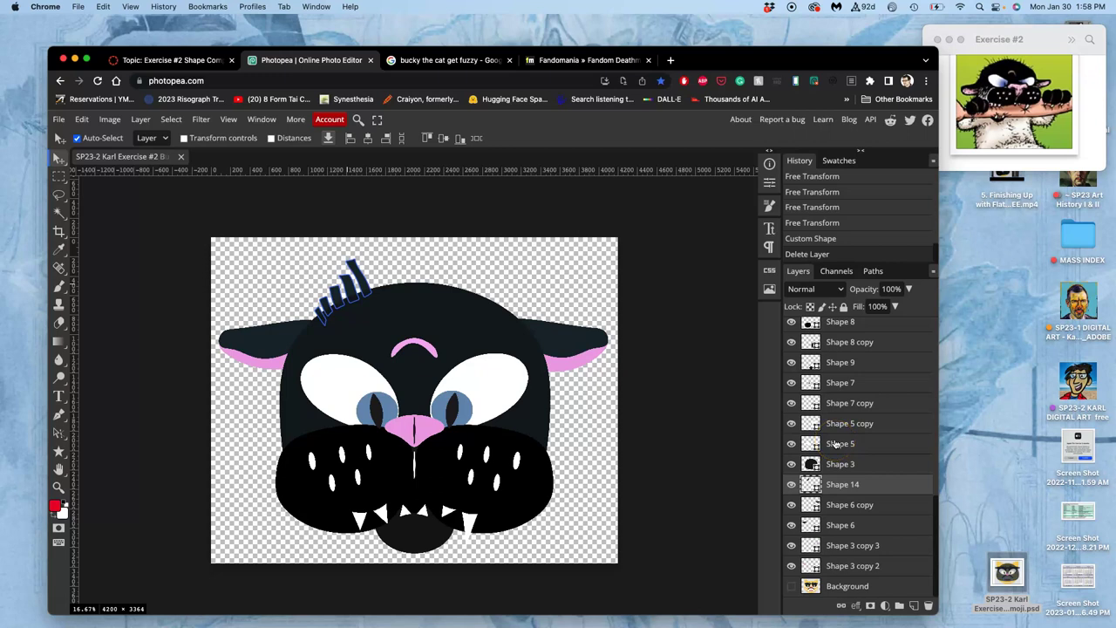
{"action": "key", "text": "super+j"}
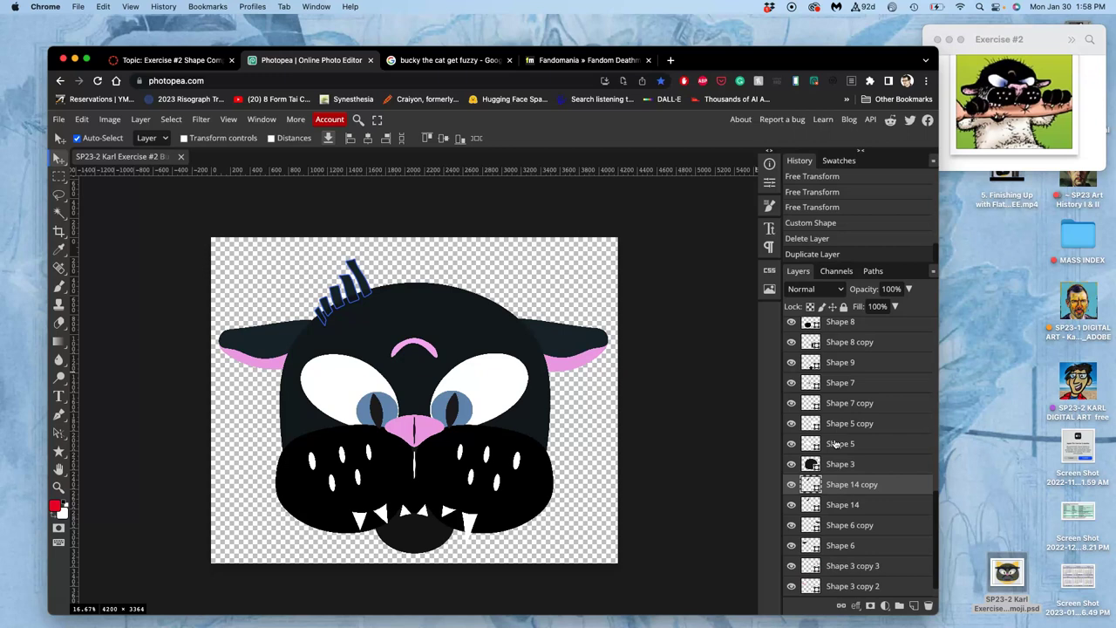
{"action": "key", "text": "super+t"}
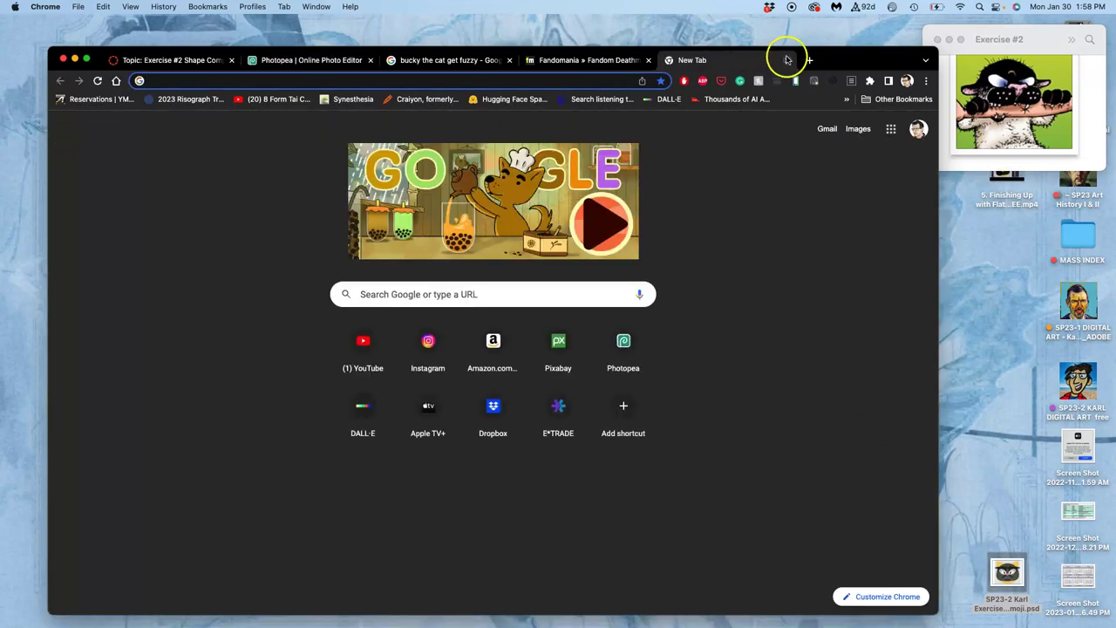
{"action": "left_click", "coordinate": [787, 59]}
{"action": "key", "text": "super+t"}
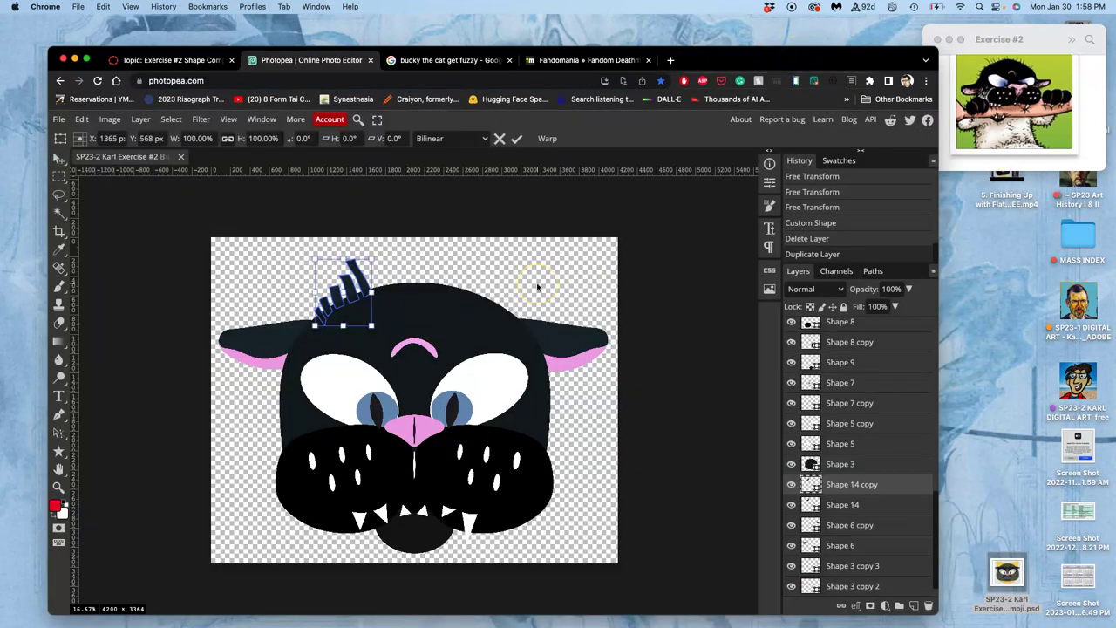
Mirror the tuft copy horizontally, move it right of the original and tilt it
{"action": "right_click", "coordinate": [353, 293]}
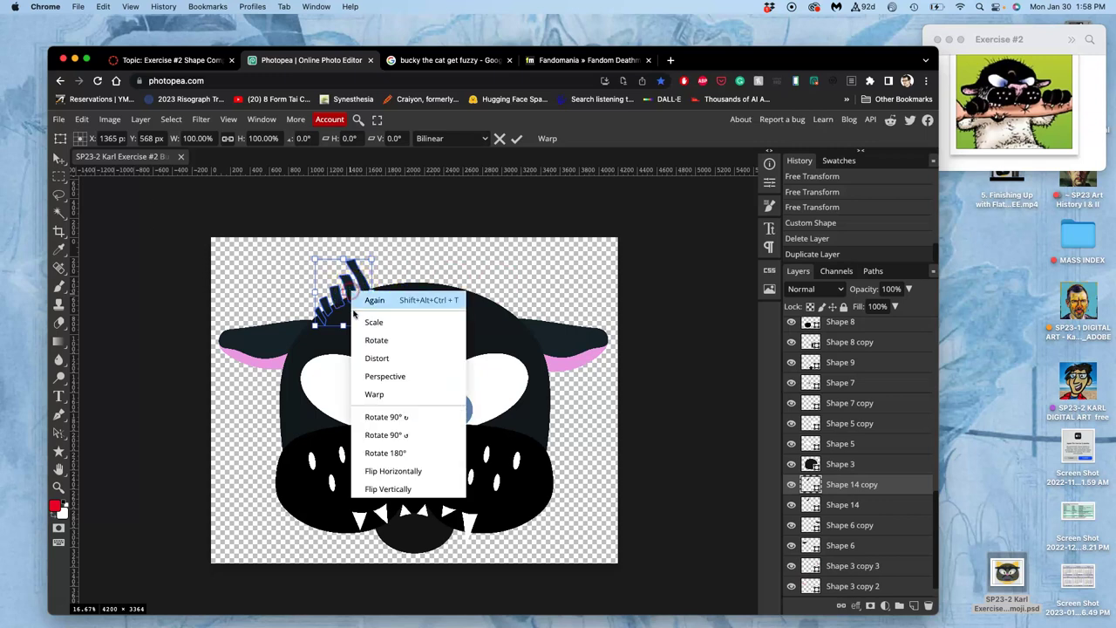
{"action": "left_click", "coordinate": [392, 470]}
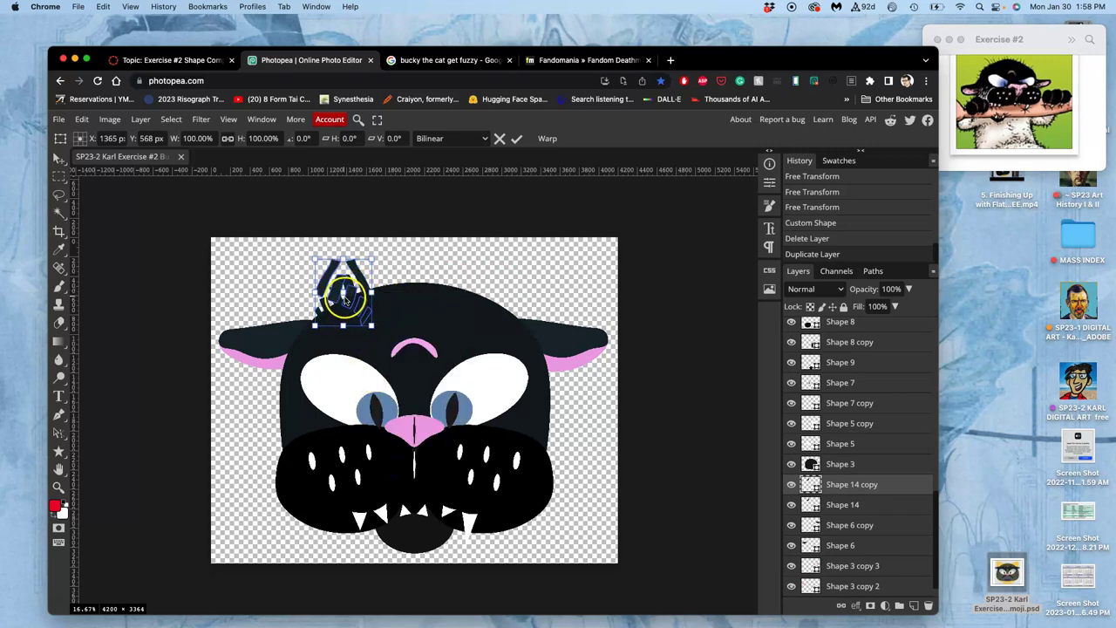
{"action": "mouse_move", "coordinate": [338, 294]}
{"action": "left_mouse_down"}
{"action": "mouse_move", "coordinate": [455, 295]}
{"action": "mouse_move", "coordinate": [420, 288]}
{"action": "left_mouse_up"}
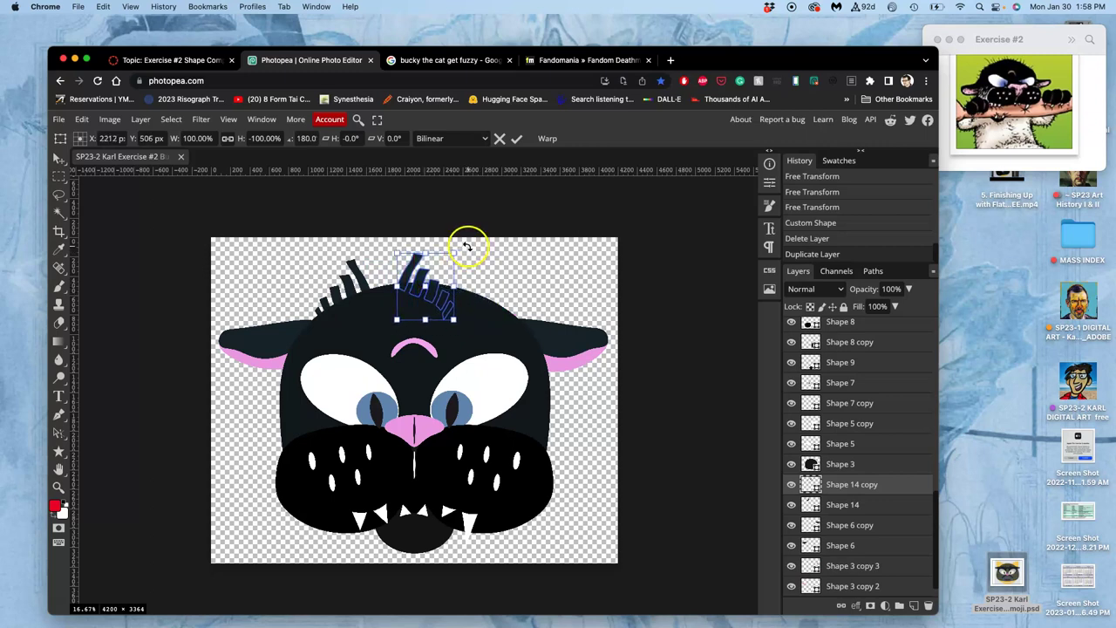
{"action": "left_click_drag", "start_coordinate": [468, 247], "coordinate": [444, 243]}
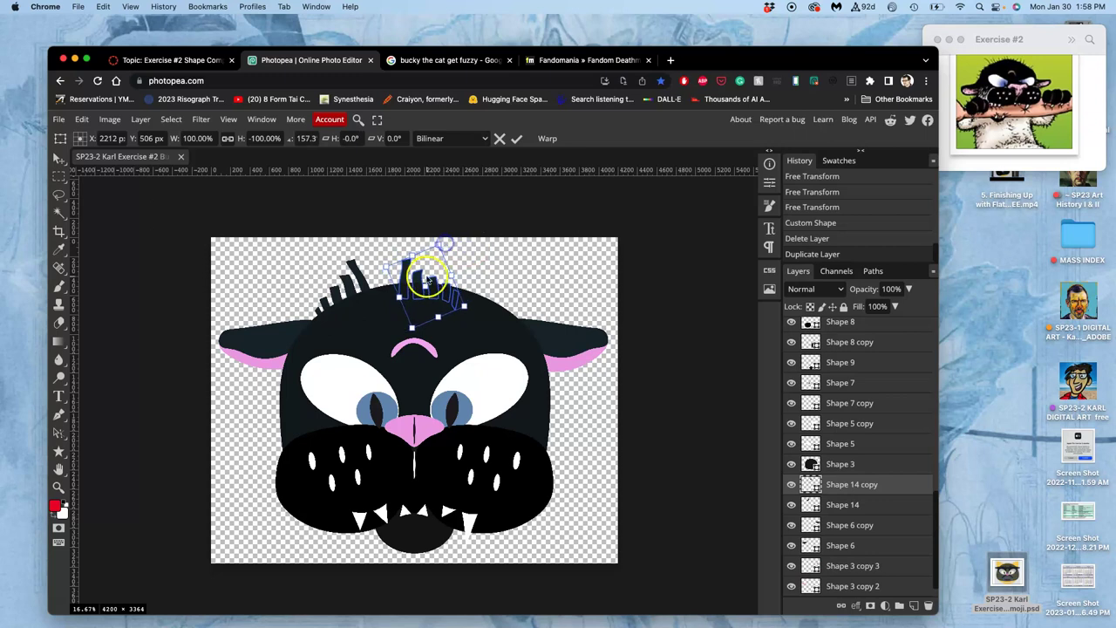
{"action": "left_click_drag", "start_coordinate": [406, 278], "coordinate": [385, 275]}
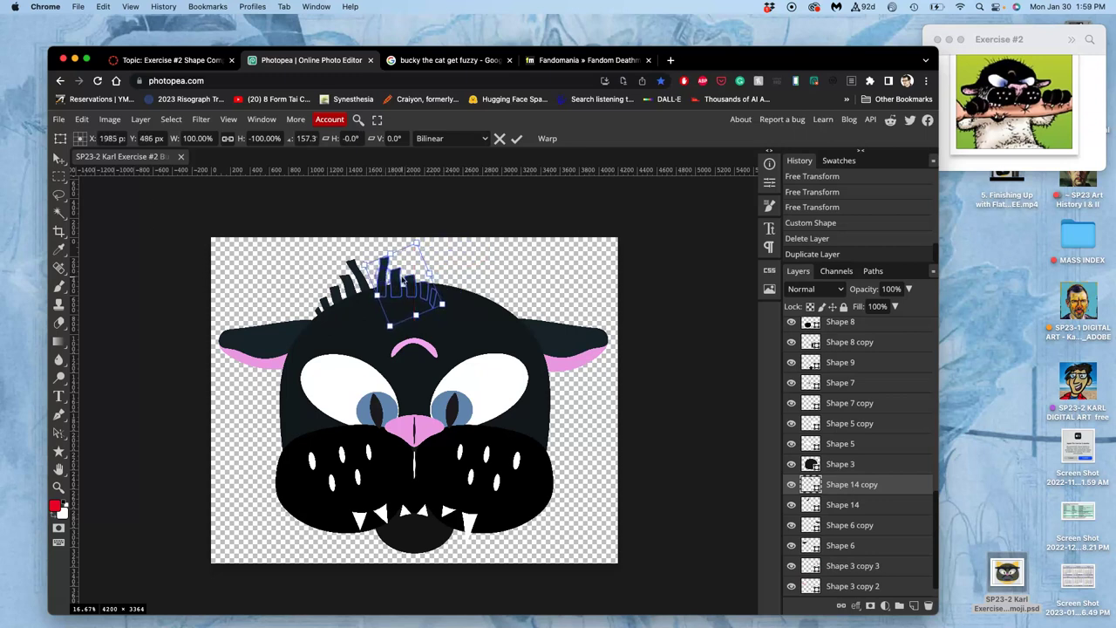
{"action": "double_click", "coordinate": [403, 281]}
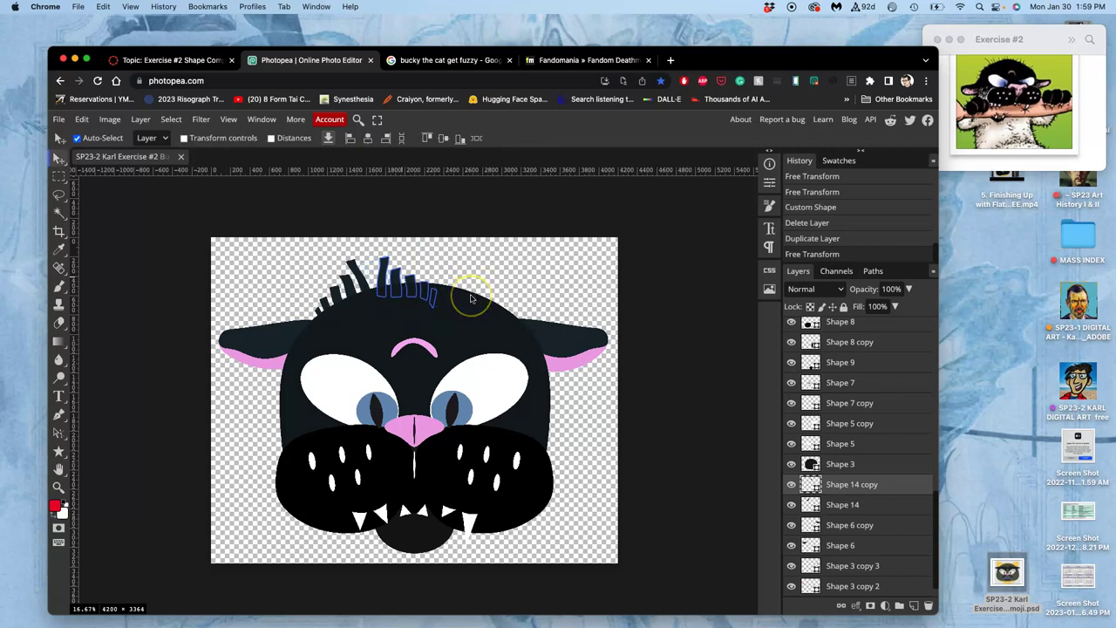
Make another copy of the hair tuft further right on the head
{"action": "left_click_drag", "start_coordinate": [410, 288], "coordinate": [439, 286]}
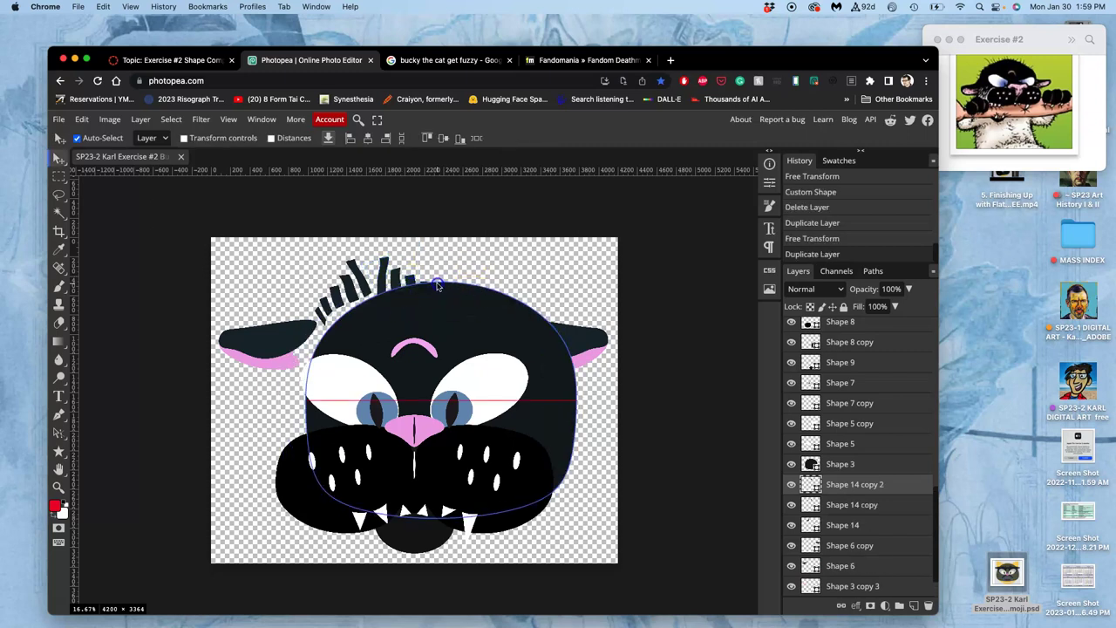
{"action": "key", "text": "ctrl+z"}
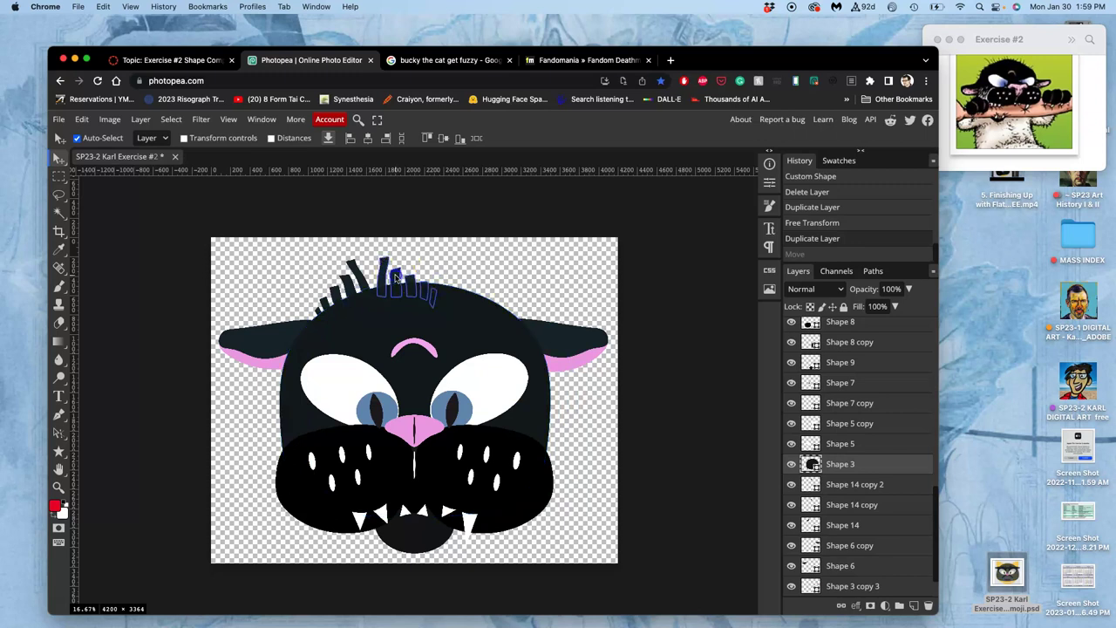
{"action": "left_click_drag", "start_coordinate": [396, 277], "coordinate": [465, 283]}
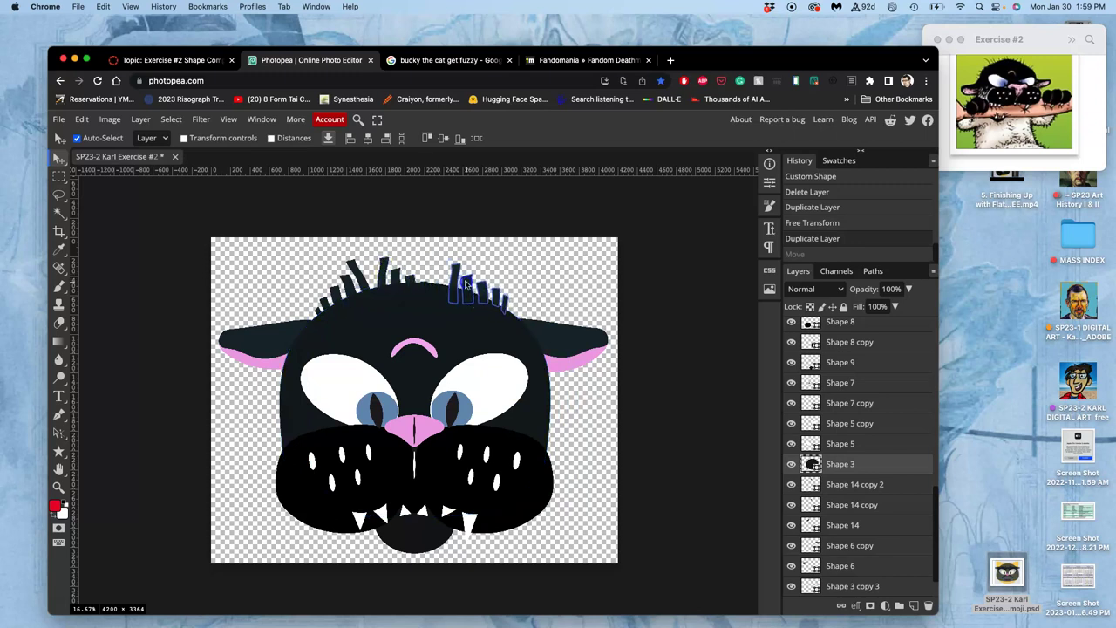
{"action": "left_click_drag", "start_coordinate": [465, 283], "coordinate": [469, 280]}
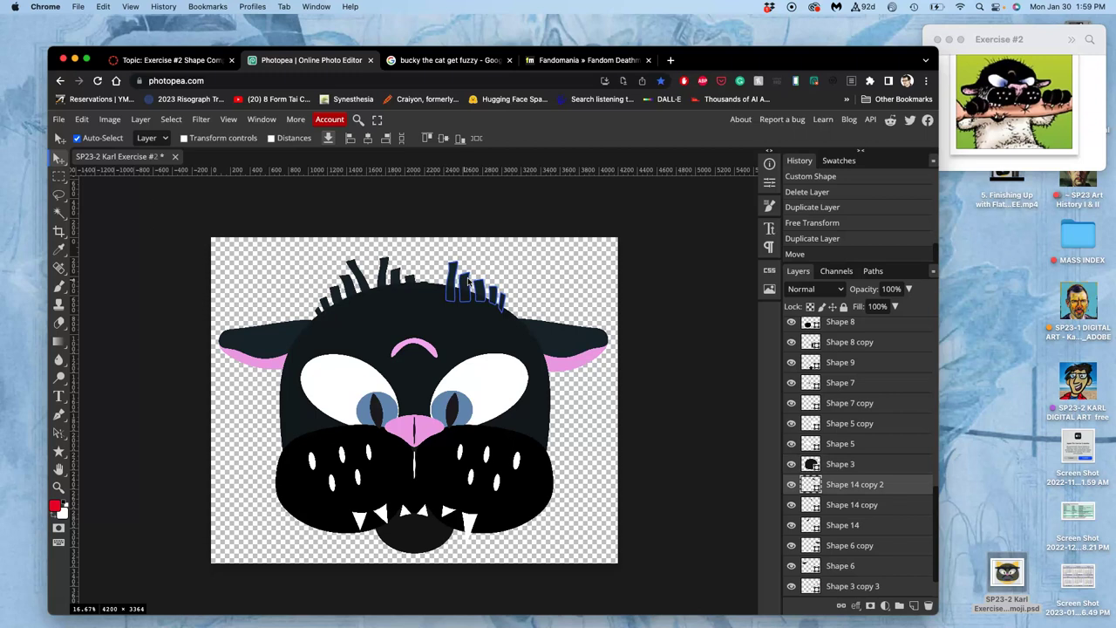
Mirror the new tuft, rotate it to fit the head and shrink it slightly
{"action": "key", "text": "ctrl+t"}
{"action": "right_click", "coordinate": [484, 294]}
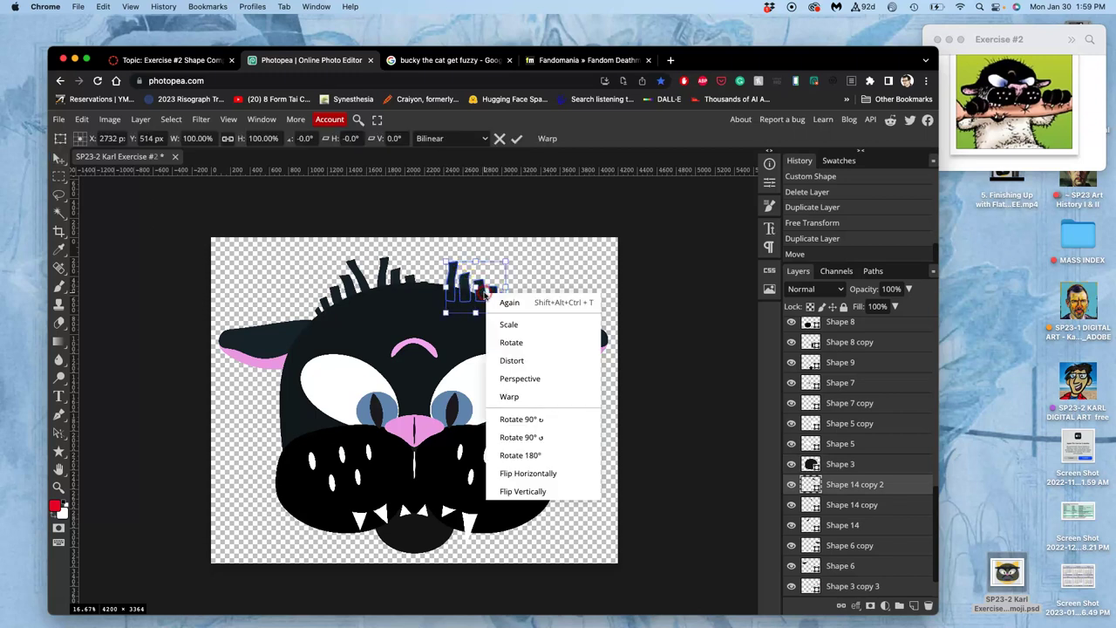
{"action": "left_click", "coordinate": [531, 473]}
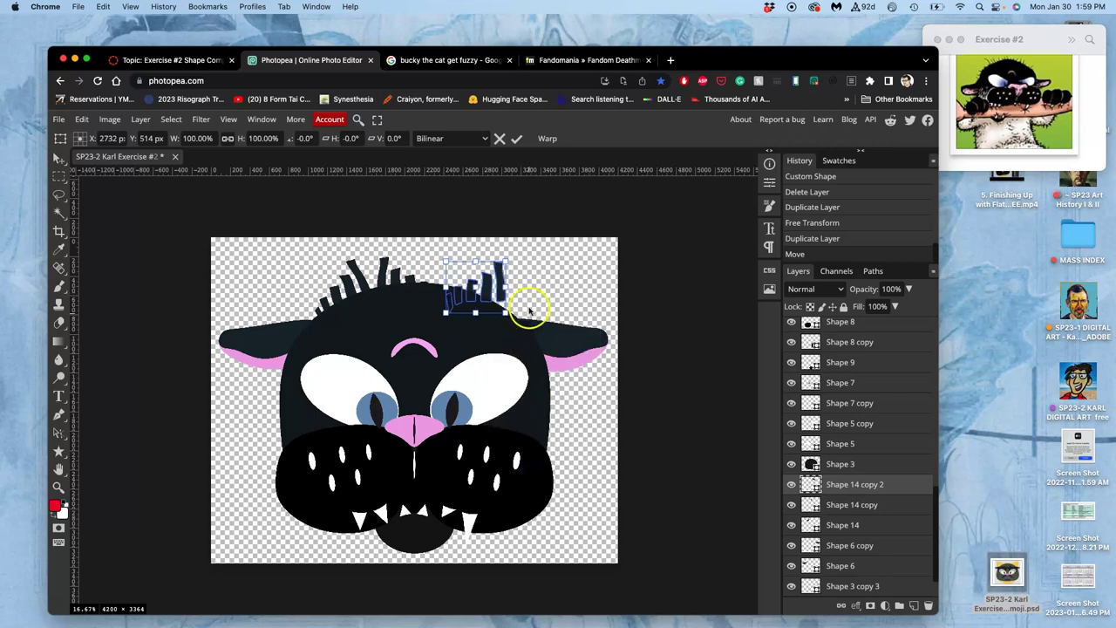
{"action": "left_click_drag", "start_coordinate": [515, 263], "coordinate": [518, 288]}
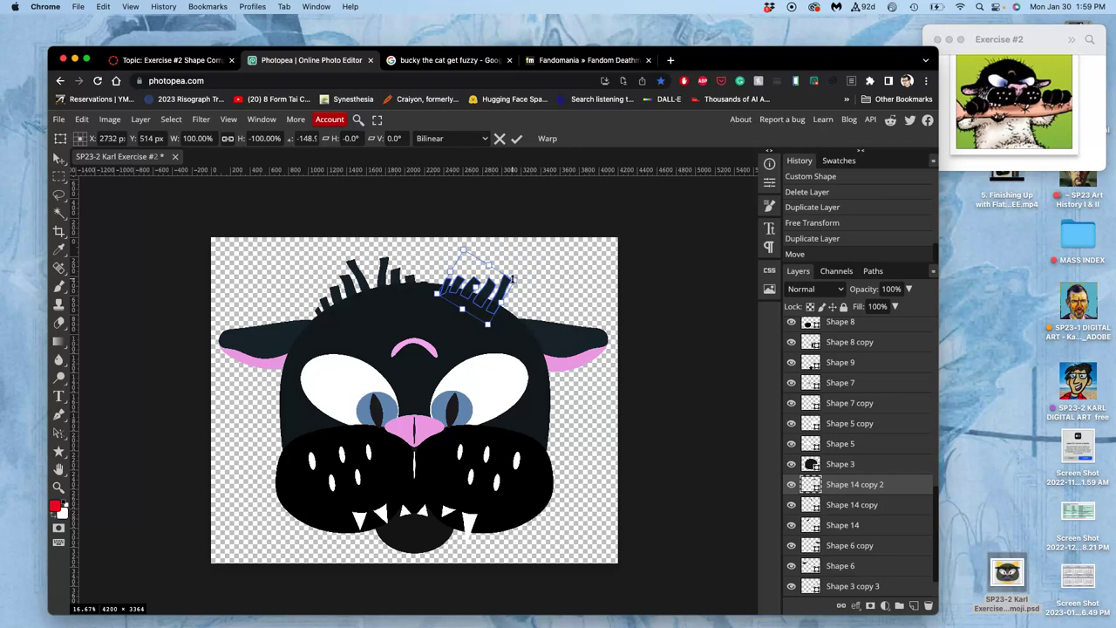
{"action": "right_click", "coordinate": [502, 286]}
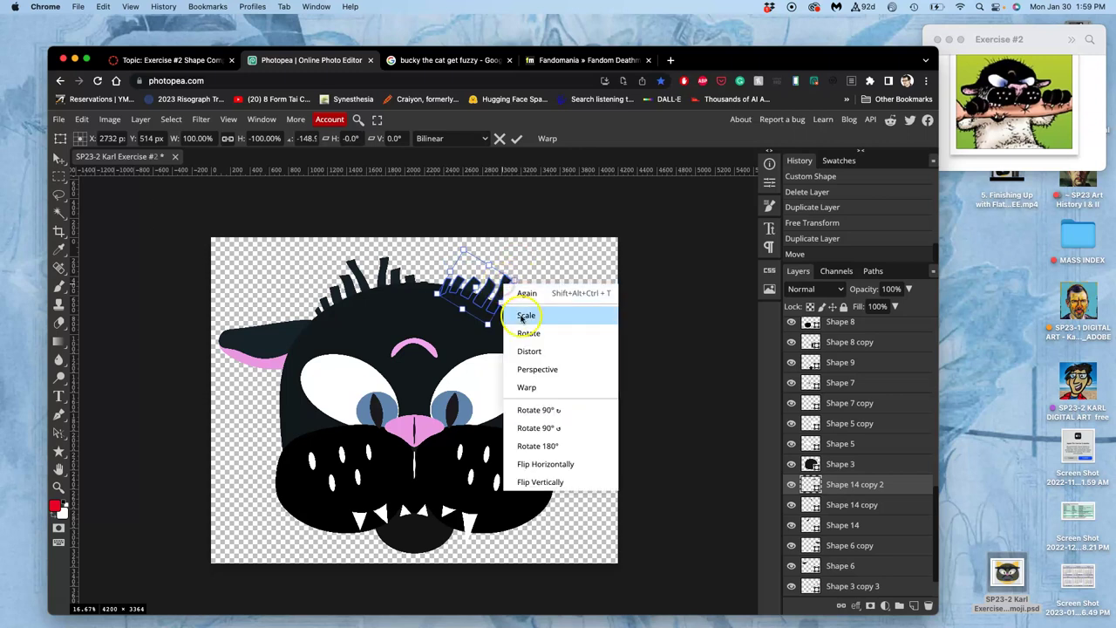
{"action": "left_click", "coordinate": [521, 297]}
{"action": "left_click_drag", "start_coordinate": [512, 277], "coordinate": [497, 275]}
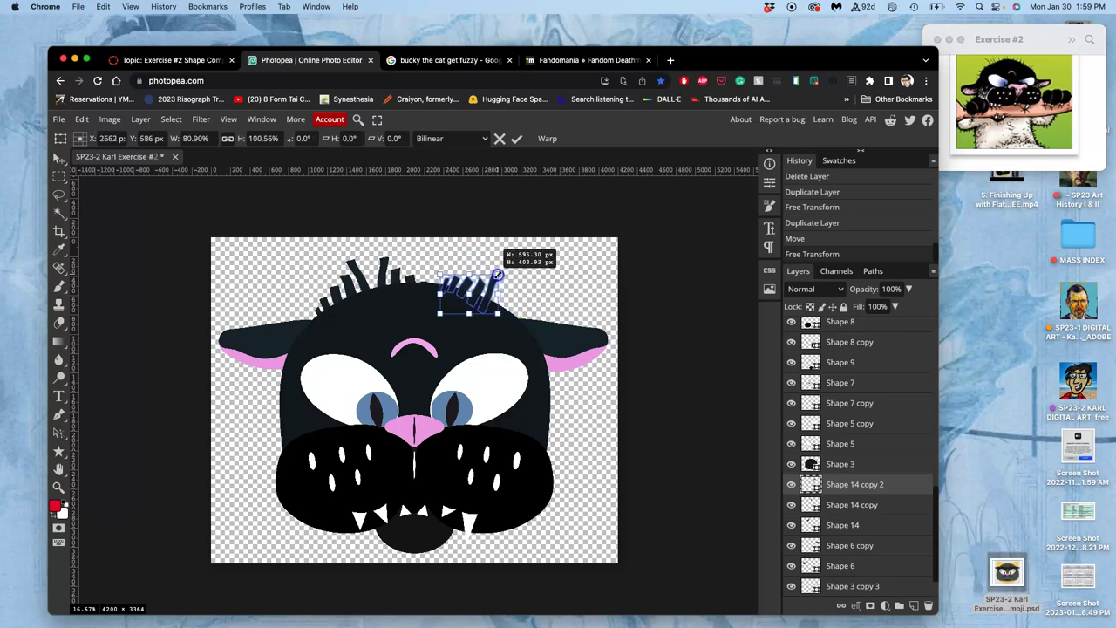
{"action": "key", "text": "Return"}
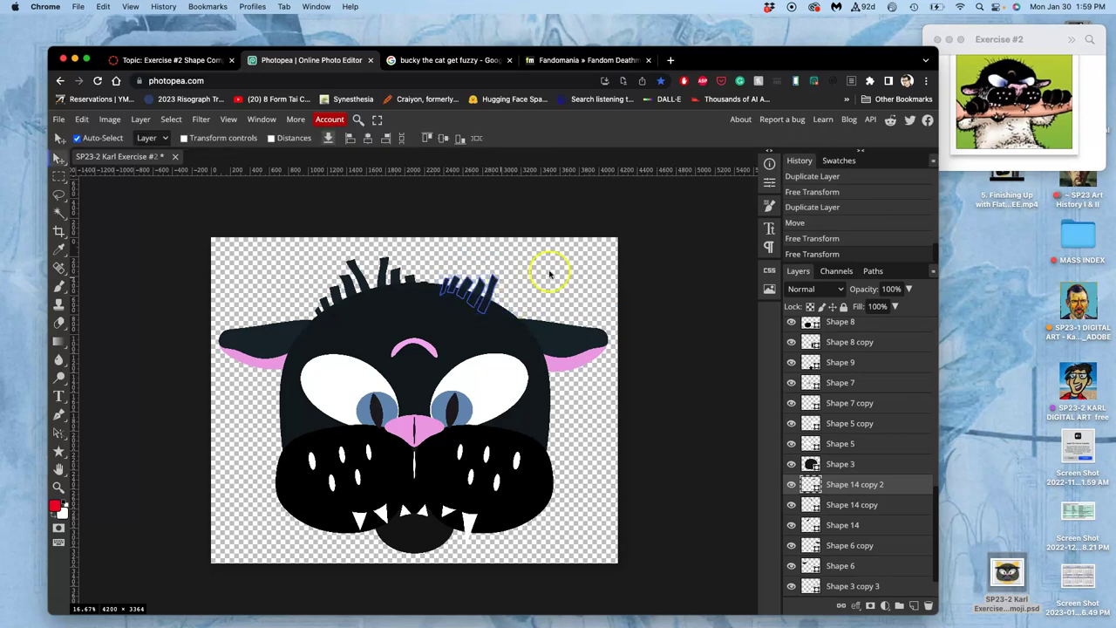
{"action": "left_click", "coordinate": [555, 275]}
Reposition the middle hair tuft so the tufts spread evenly
{"action": "left_click", "coordinate": [575, 320]}
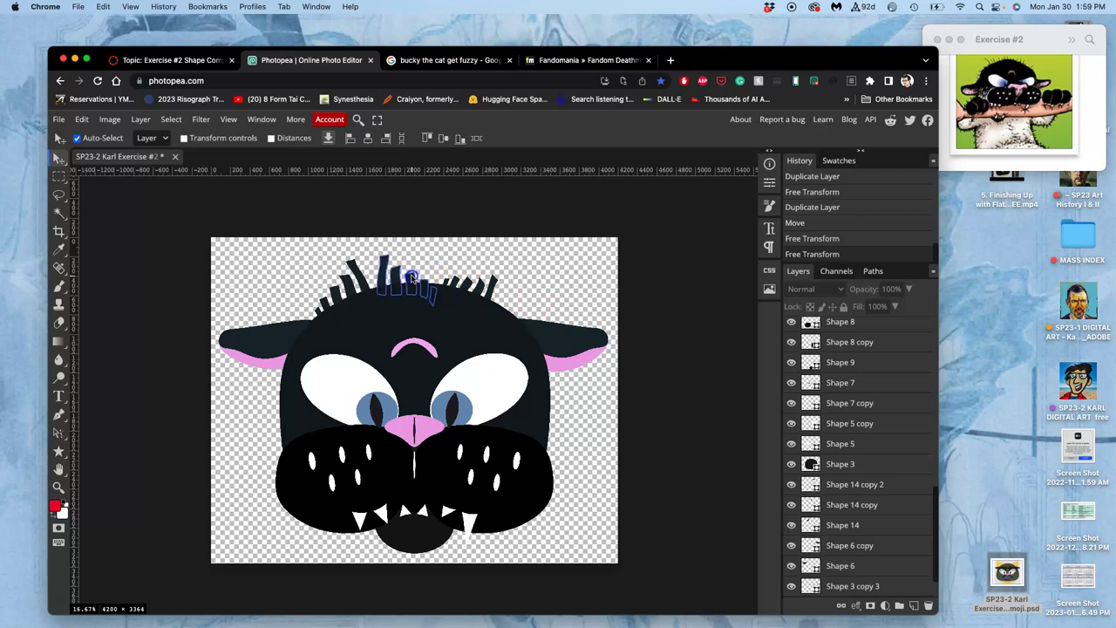
{"action": "left_click", "coordinate": [413, 277]}
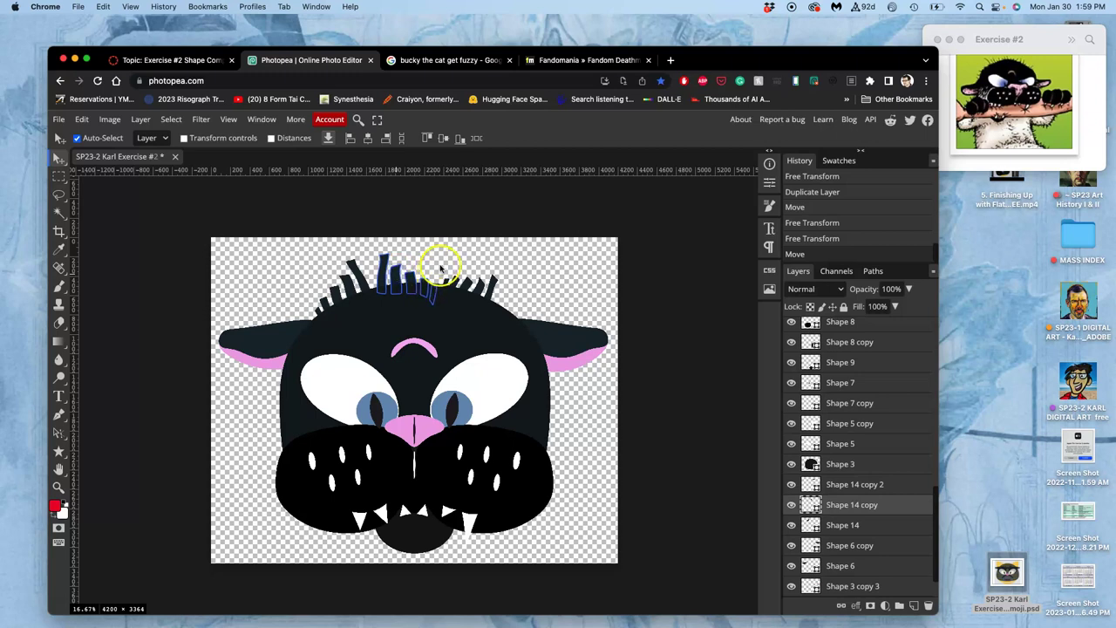
{"action": "left_click", "coordinate": [440, 258]}
{"action": "left_click", "coordinate": [558, 274]}
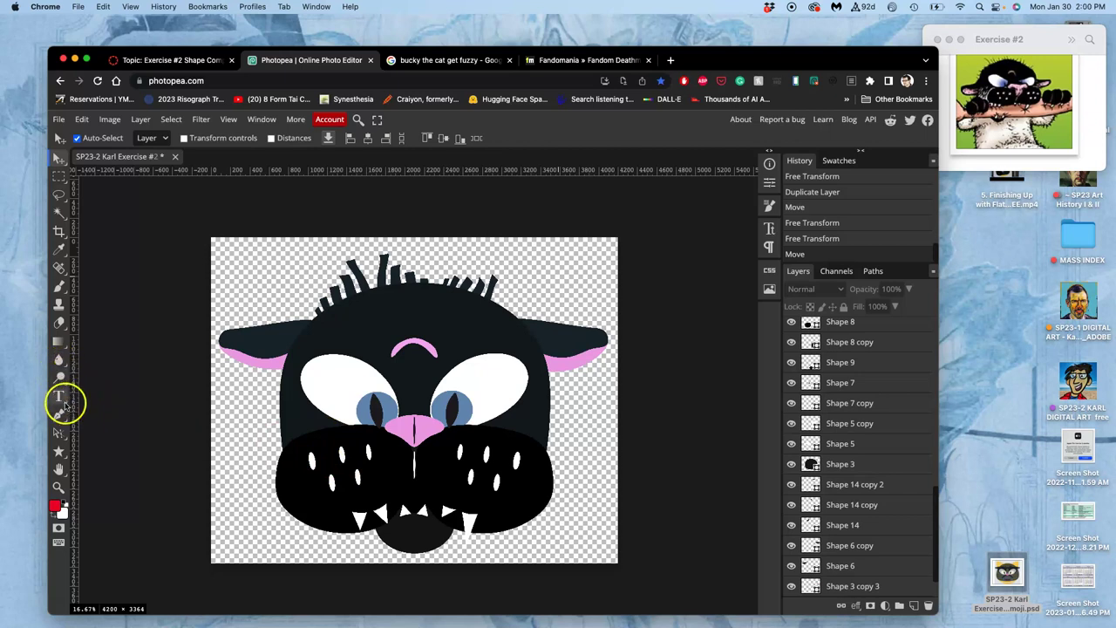
Draw a dark ellipse over the cat's lower face
{"action": "right_click", "coordinate": [61, 450]}
{"action": "left_click", "coordinate": [86, 470]}
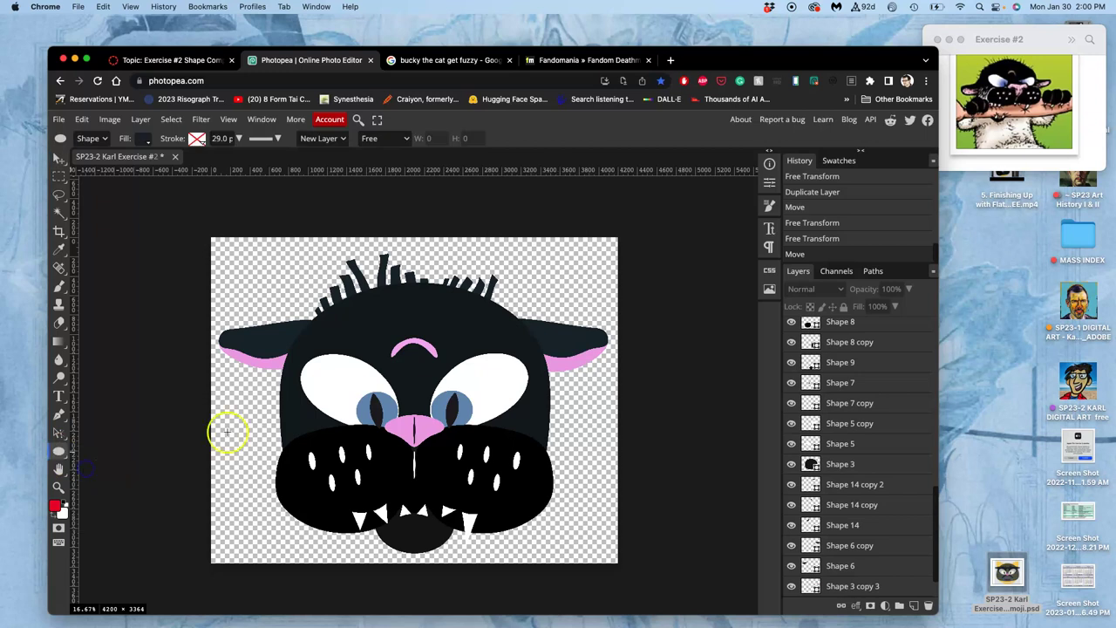
{"action": "mouse_move", "coordinate": [255, 425]}
{"action": "left_mouse_down"}
{"action": "mouse_move", "coordinate": [569, 547]}
{"action": "mouse_move", "coordinate": [514, 549]}
{"action": "left_mouse_up"}
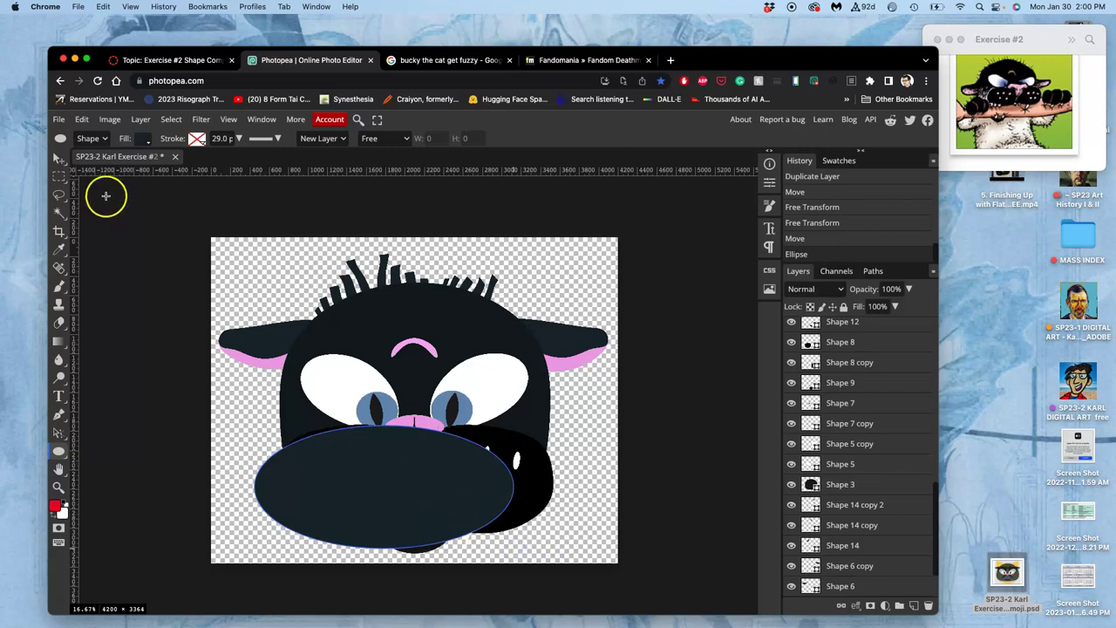
Shift the oval up, enlarge it, and send it behind the nose and teeth
{"action": "left_click", "coordinate": [60, 158]}
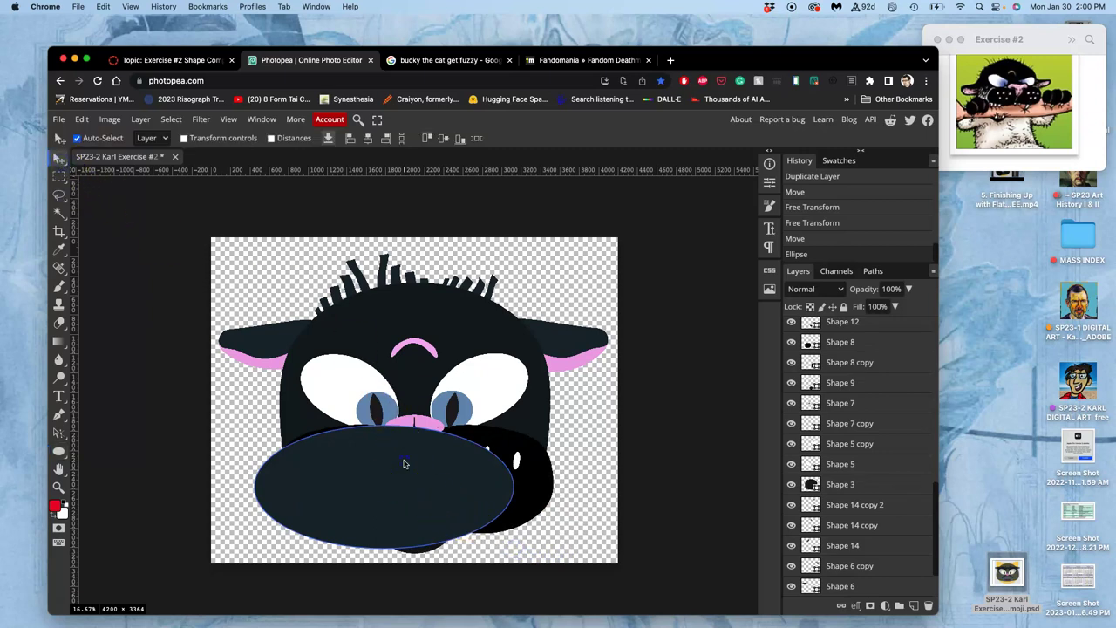
{"action": "mouse_move", "coordinate": [406, 462]}
{"action": "left_mouse_down"}
{"action": "mouse_move", "coordinate": [440, 456]}
{"action": "mouse_move", "coordinate": [423, 449]}
{"action": "left_mouse_up"}
{"action": "key", "text": "ctrl+t"}
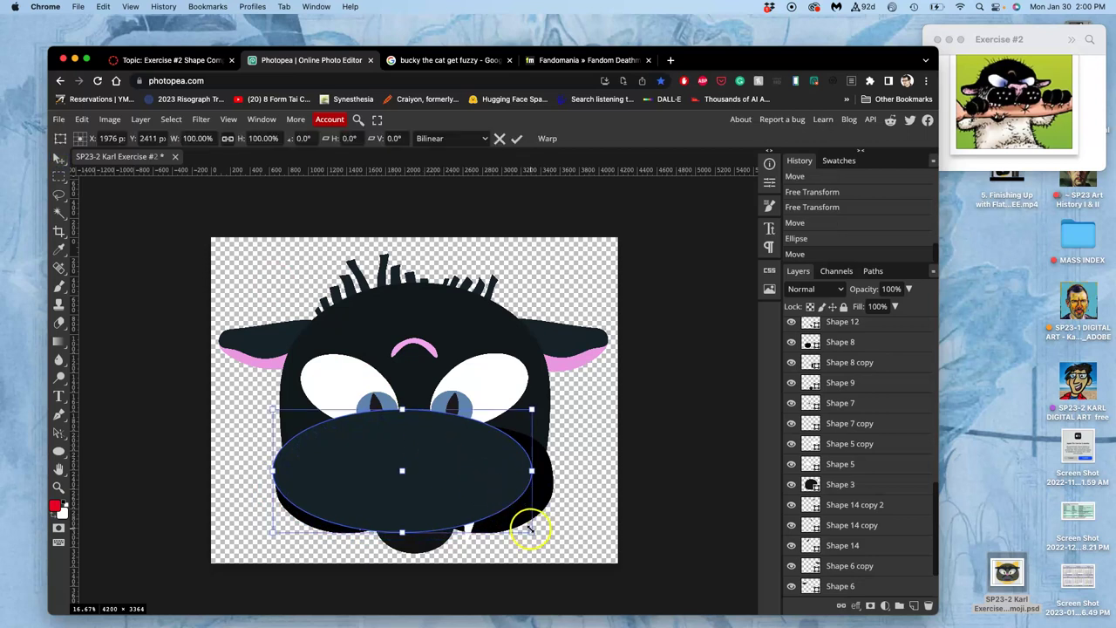
{"action": "left_click_drag", "start_coordinate": [531, 531], "coordinate": [555, 543]}
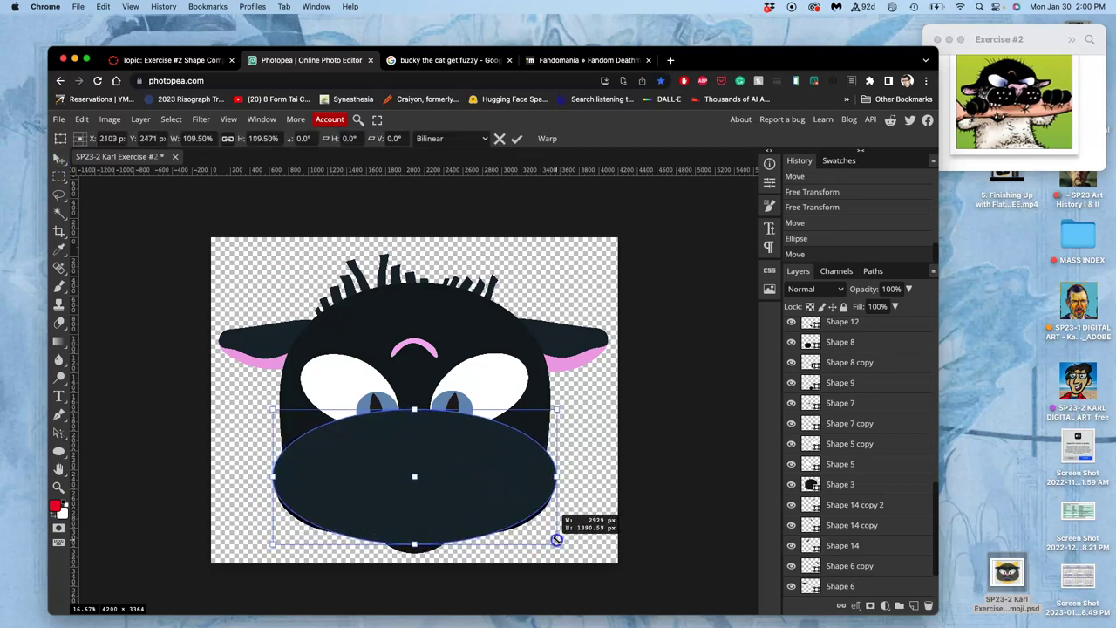
{"action": "left_click_drag", "start_coordinate": [415, 543], "coordinate": [414, 544]}
{"action": "key", "text": "Return"}
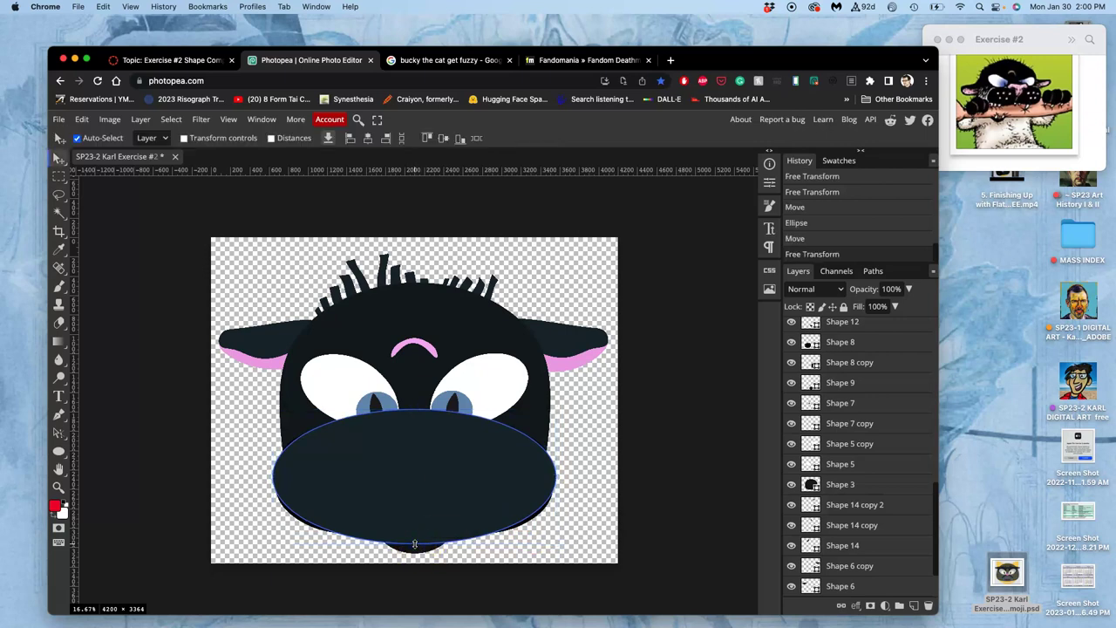
{"action": "key", "text": "super+bracketleft"}
{"action": "key", "text": "super+bracketleft"}
{"action": "key", "text": "super+bracketleft"}
{"action": "key", "text": "super+bracketleft"}
{"action": "key", "text": "super+bracketleft"}
{"action": "key", "text": "super+bracketleft"}
{"action": "key", "text": "super+bracketleft"}
{"action": "key", "text": "super+bracketleft"}
{"action": "key", "text": "super+bracketleft"}
{"action": "key", "text": "super+bracketleft"}
{"action": "key", "text": "super+bracketleft"}
{"action": "key", "text": "super+bracketleft"}
{"action": "key", "text": "super+bracketleft"}
{"action": "key", "text": "super+bracketleft"}
{"action": "key", "text": "super+bracketleft"}
{"action": "key", "text": "super+bracketleft"}
{"action": "key", "text": "super+bracketleft"}
{"action": "key", "text": "super+bracketleft"}
{"action": "key", "text": "super+bracketleft"}
{"action": "key", "text": "super+bracketleft"}
{"action": "key", "text": "super+bracketleft"}
{"action": "key", "text": "super+bracketleft"}
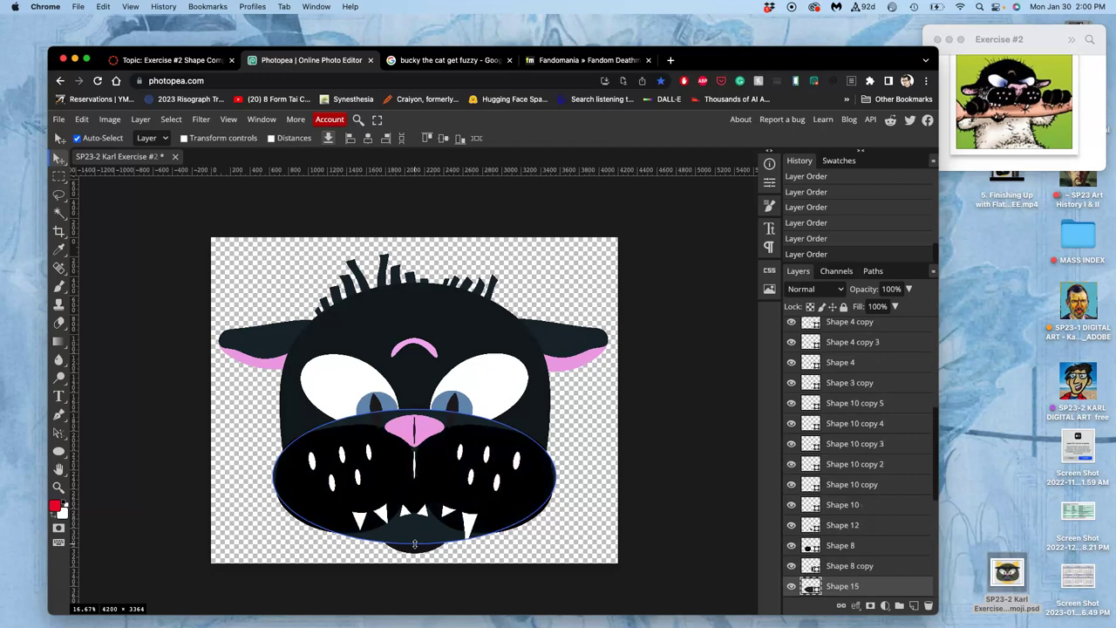
Make the Shape 15 muzzle oval light grey and move it one layer down
{"action": "left_click", "coordinate": [469, 530]}
{"action": "double_click", "coordinate": [810, 584]}
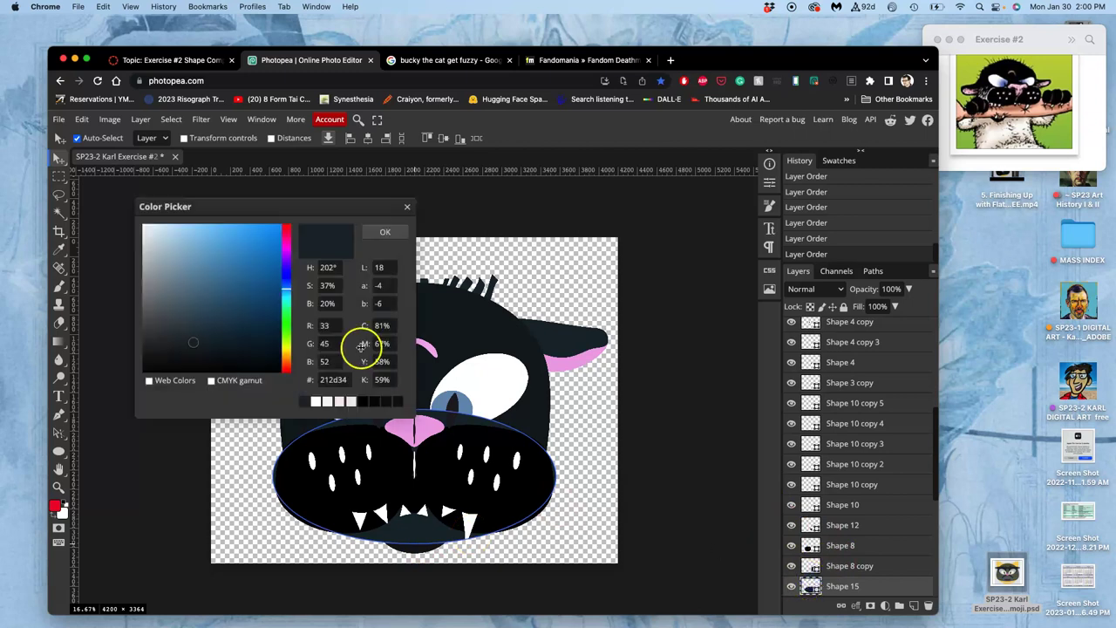
{"action": "left_click", "coordinate": [146, 269]}
{"action": "mouse_move", "coordinate": [146, 269]}
{"action": "left_mouse_down"}
{"action": "mouse_move", "coordinate": [143, 246]}
{"action": "mouse_move", "coordinate": [141, 276]}
{"action": "left_mouse_up"}
{"action": "left_click", "coordinate": [373, 231]}
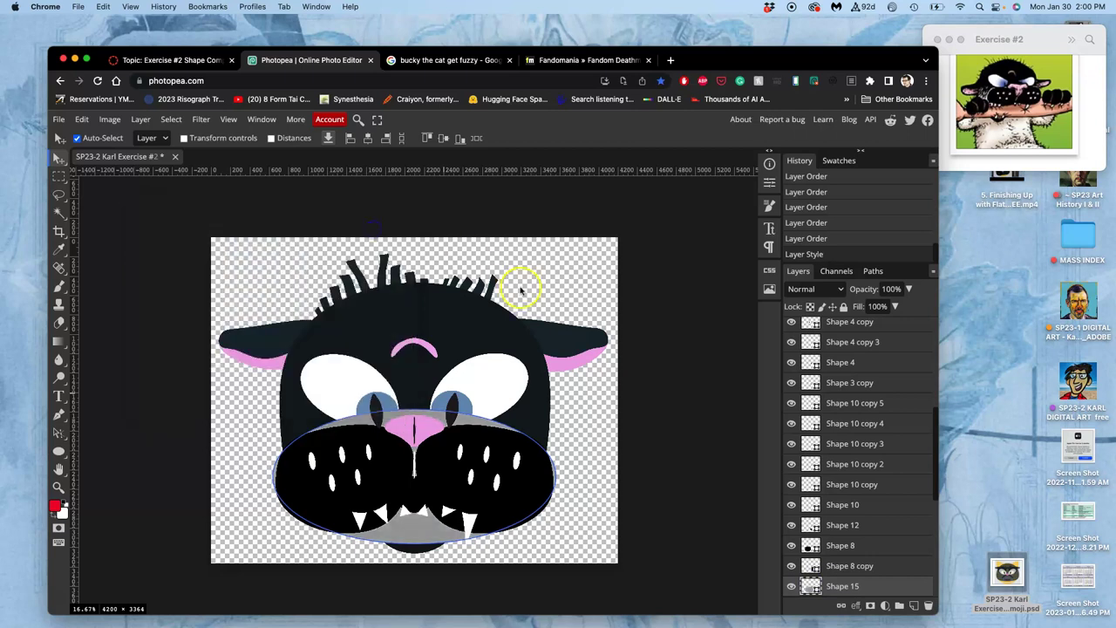
{"action": "key", "text": "ctrl+bracketleft"}
{"action": "key", "text": "ctrl+bracketleft"}
{"action": "key", "text": "ctrl+bracketleft"}
{"action": "key", "text": "ctrl+bracketleft"}
{"action": "key", "text": "ctrl+bracketleft"}
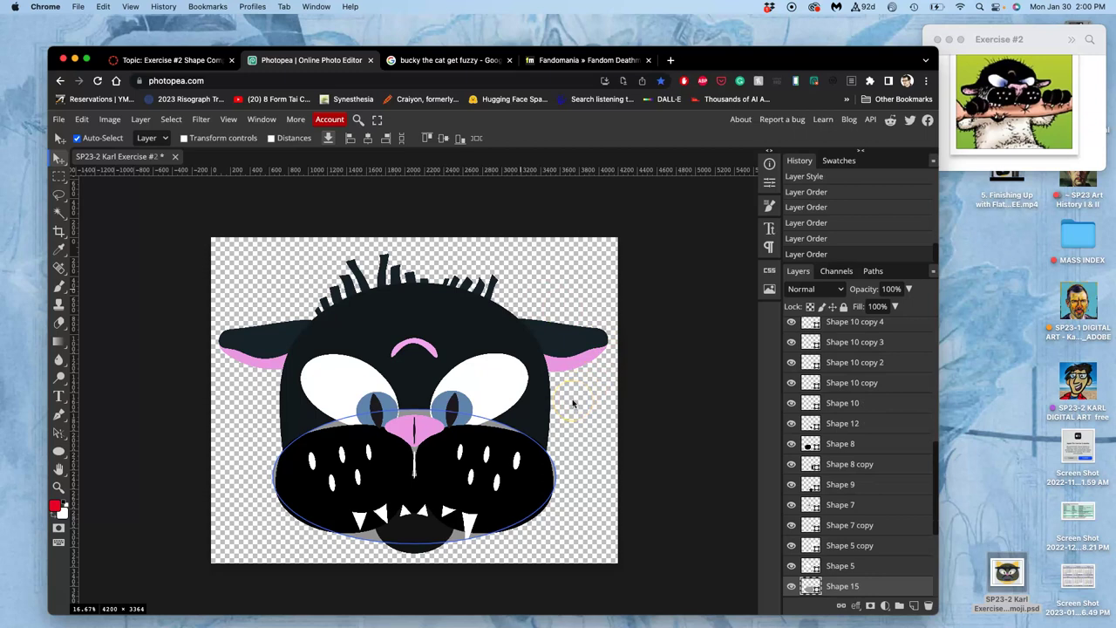
Warp the grey oval, pulling its bottom edge up and reshaping the lower-left curve
{"action": "key", "text": "ctrl+t"}
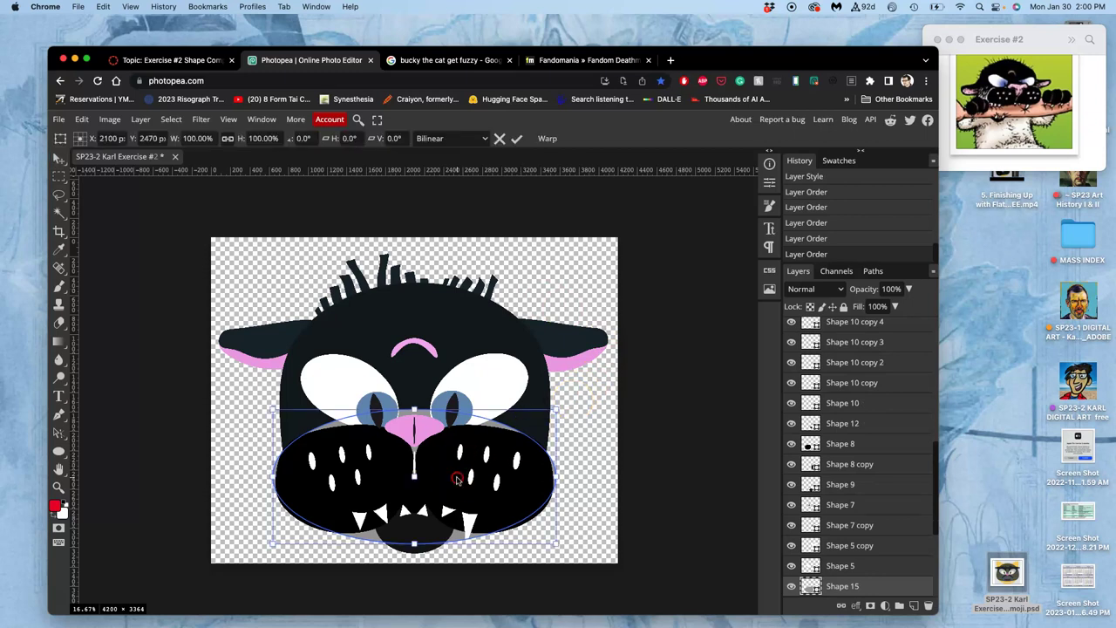
{"action": "right_click", "coordinate": [458, 479]}
{"action": "left_click", "coordinate": [484, 510]}
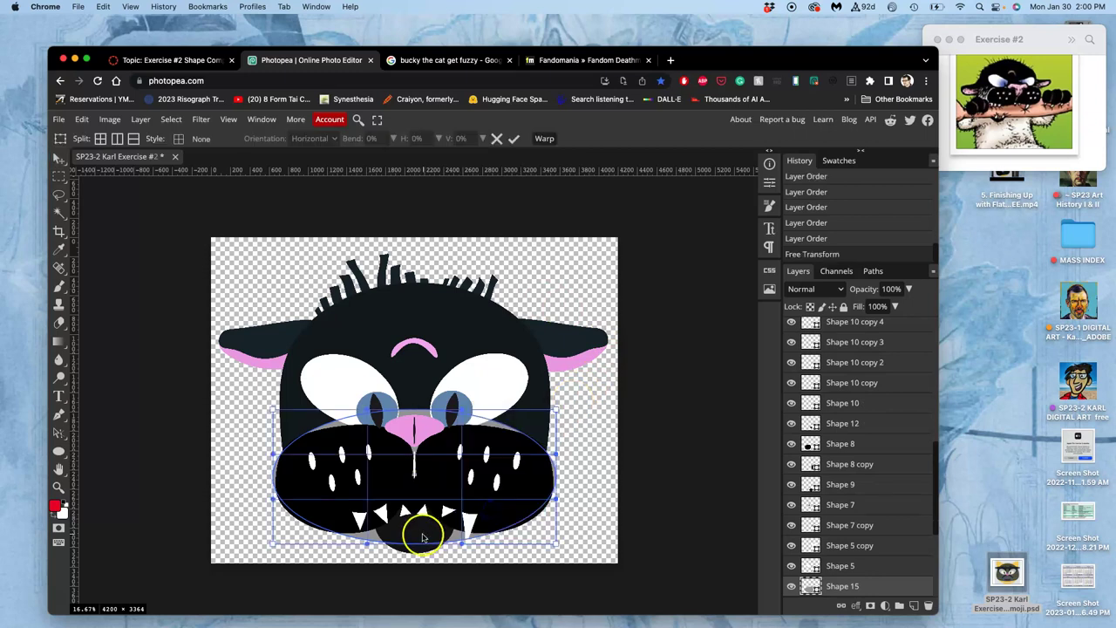
{"action": "left_click_drag", "start_coordinate": [419, 543], "coordinate": [418, 534]}
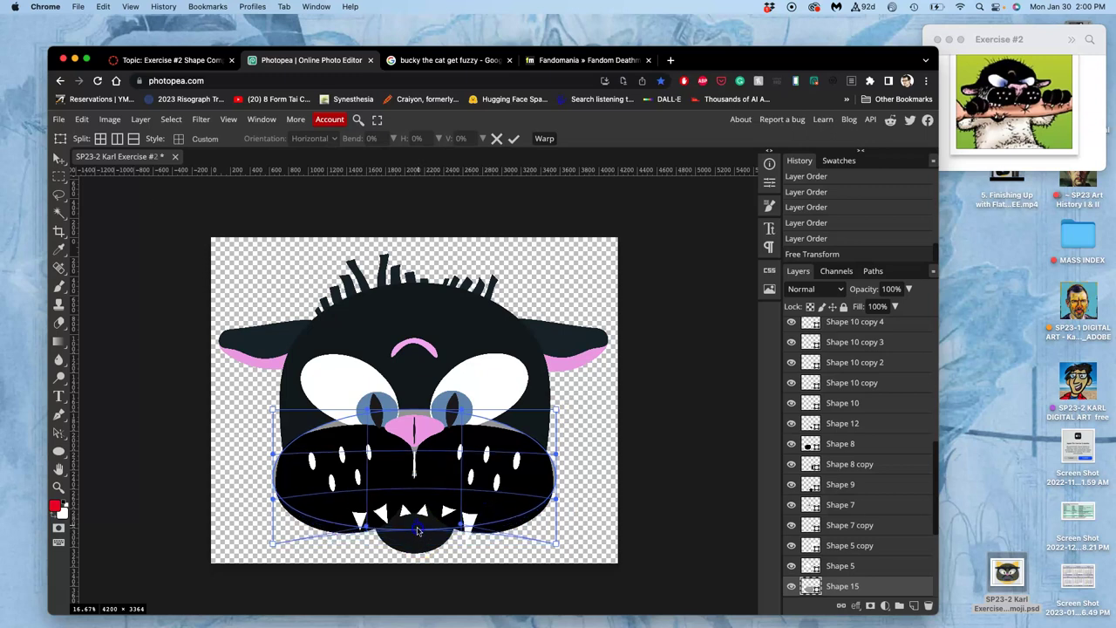
{"action": "left_click_drag", "start_coordinate": [316, 539], "coordinate": [292, 517]}
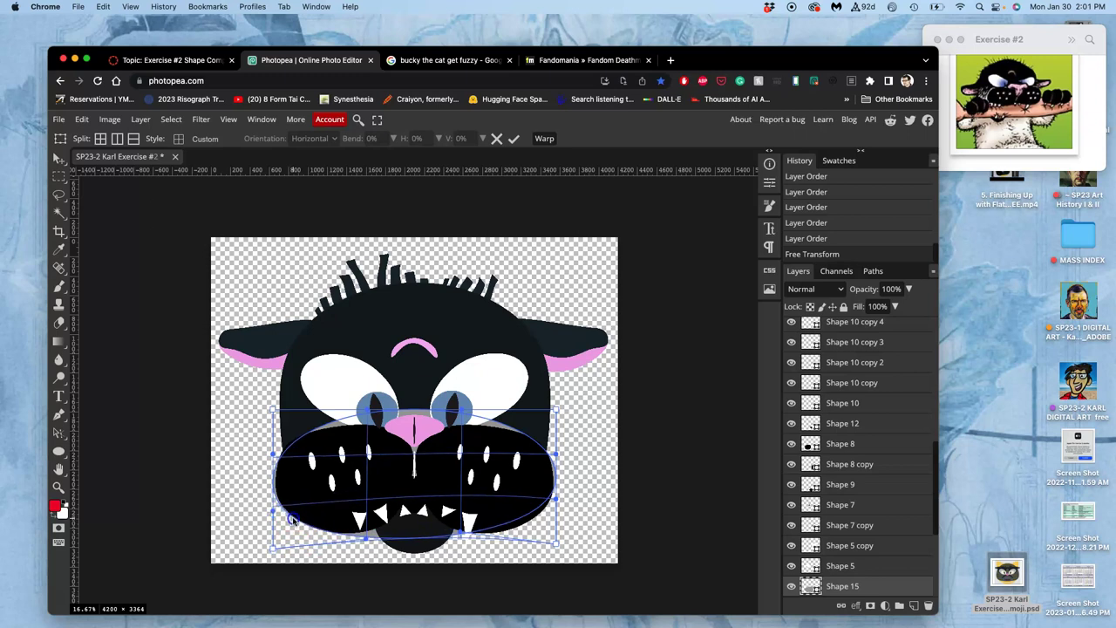
Bulge the oval's top and side outlines outward and apply the warp
{"action": "left_click", "coordinate": [412, 417]}
{"action": "left_click_drag", "start_coordinate": [413, 417], "coordinate": [413, 418]}
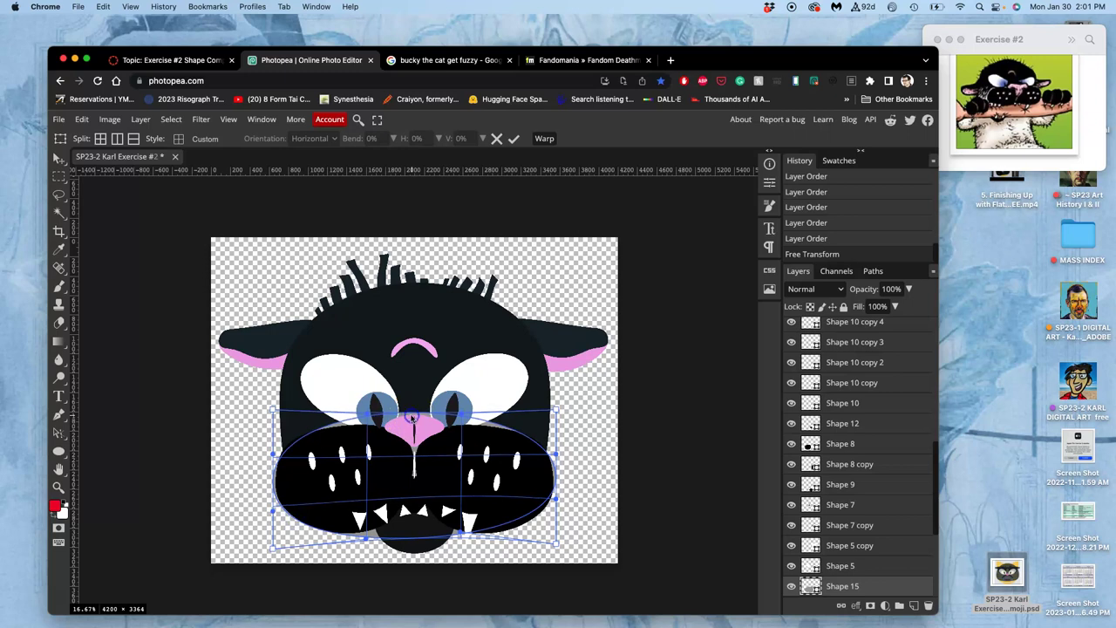
{"action": "left_click_drag", "start_coordinate": [299, 423], "coordinate": [295, 425]}
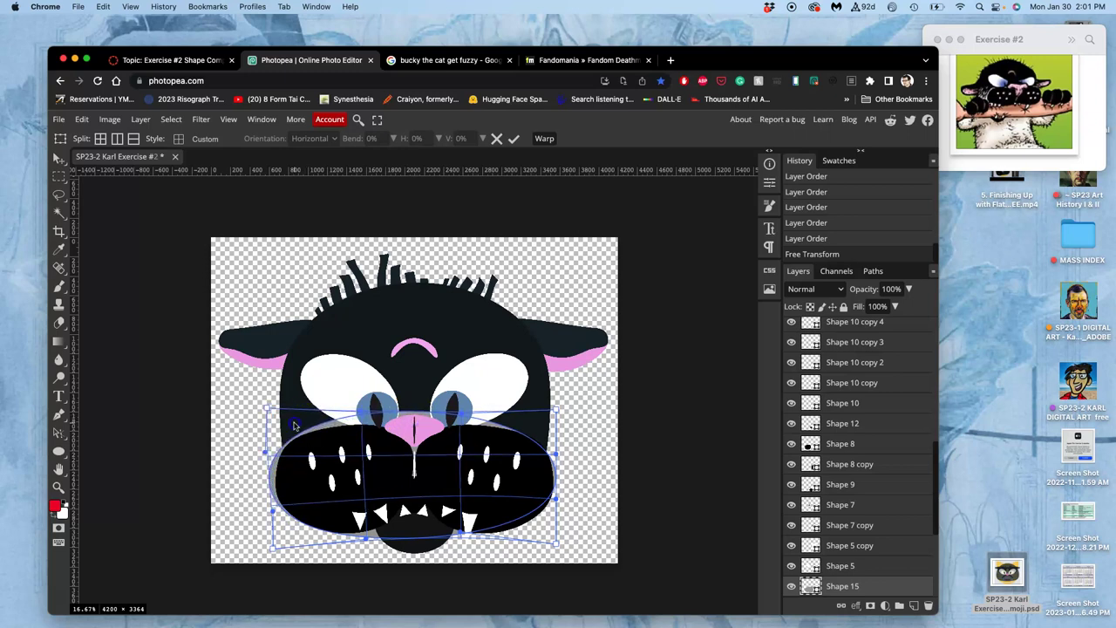
{"action": "left_click", "coordinate": [279, 469]}
{"action": "left_click_drag", "start_coordinate": [279, 469], "coordinate": [282, 471]}
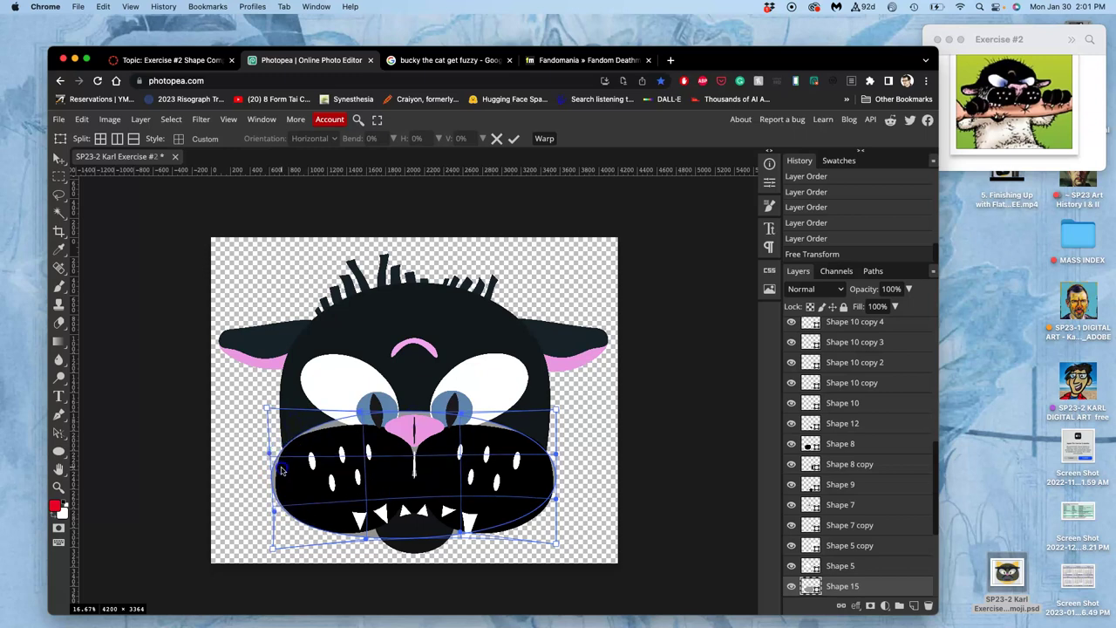
{"action": "left_click_drag", "start_coordinate": [479, 448], "coordinate": [539, 439]}
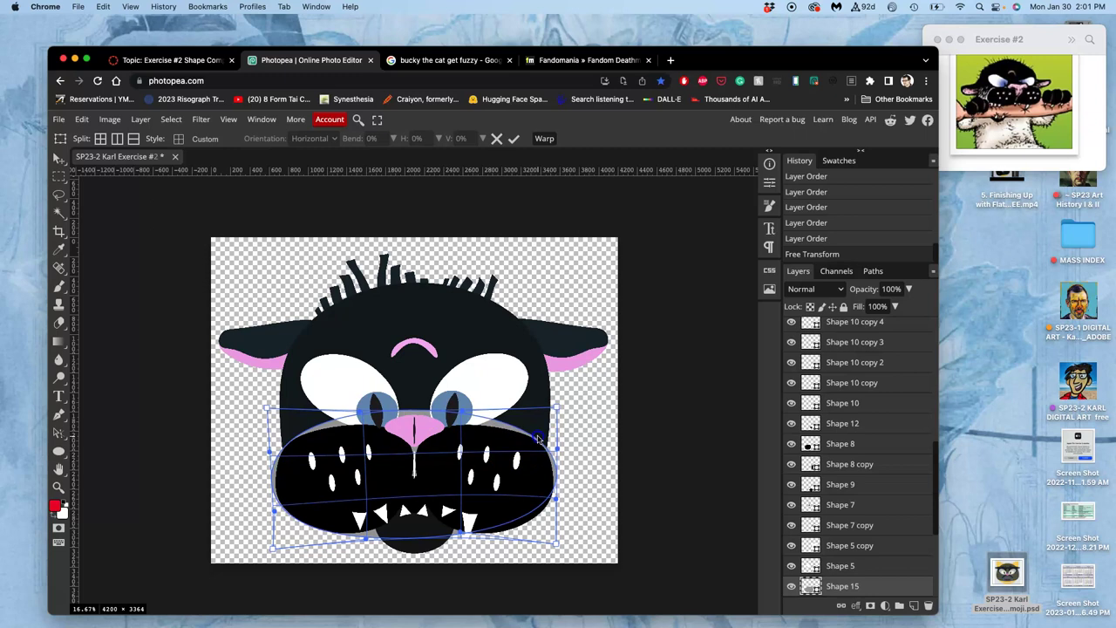
{"action": "key", "text": "Return"}
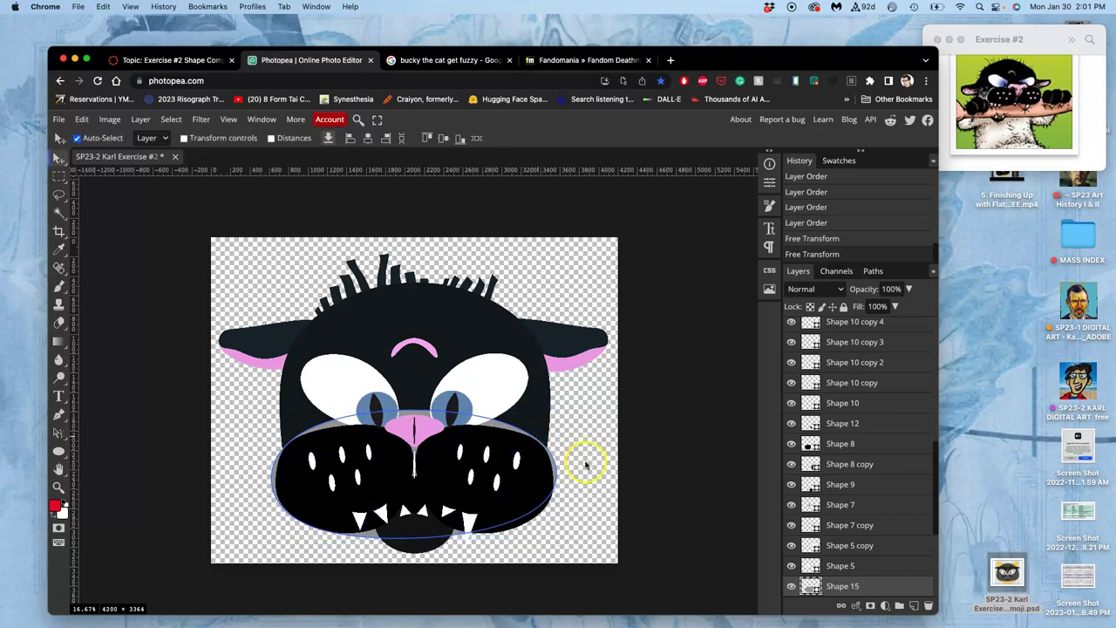
{"action": "left_click", "coordinate": [586, 465]}
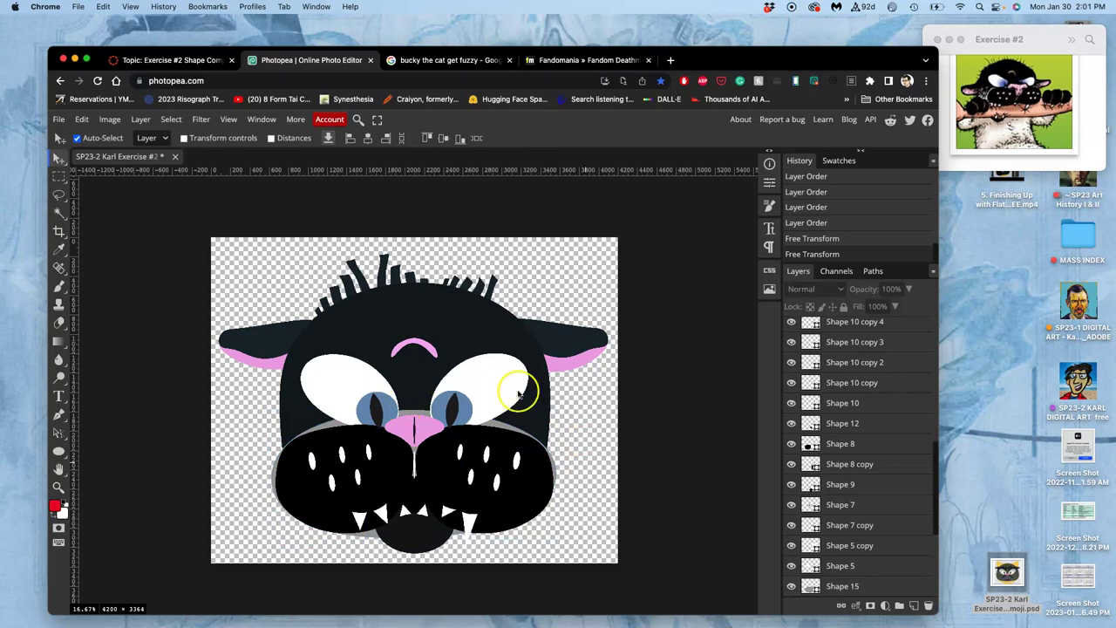
{"action": "scroll", "coordinate": [866, 392], "scroll_direction": "up", "scroll_amount": 5}
{"action": "scroll", "coordinate": [866, 393], "scroll_direction": "up", "scroll_amount": 5}
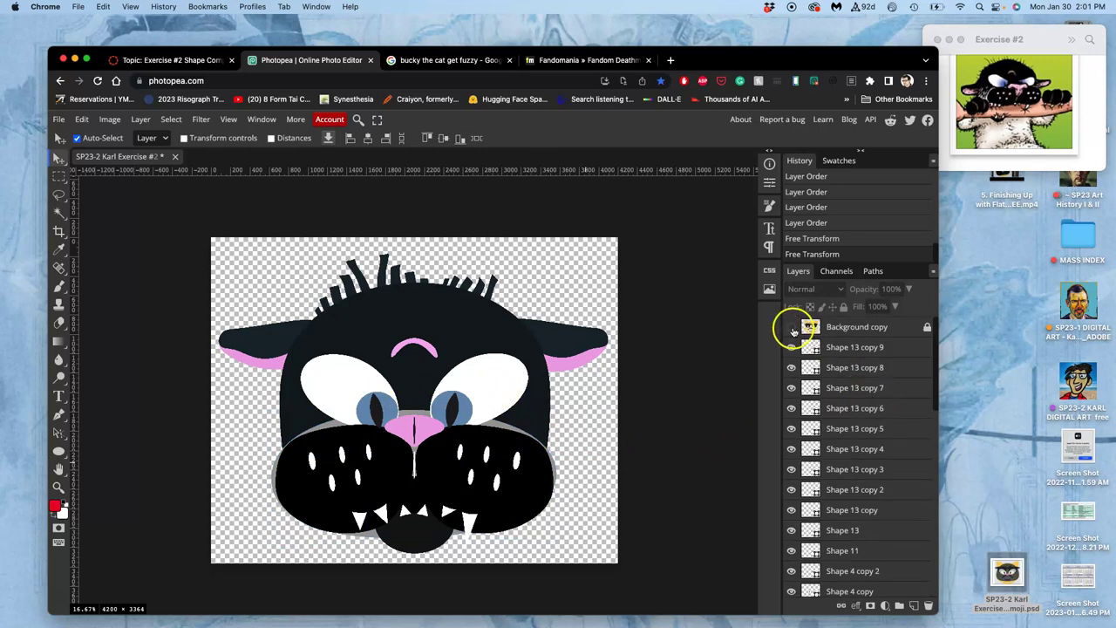
{"action": "left_click", "coordinate": [790, 327]}
{"action": "left_click", "coordinate": [791, 327]}
{"action": "scroll", "coordinate": [794, 436], "scroll_direction": "down", "scroll_amount": 10}
{"action": "left_click", "coordinate": [792, 586]}
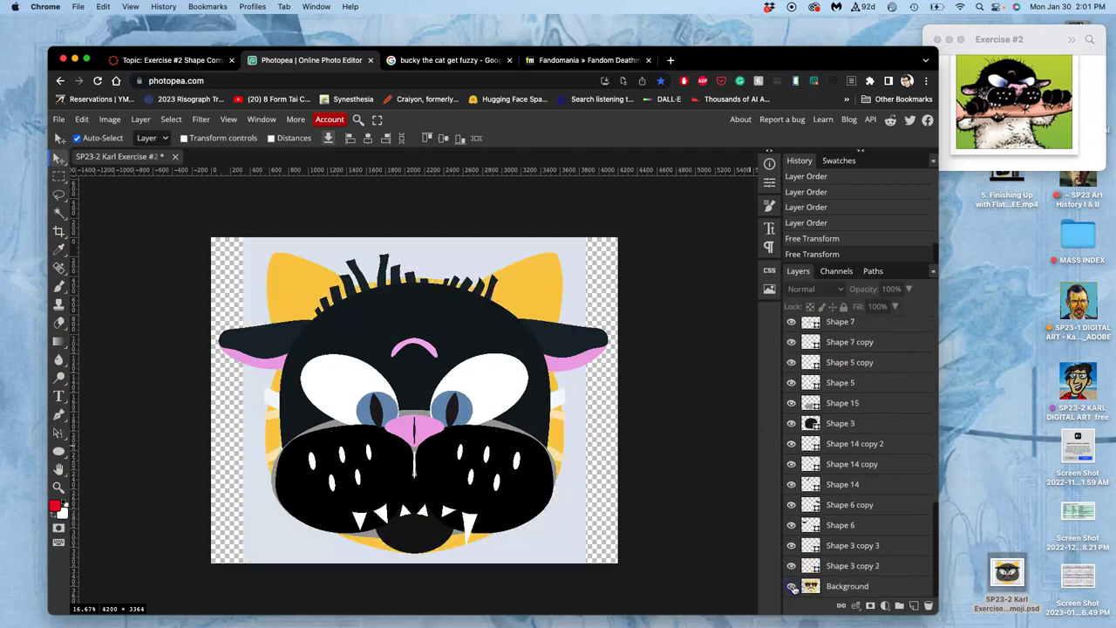
{"action": "left_click", "coordinate": [792, 586]}
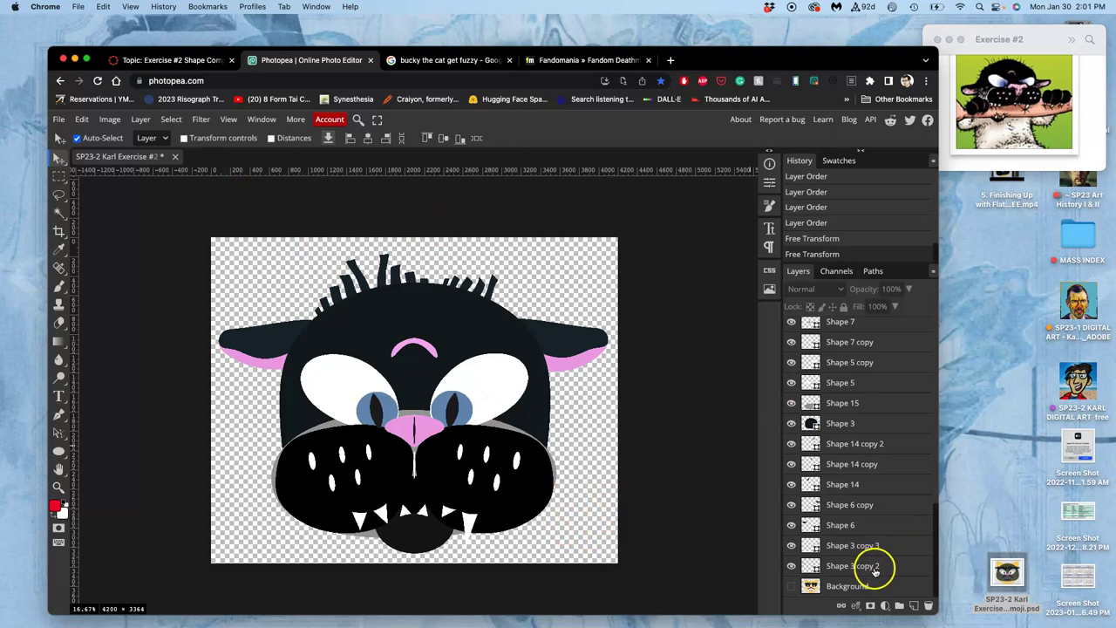
Add a new blank layer beneath all the shape layers
{"action": "left_click", "coordinate": [887, 575]}
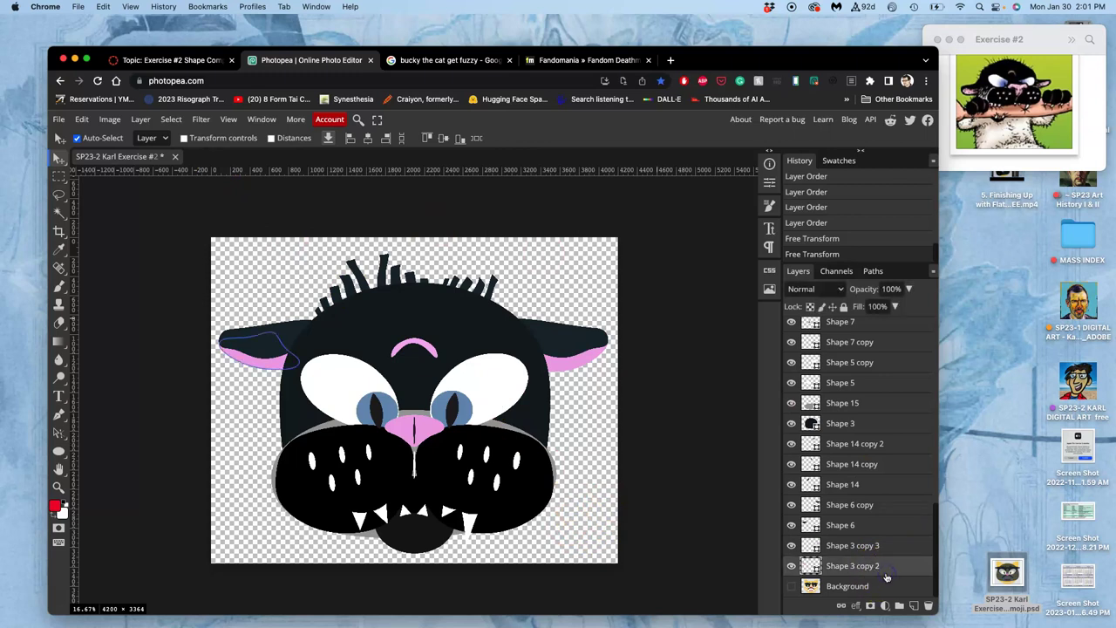
{"action": "left_click", "coordinate": [914, 606]}
{"action": "scroll", "coordinate": [890, 568], "scroll_direction": "down", "scroll_amount": 1}
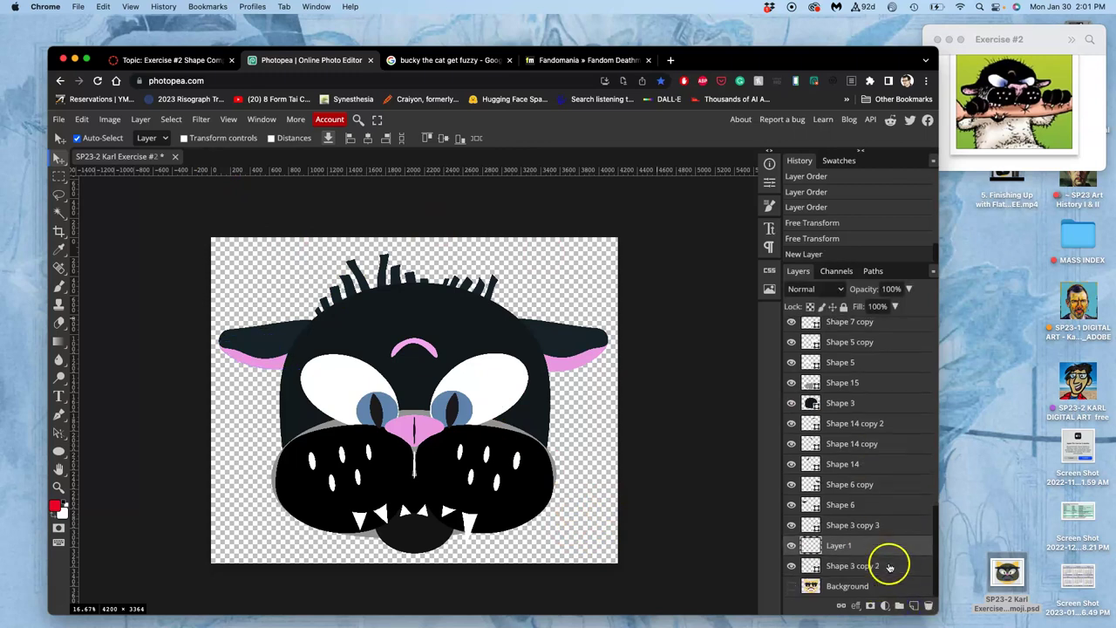
{"action": "left_click_drag", "start_coordinate": [877, 546], "coordinate": [879, 573]}
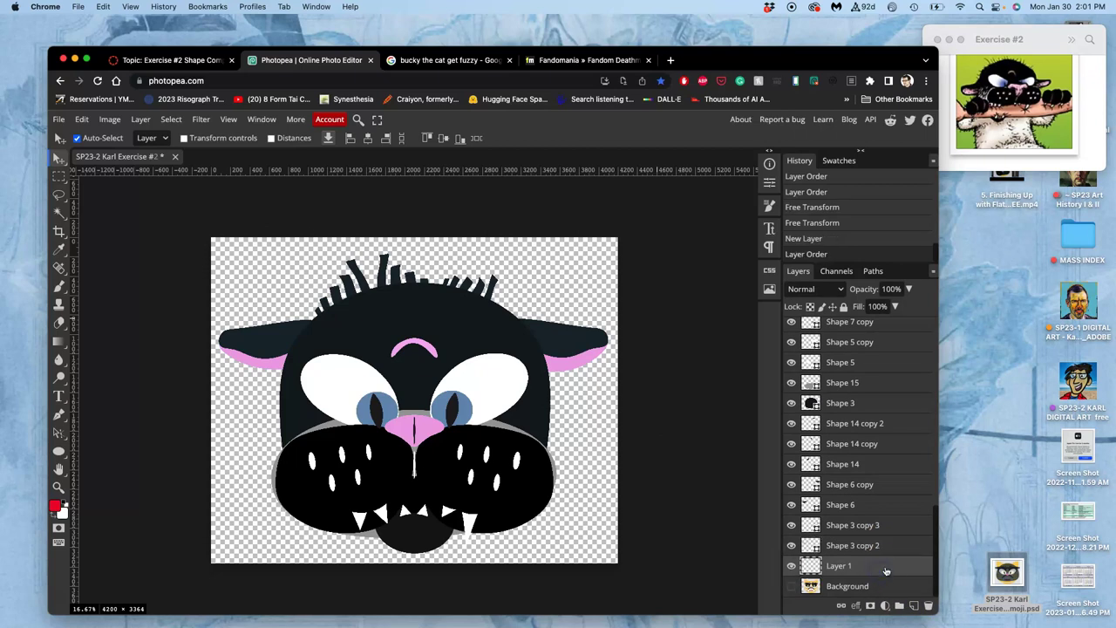
Fill the new layer with Gray using Edit > Fill
{"action": "left_click", "coordinate": [88, 121]}
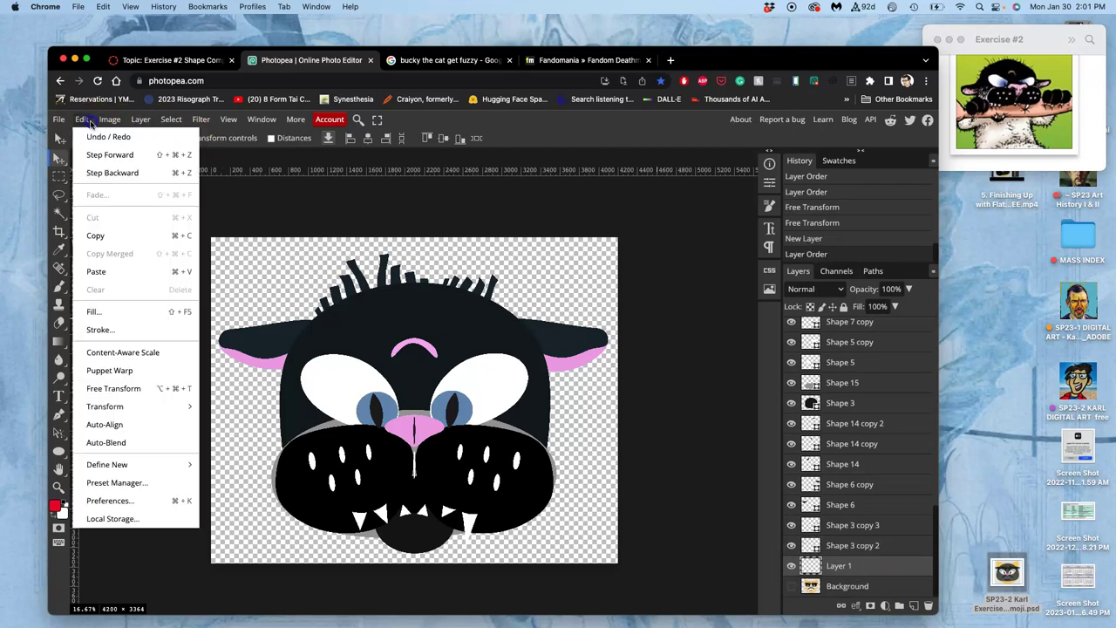
{"action": "left_click", "coordinate": [96, 311]}
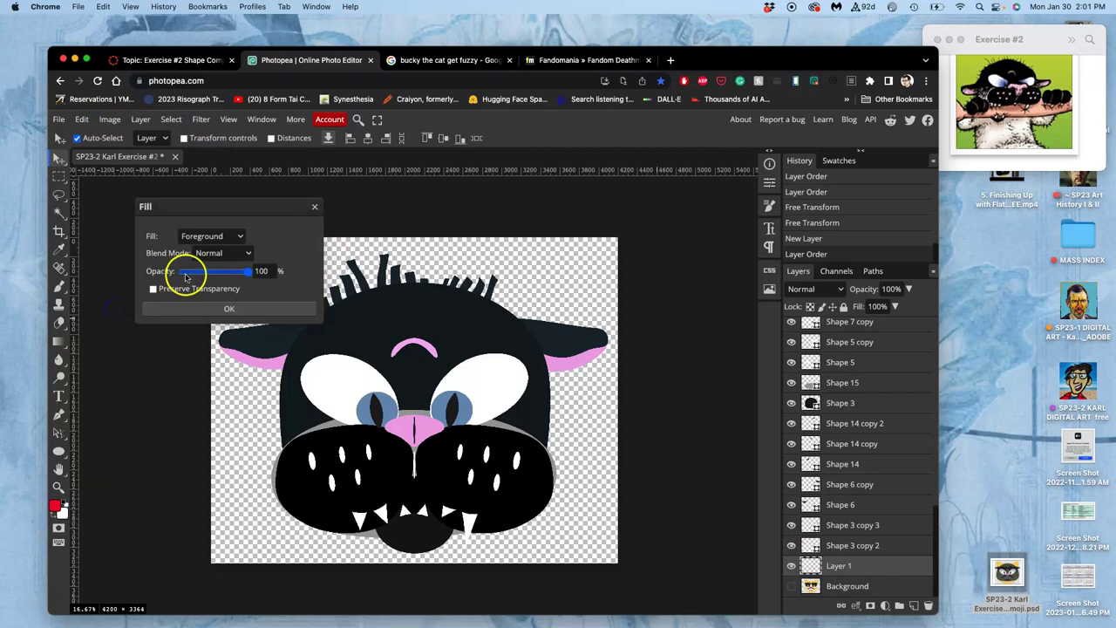
{"action": "left_click", "coordinate": [207, 241]}
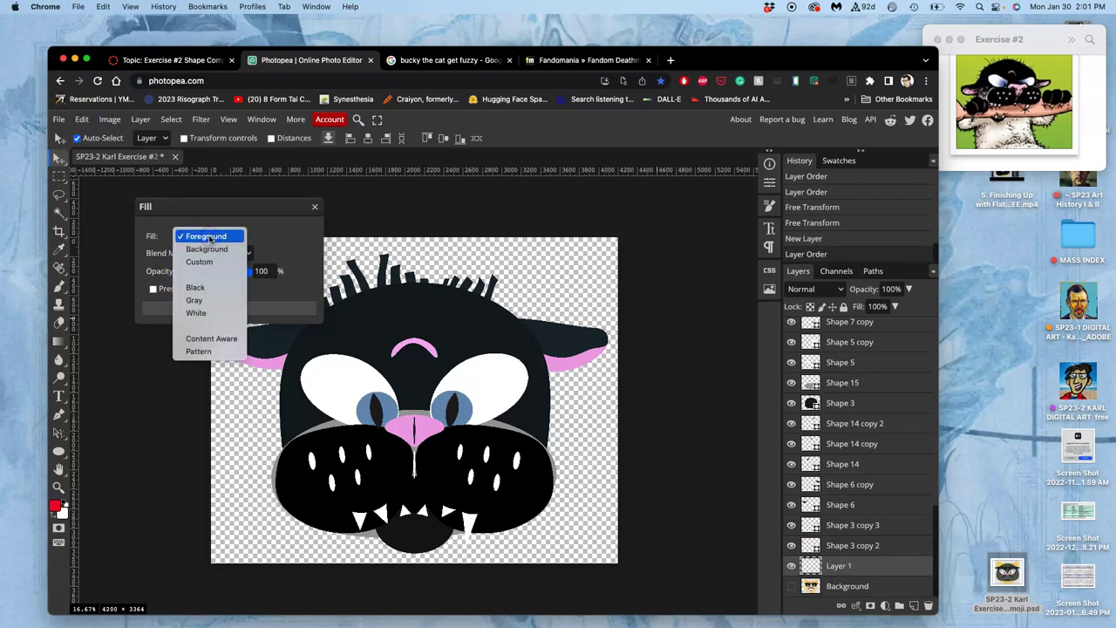
{"action": "left_click", "coordinate": [208, 299]}
{"action": "left_click", "coordinate": [206, 300]}
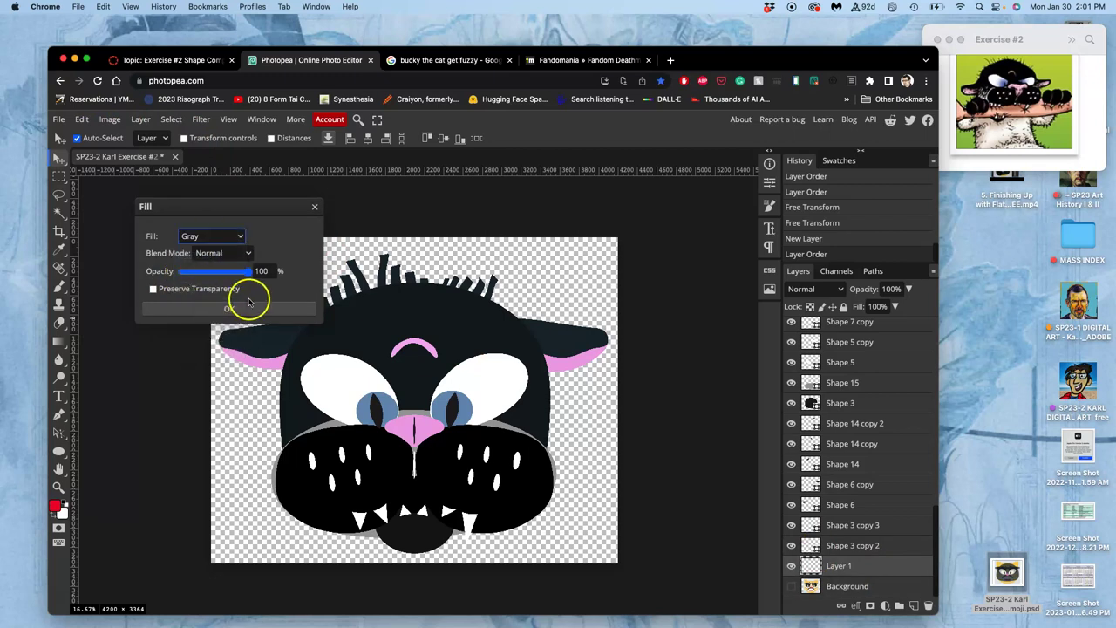
{"action": "left_click", "coordinate": [248, 306]}
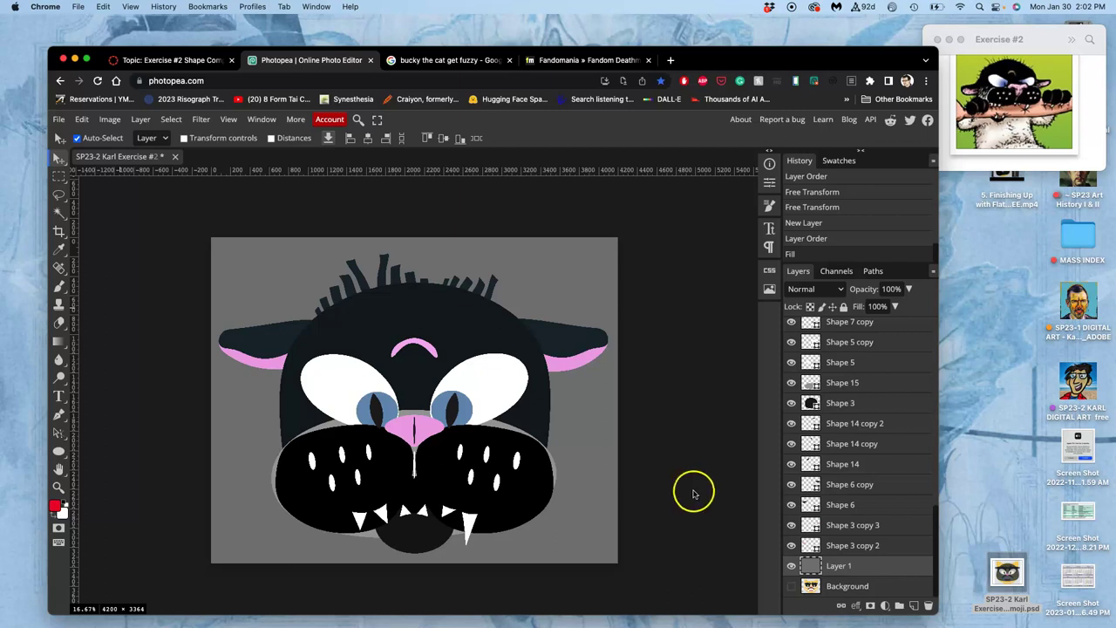
Hide the grey background layer so the cat sits on transparency
{"action": "left_click", "coordinate": [792, 566]}
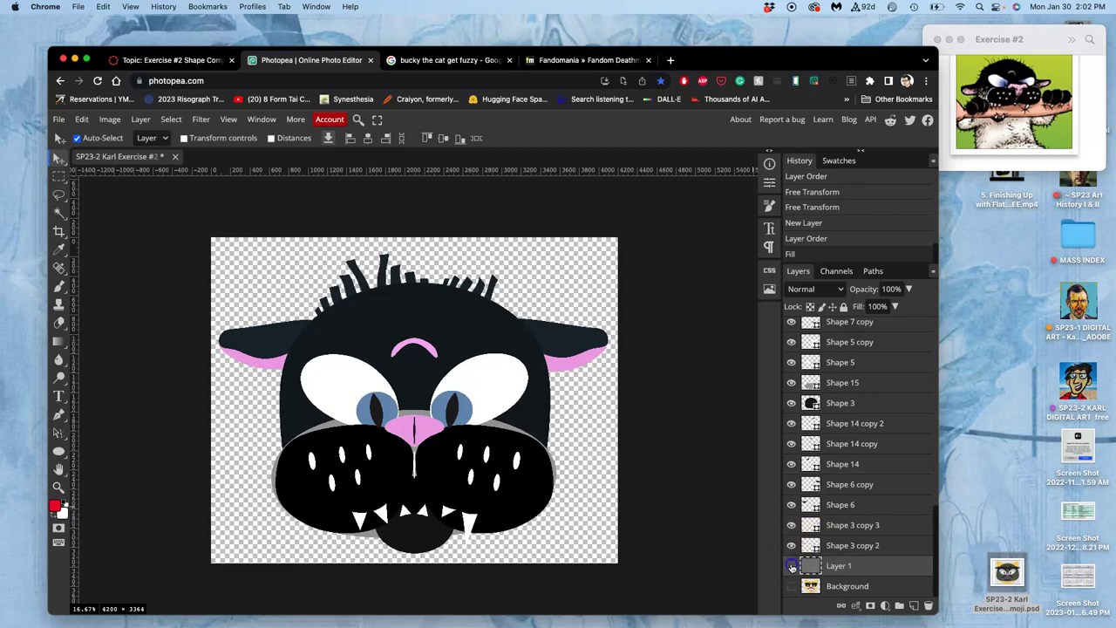
{"action": "left_click", "coordinate": [792, 566]}
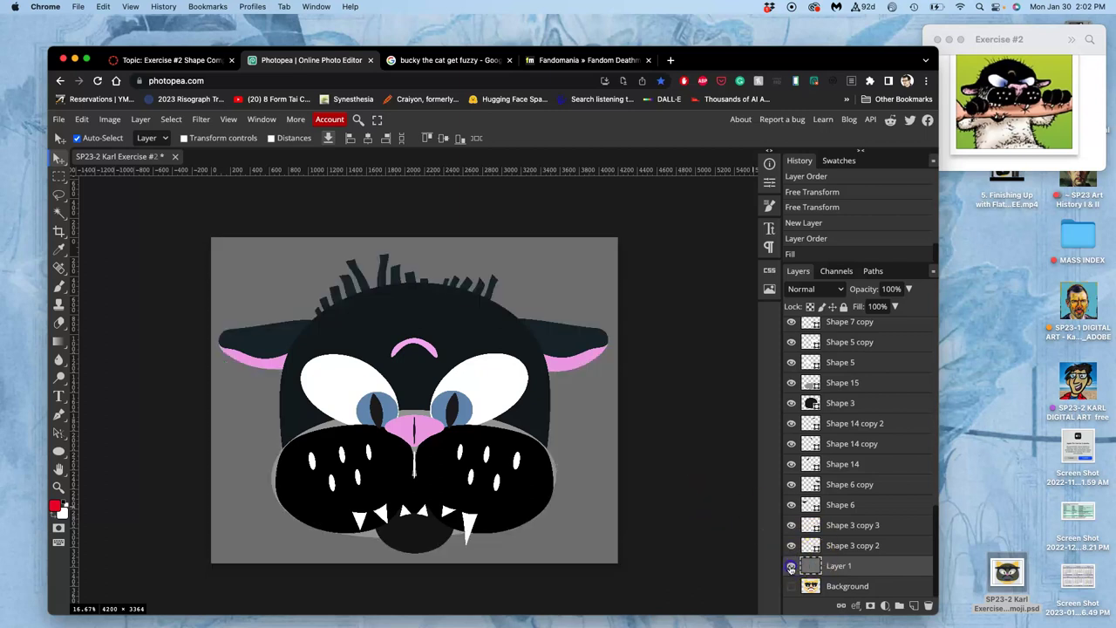
{"action": "left_click", "coordinate": [791, 565]}
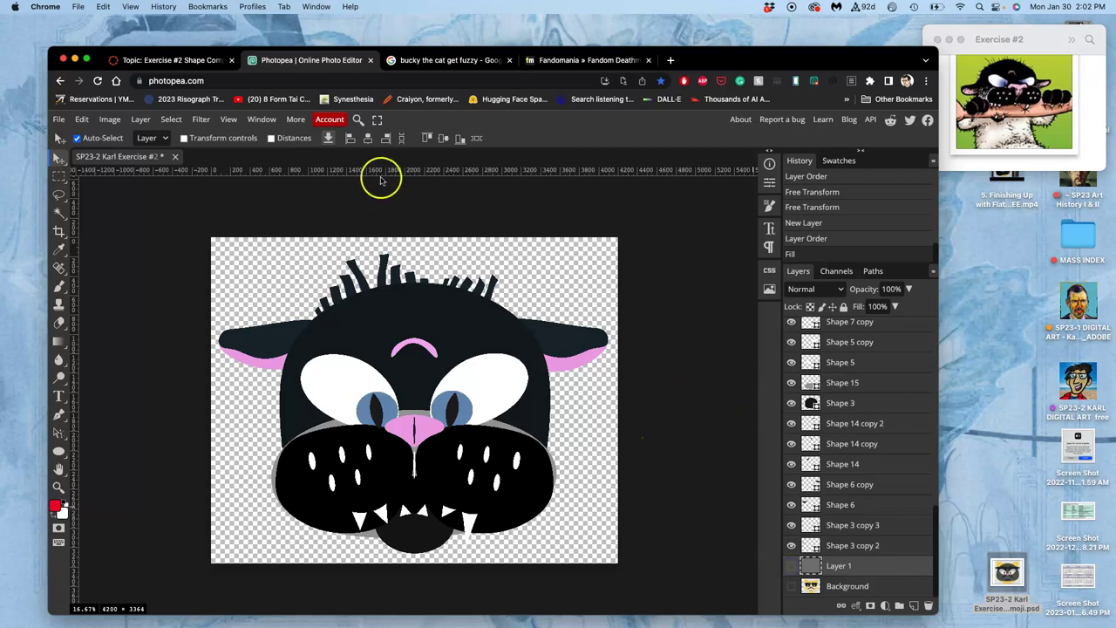
Try saving the document and tidy the existing PSD on the desktop
{"action": "left_click", "coordinate": [60, 120]}
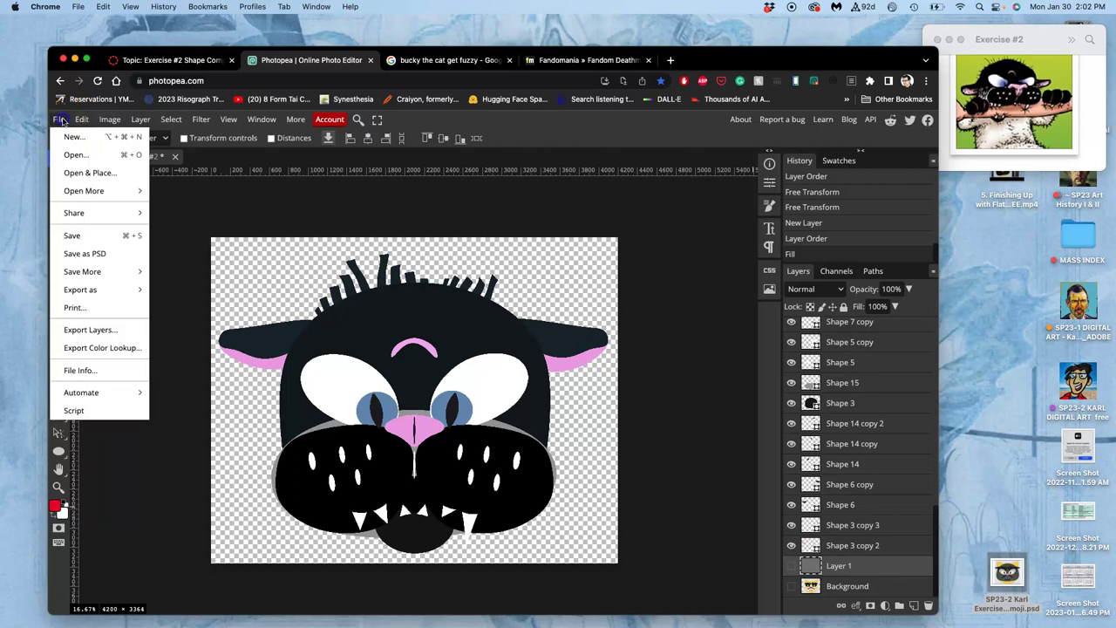
{"action": "left_click", "coordinate": [76, 234]}
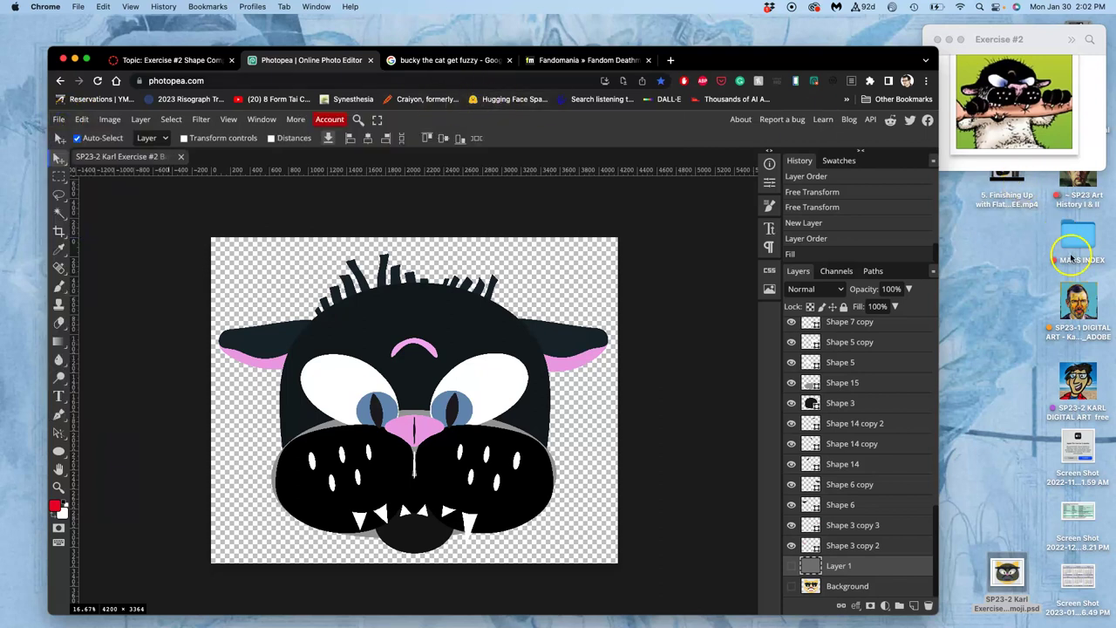
{"action": "double_click", "coordinate": [1076, 380]}
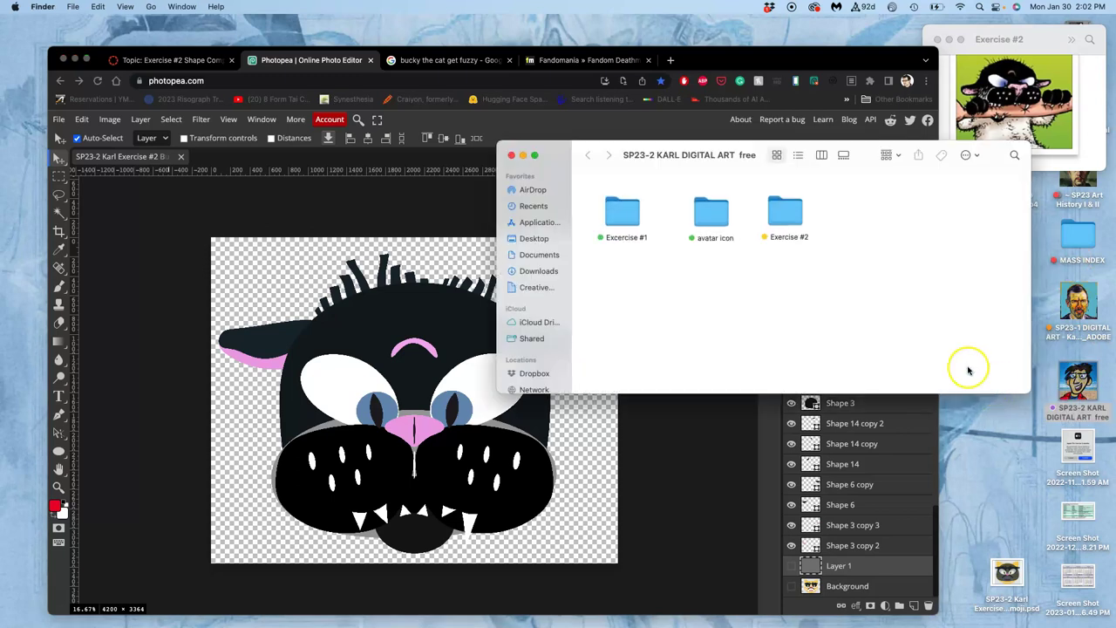
{"action": "left_click", "coordinate": [519, 154]}
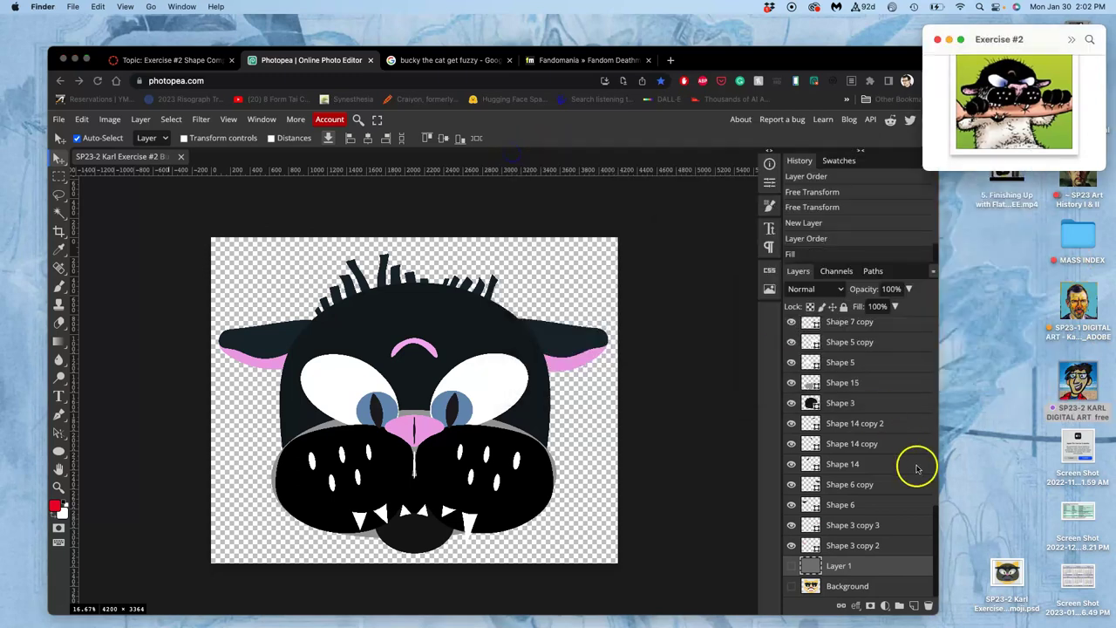
{"action": "left_click", "coordinate": [997, 402]}
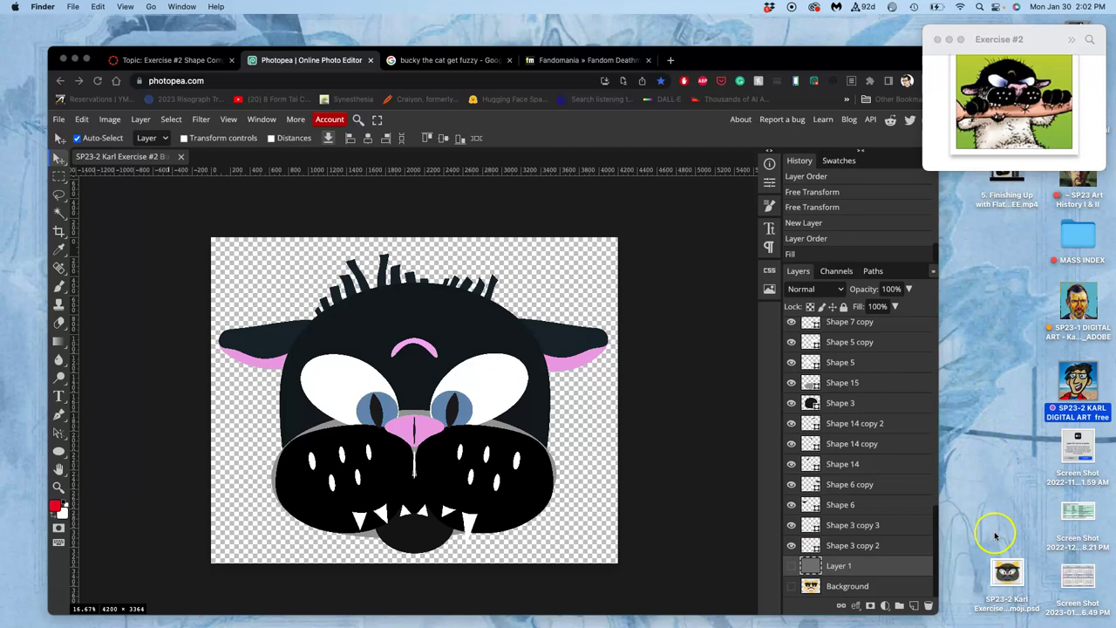
{"action": "left_click_drag", "start_coordinate": [1005, 571], "coordinate": [998, 520]}
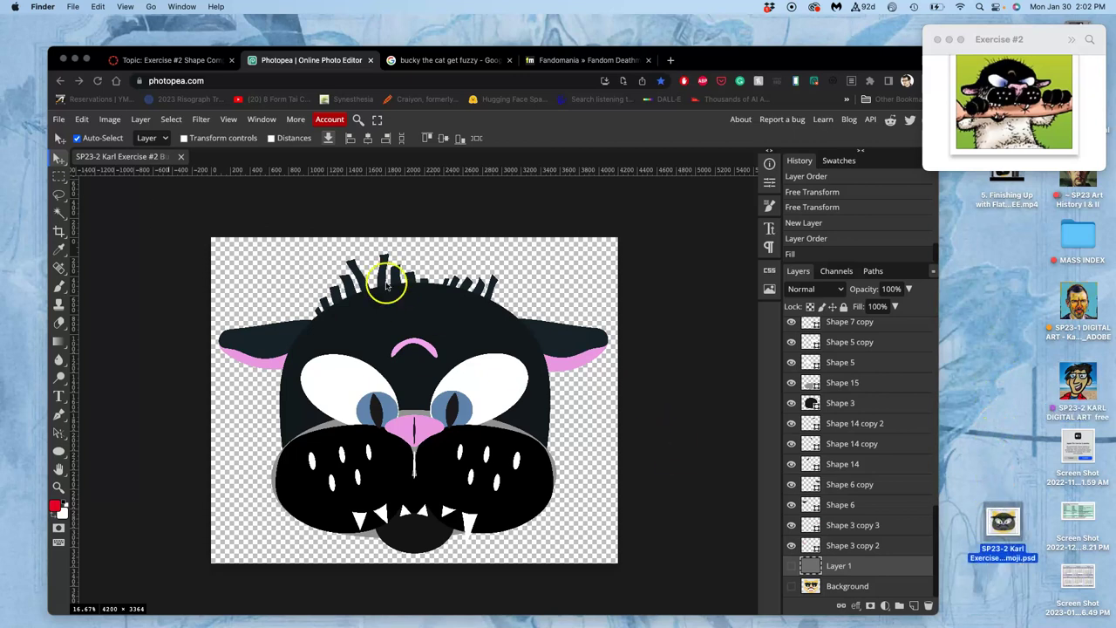
Download the emoji as a PSD and drag it to the desktop, replacing the old copy
{"action": "left_click", "coordinate": [63, 121]}
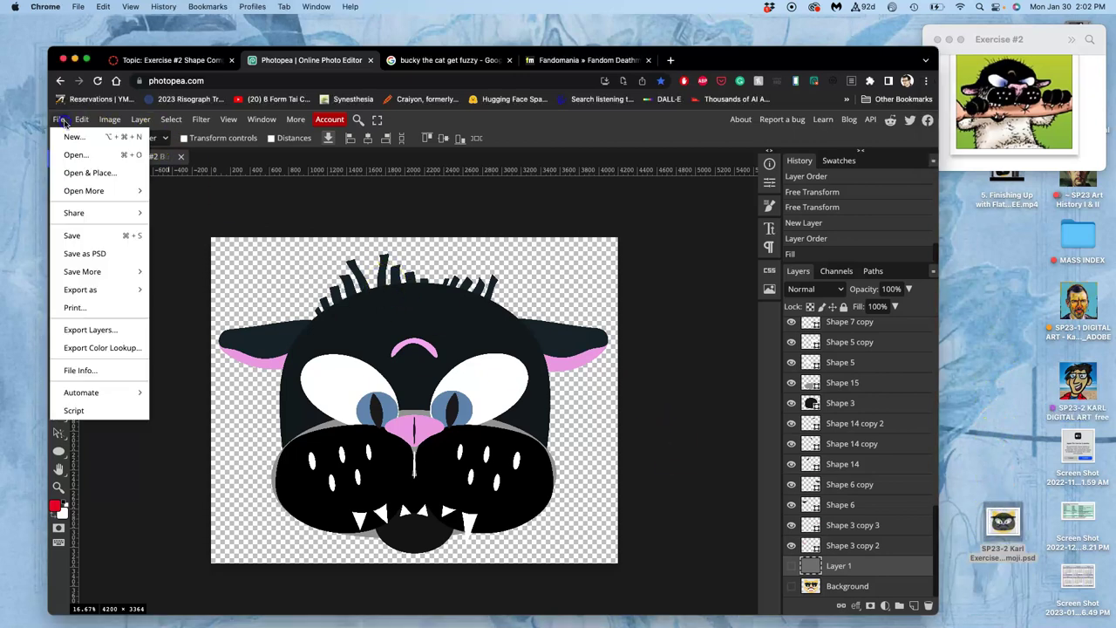
{"action": "mouse_move", "coordinate": [83, 271]}
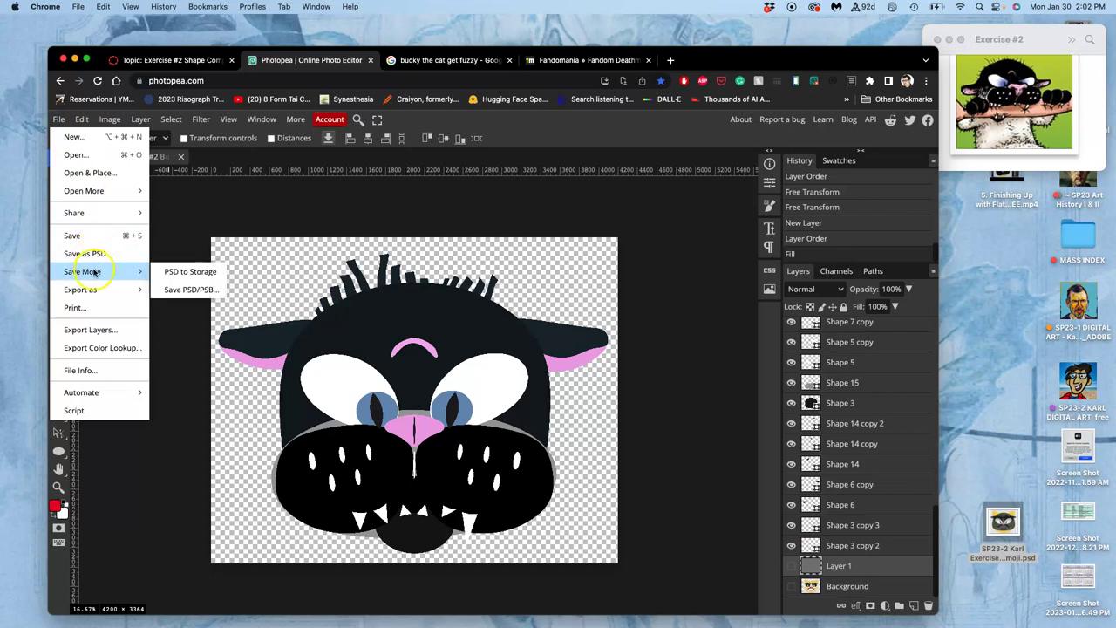
{"action": "left_click", "coordinate": [169, 291]}
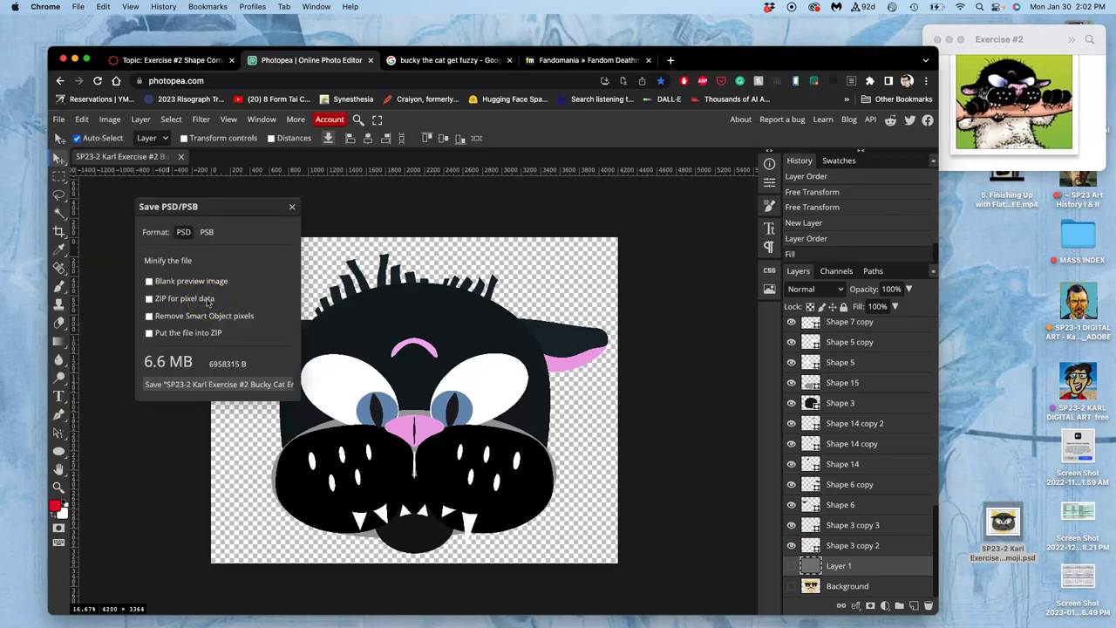
{"action": "left_click", "coordinate": [225, 386]}
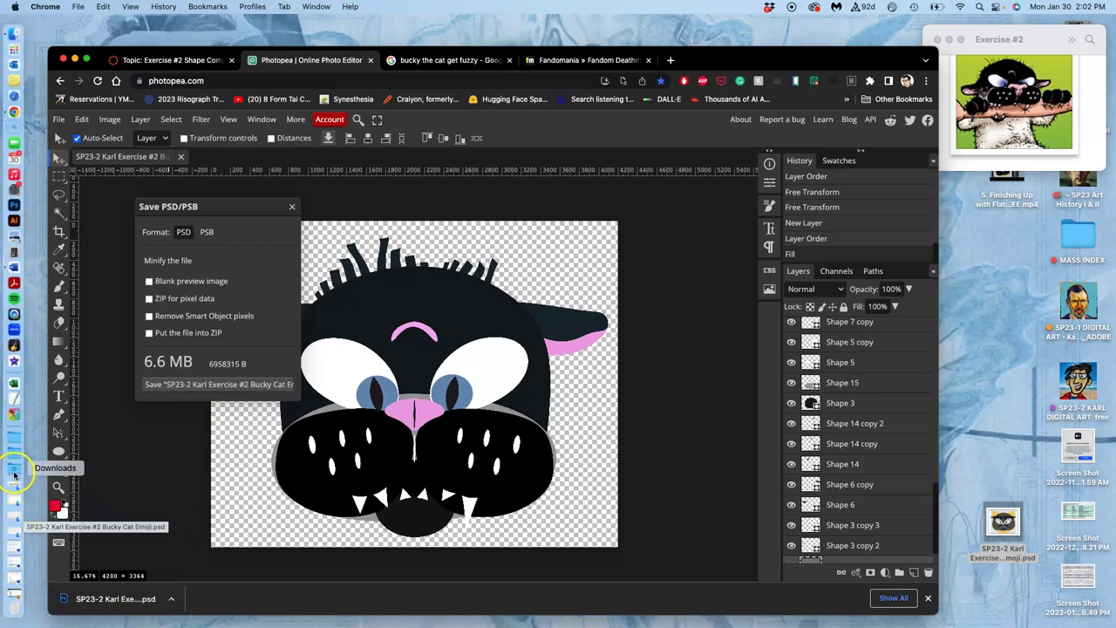
{"action": "left_click", "coordinate": [14, 472]}
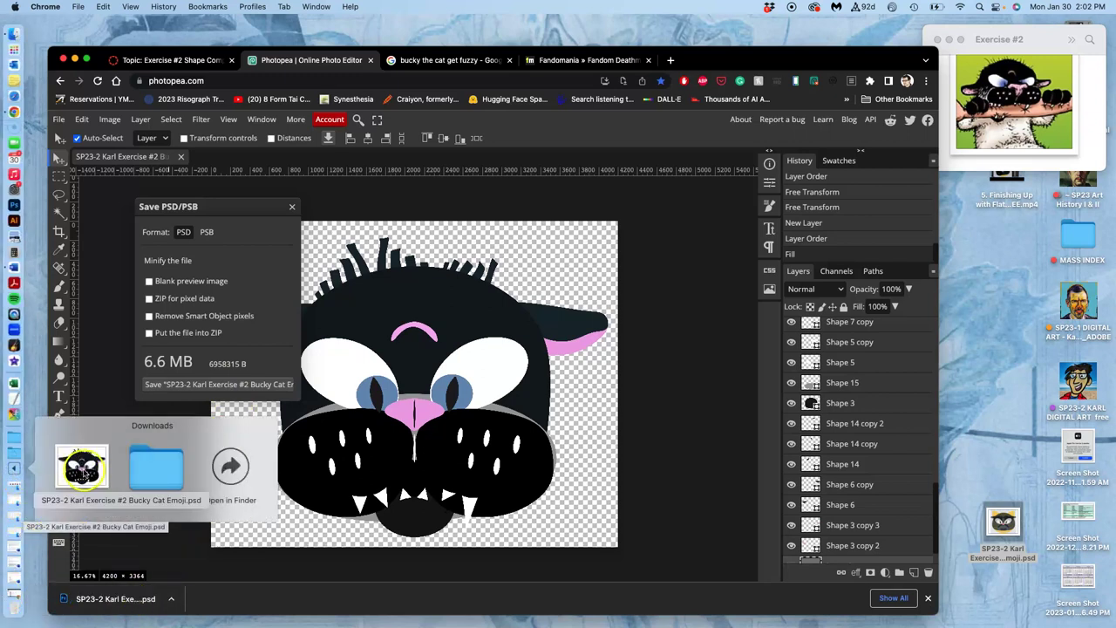
{"action": "left_click_drag", "start_coordinate": [81, 488], "coordinate": [1004, 333]}
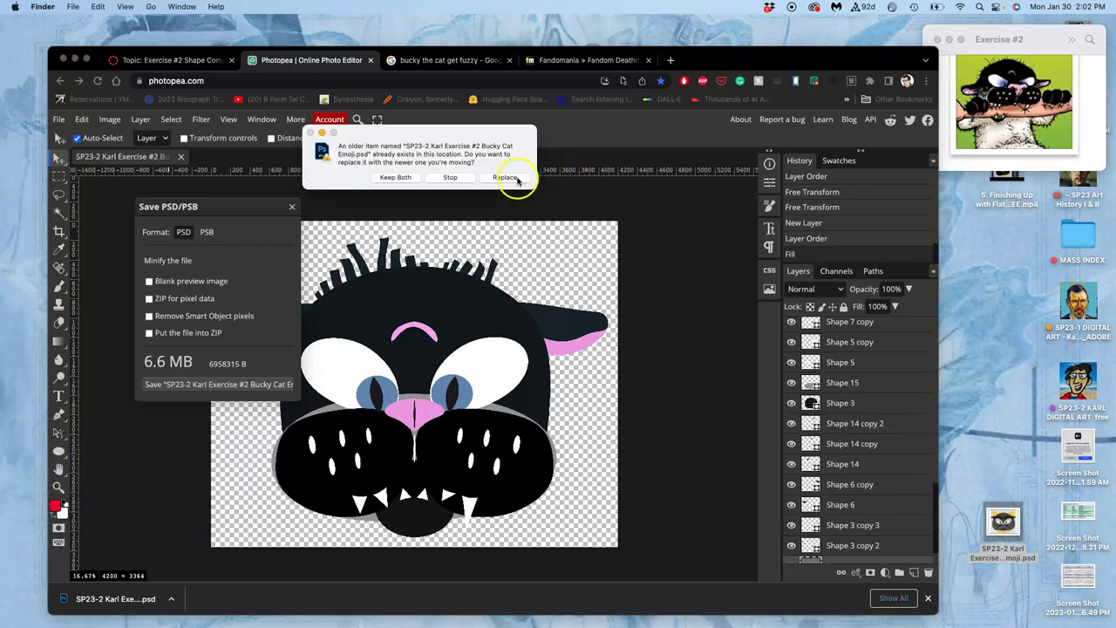
{"action": "left_click", "coordinate": [509, 178]}
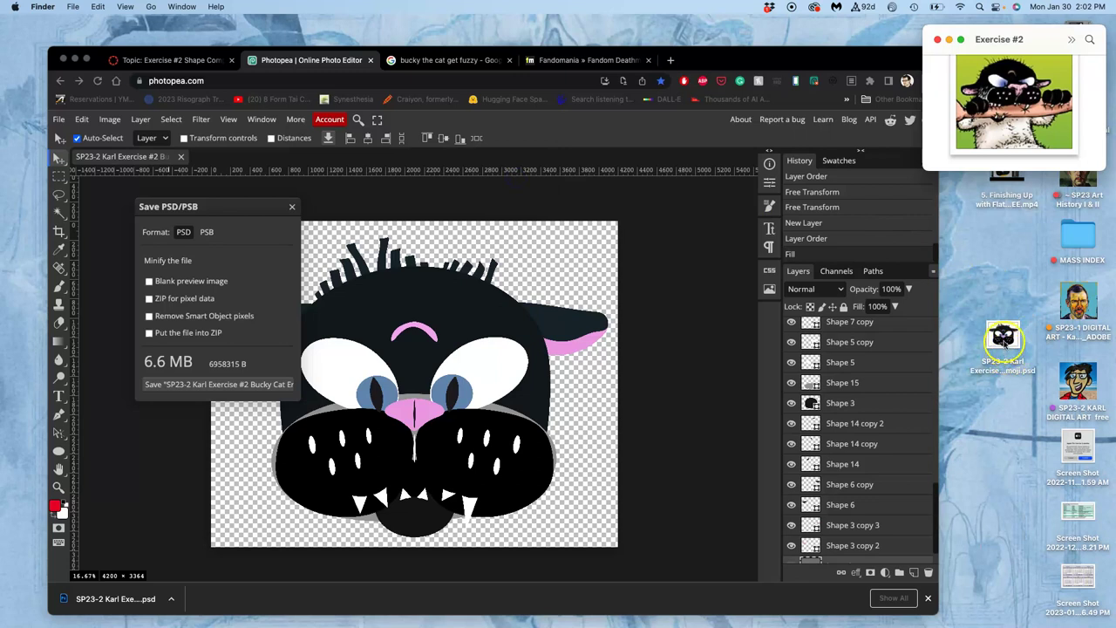
Move the PSD higher on the desktop and close the PSD save options
{"action": "left_click", "coordinate": [1005, 340]}
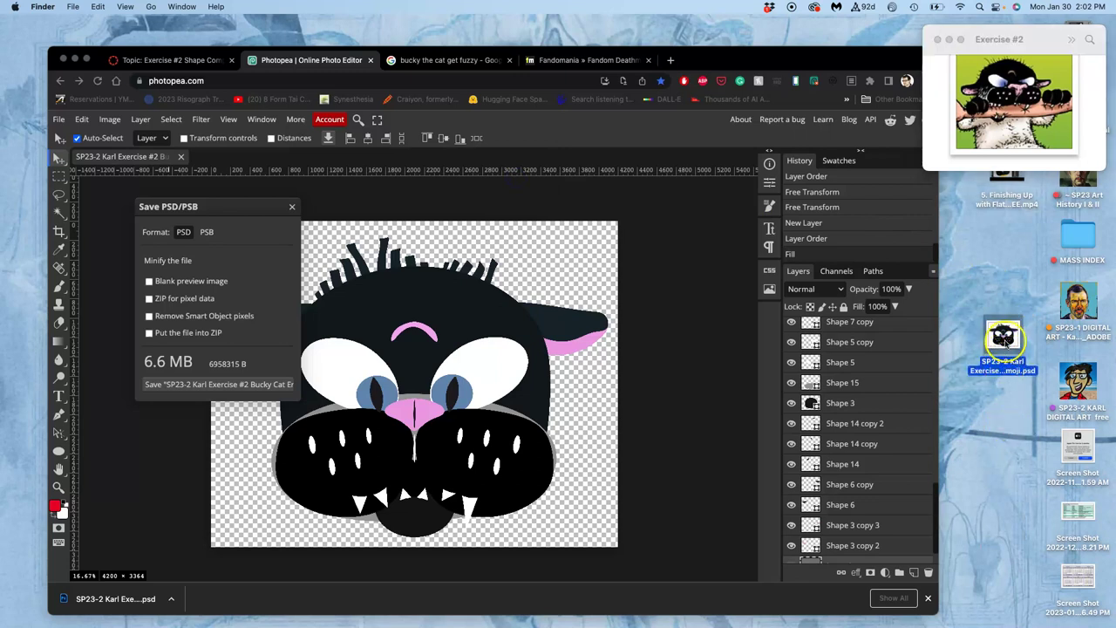
{"action": "left_click_drag", "start_coordinate": [1005, 340], "coordinate": [1012, 248]}
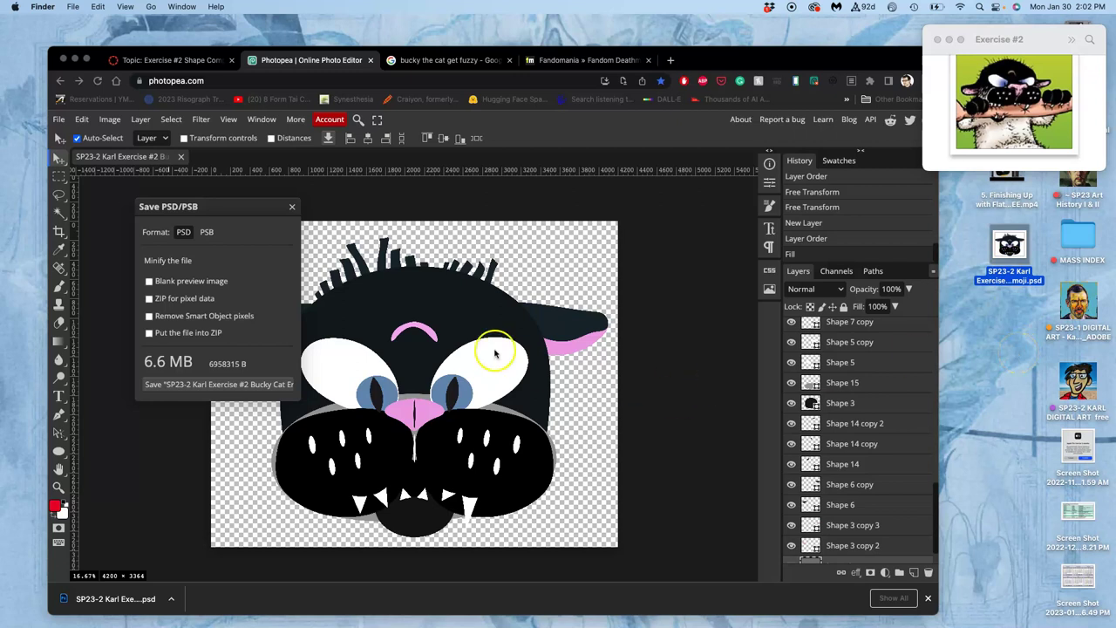
{"action": "left_click", "coordinate": [294, 208]}
{"action": "left_click", "coordinate": [294, 207]}
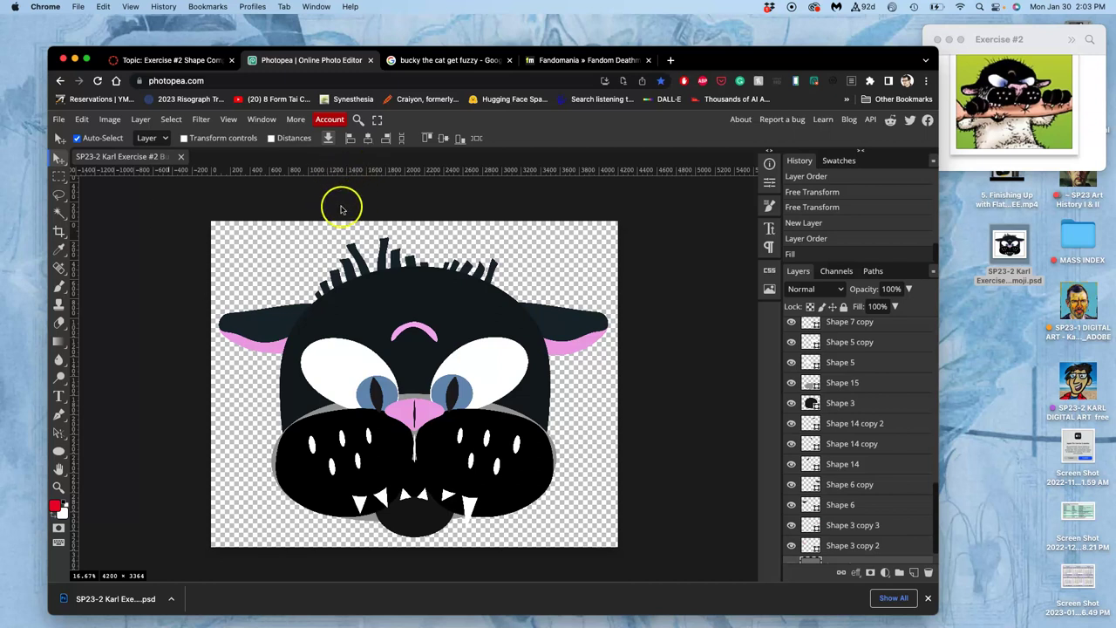
Export the cat emoji as a PNG and dismiss the ad-blocker notice
{"action": "left_click", "coordinate": [61, 120]}
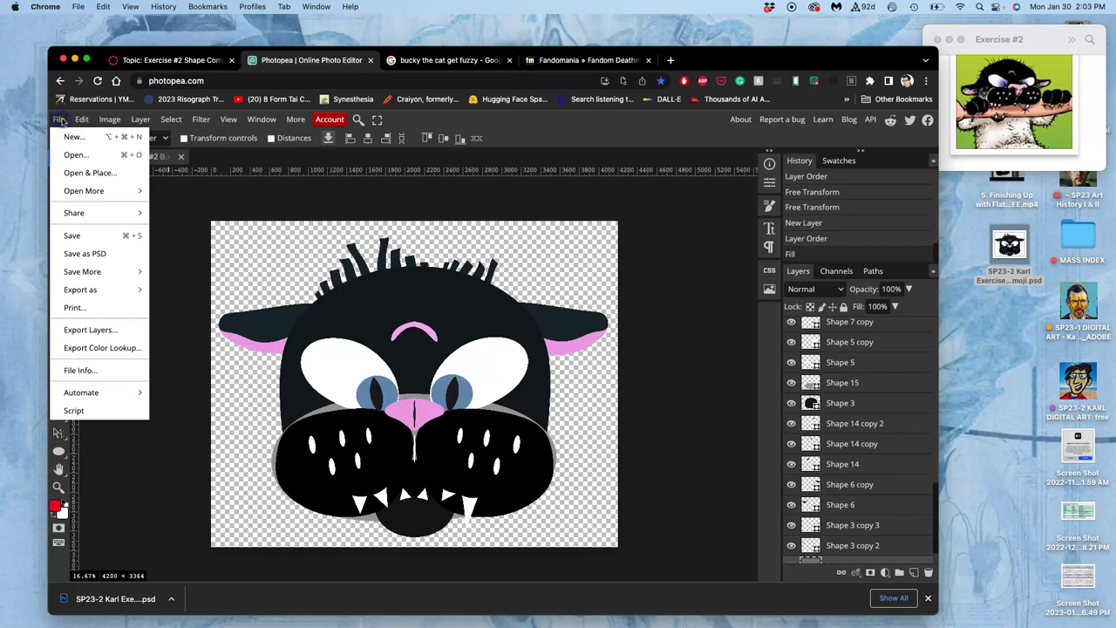
{"action": "mouse_move", "coordinate": [80, 289]}
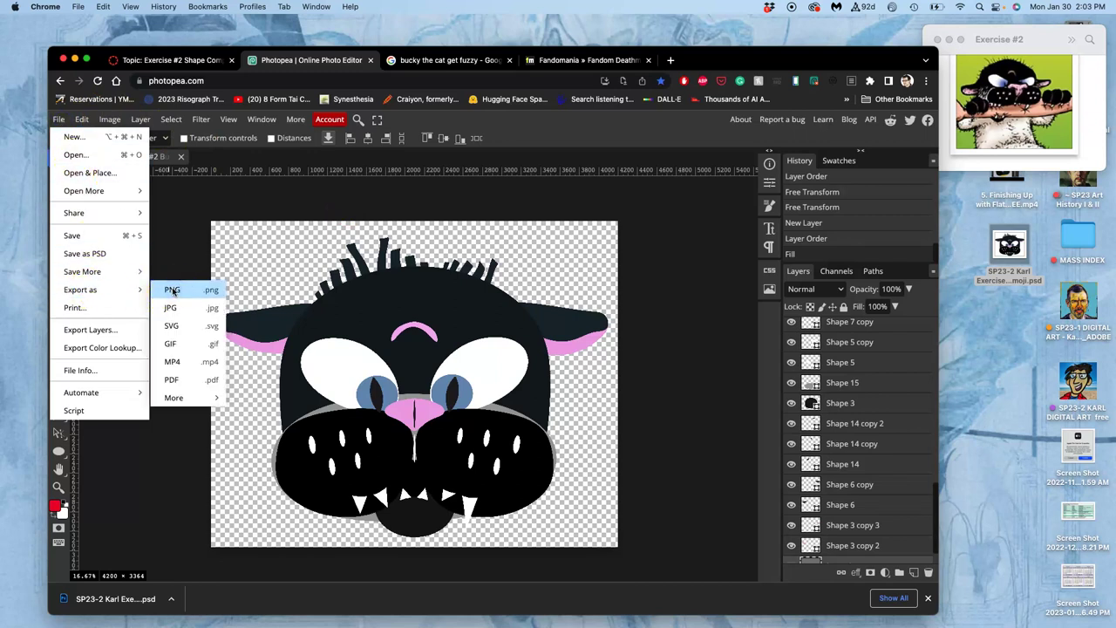
{"action": "left_click", "coordinate": [173, 291]}
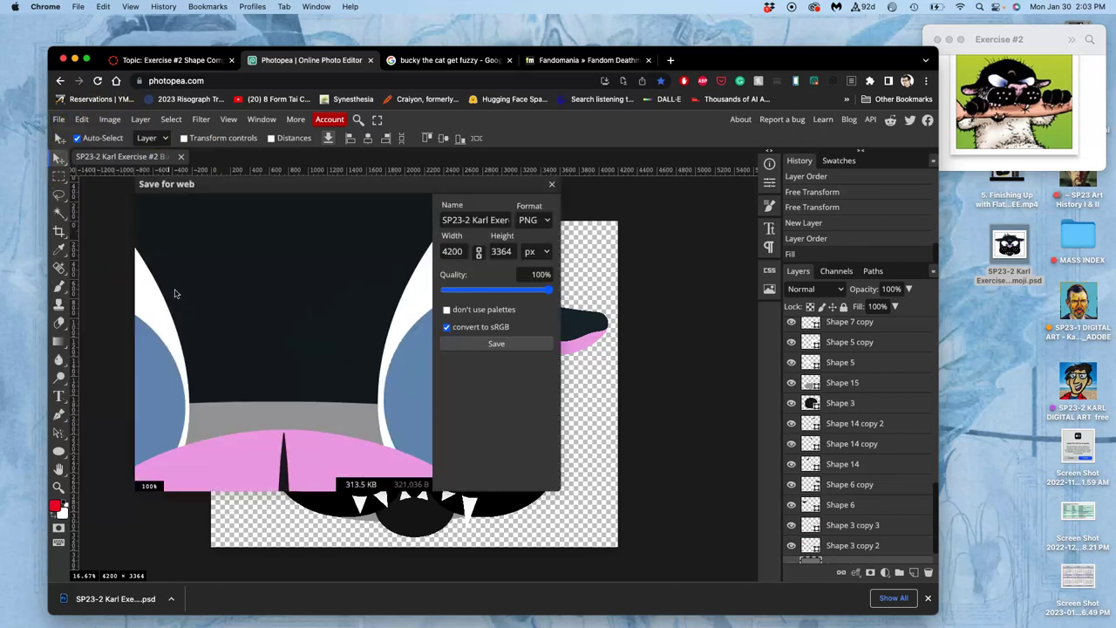
{"action": "left_click", "coordinate": [488, 344]}
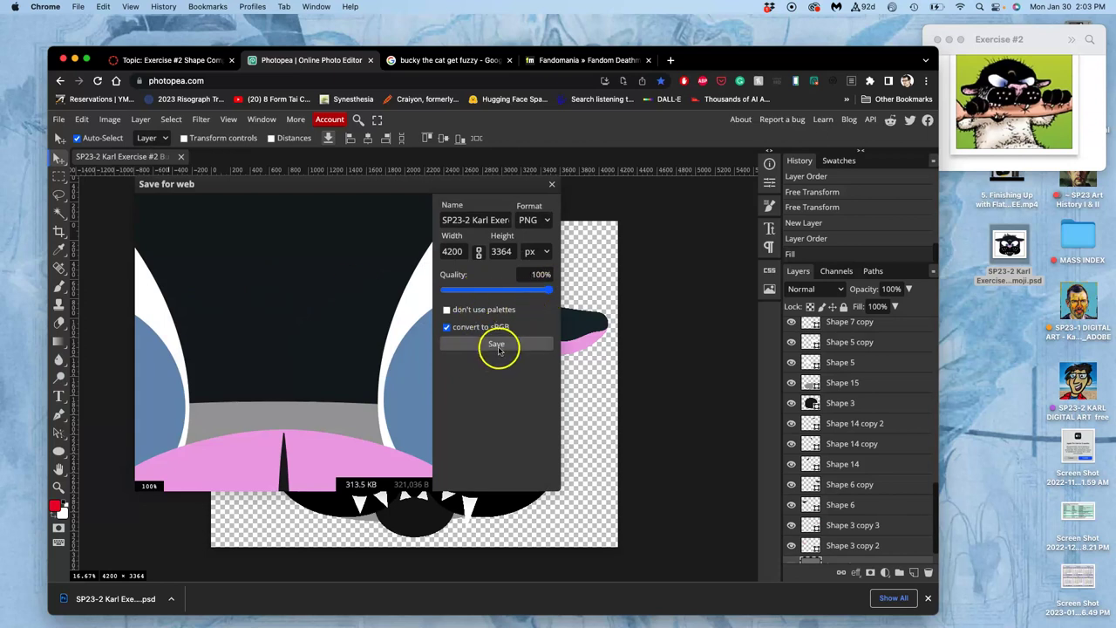
{"action": "left_click", "coordinate": [497, 347]}
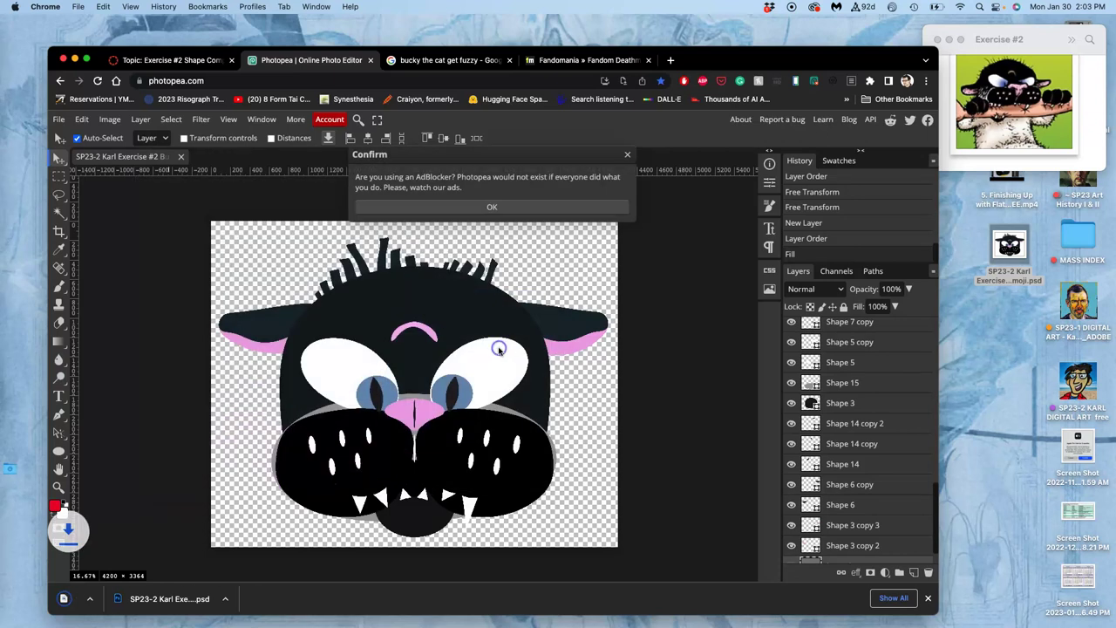
{"action": "left_click", "coordinate": [492, 207]}
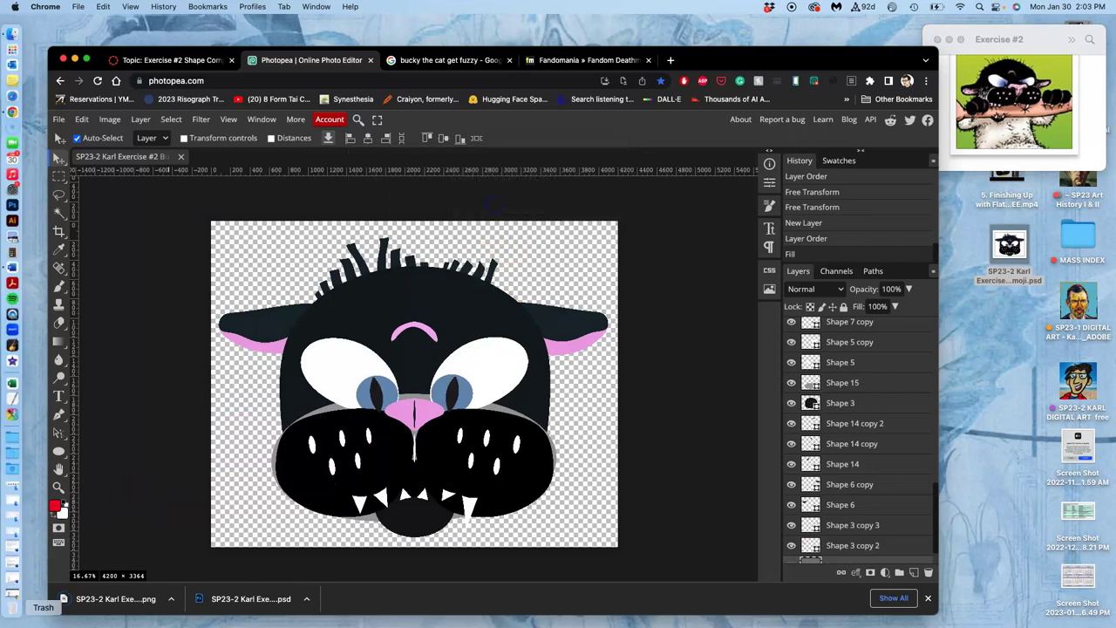
Drag the downloaded PNG to the desktop and check it in Preview
{"action": "left_click", "coordinate": [13, 468]}
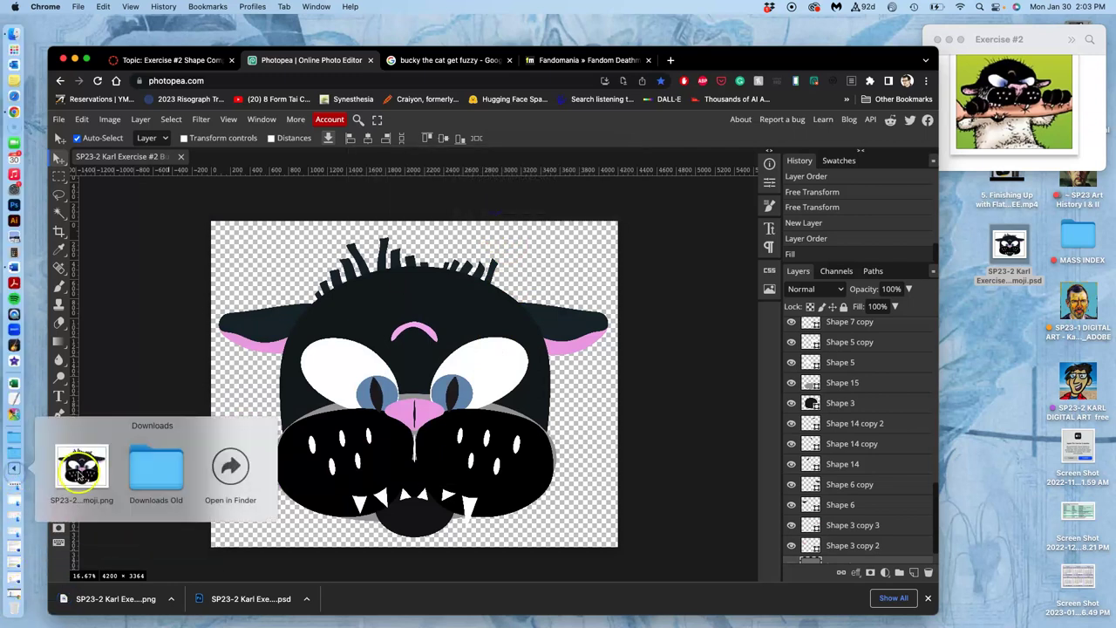
{"action": "left_click_drag", "start_coordinate": [80, 471], "coordinate": [1009, 333]}
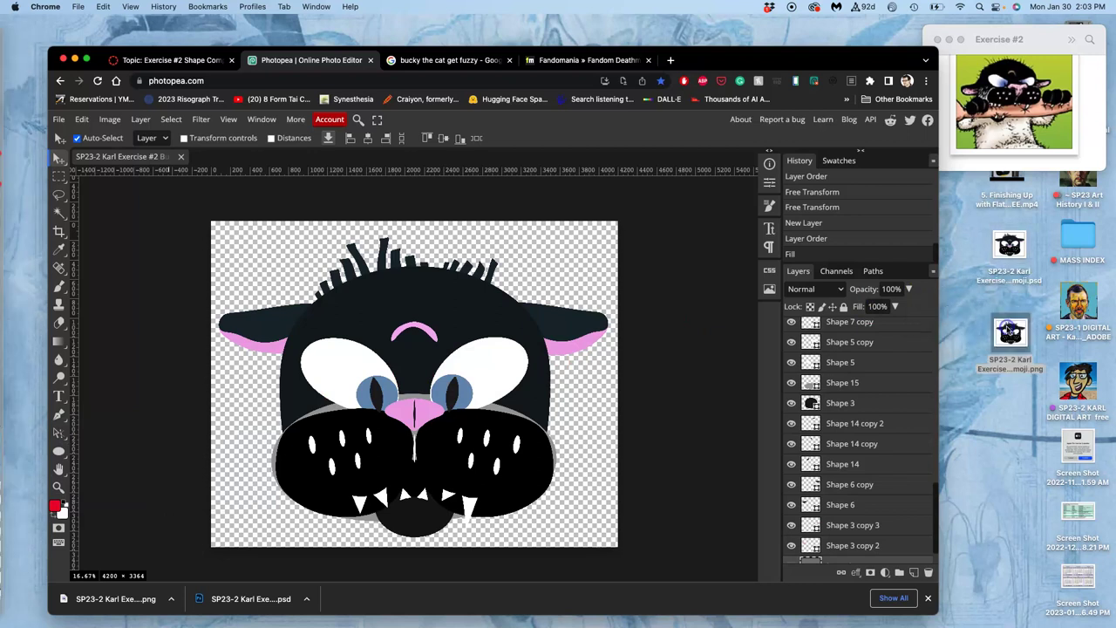
{"action": "double_click", "coordinate": [1010, 334]}
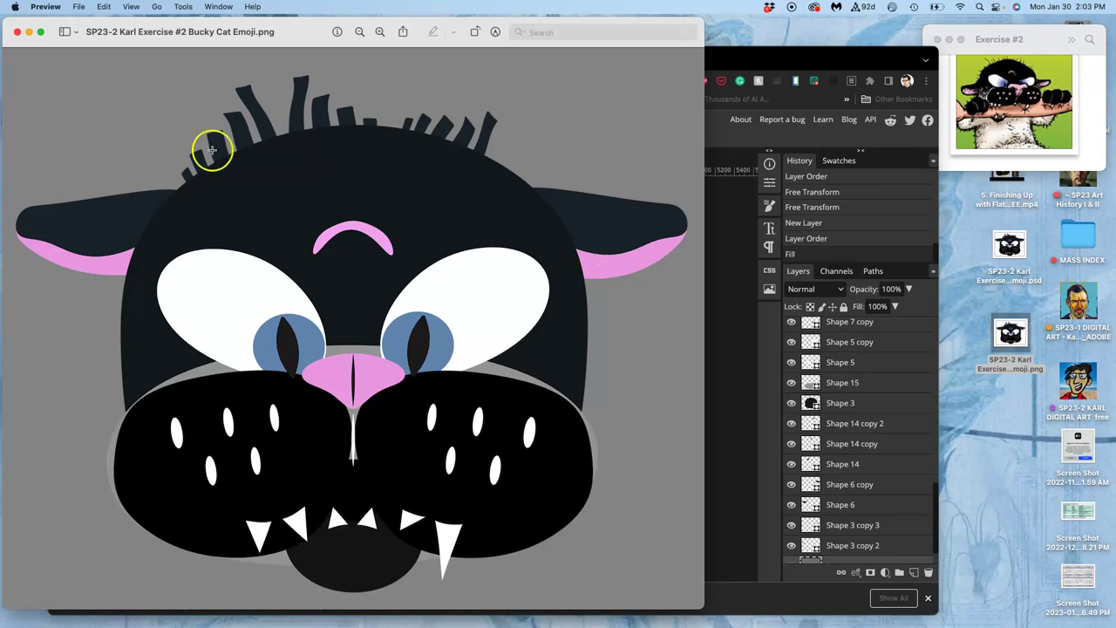
{"action": "left_click", "coordinate": [18, 32]}
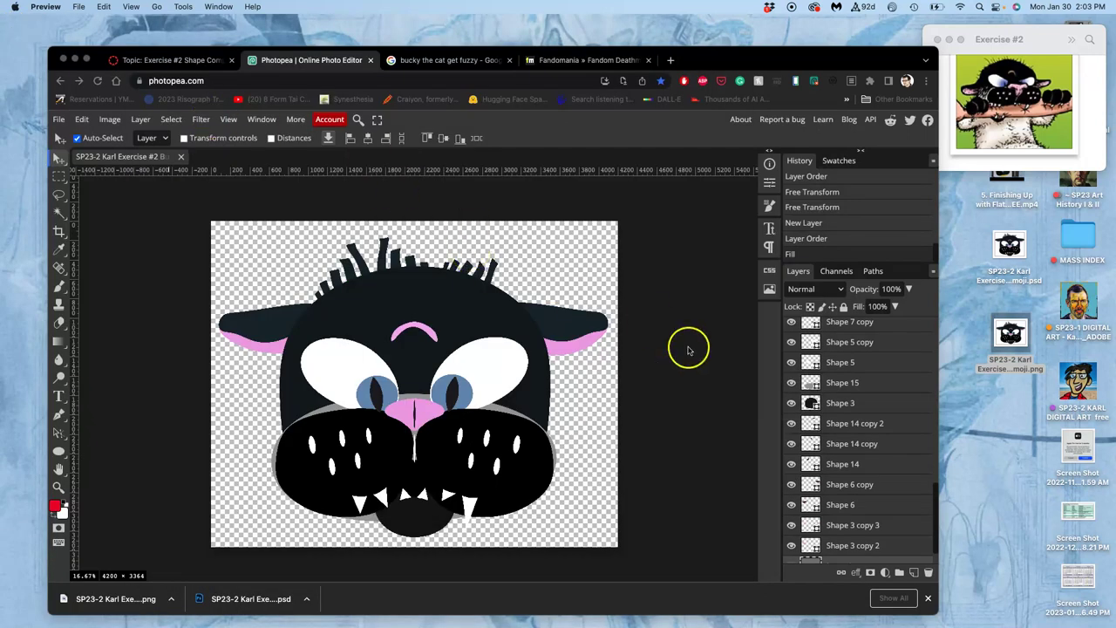
Edit my Exercise #2 discussion post, typing 'Flat Vector Shape Layers' and adding a new line
{"action": "left_click", "coordinate": [188, 60]}
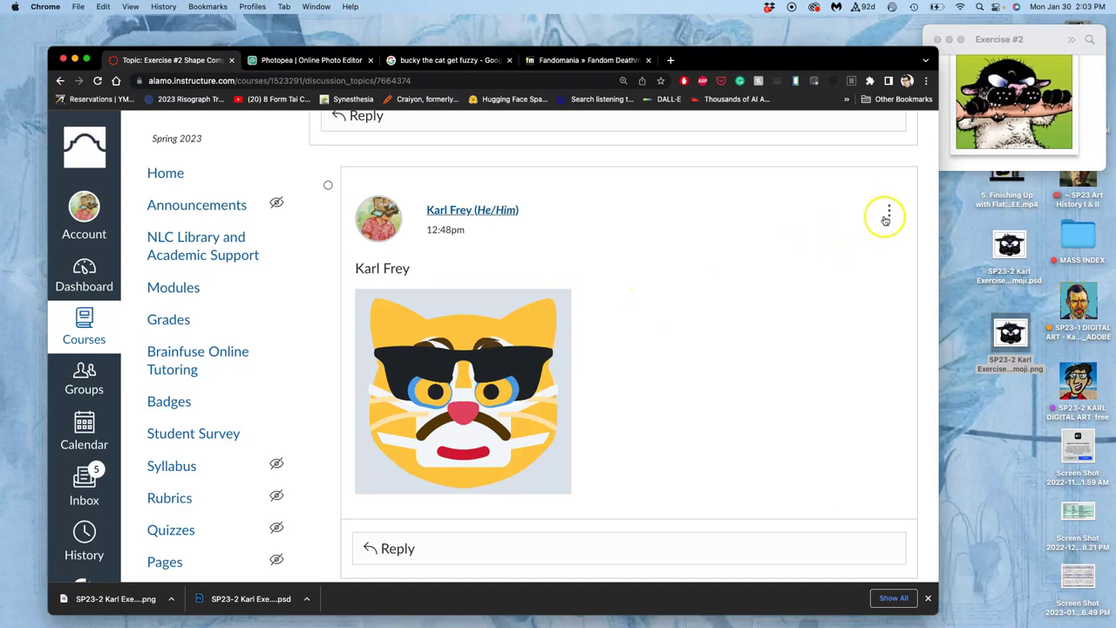
{"action": "left_click", "coordinate": [889, 211]}
{"action": "left_click", "coordinate": [824, 288]}
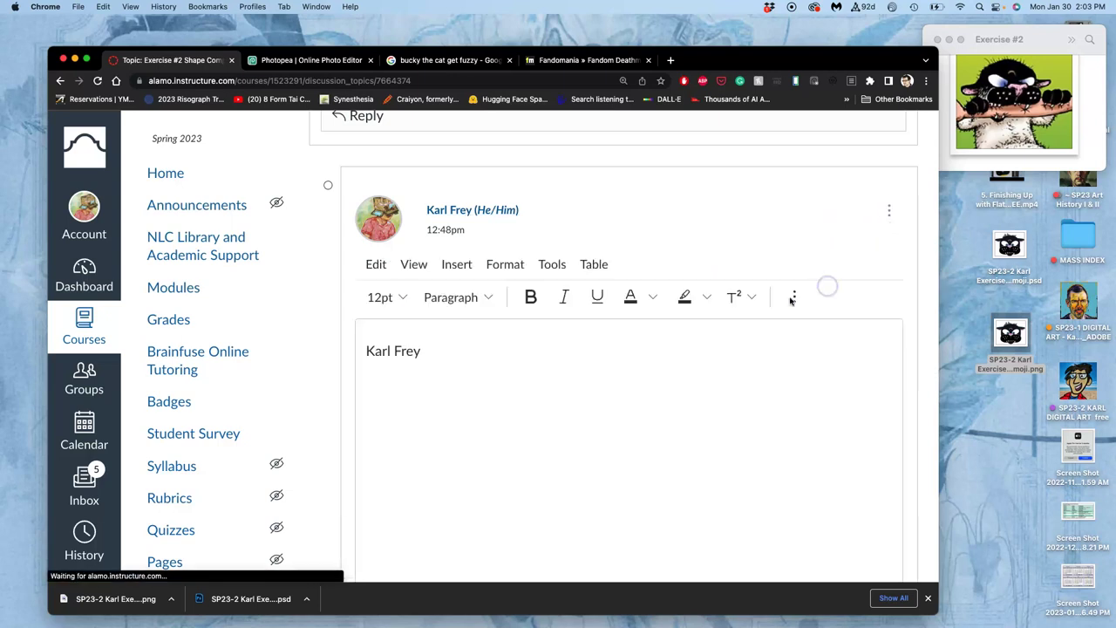
{"action": "left_click", "coordinate": [601, 461]}
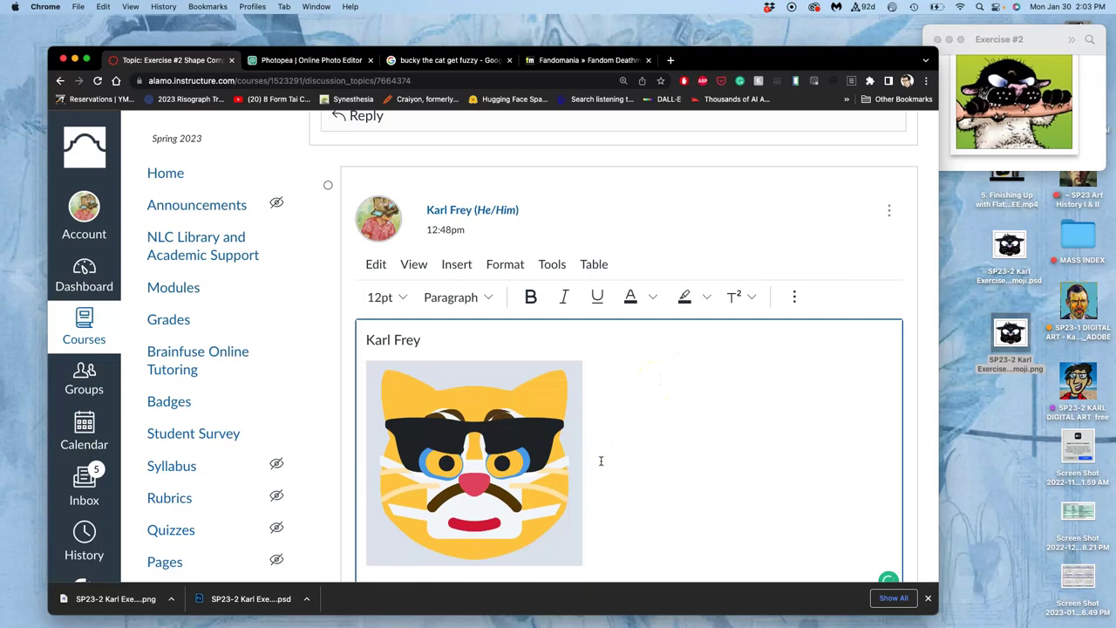
{"action": "type", "text": "Flat Vector Shape Layers in Photo"}
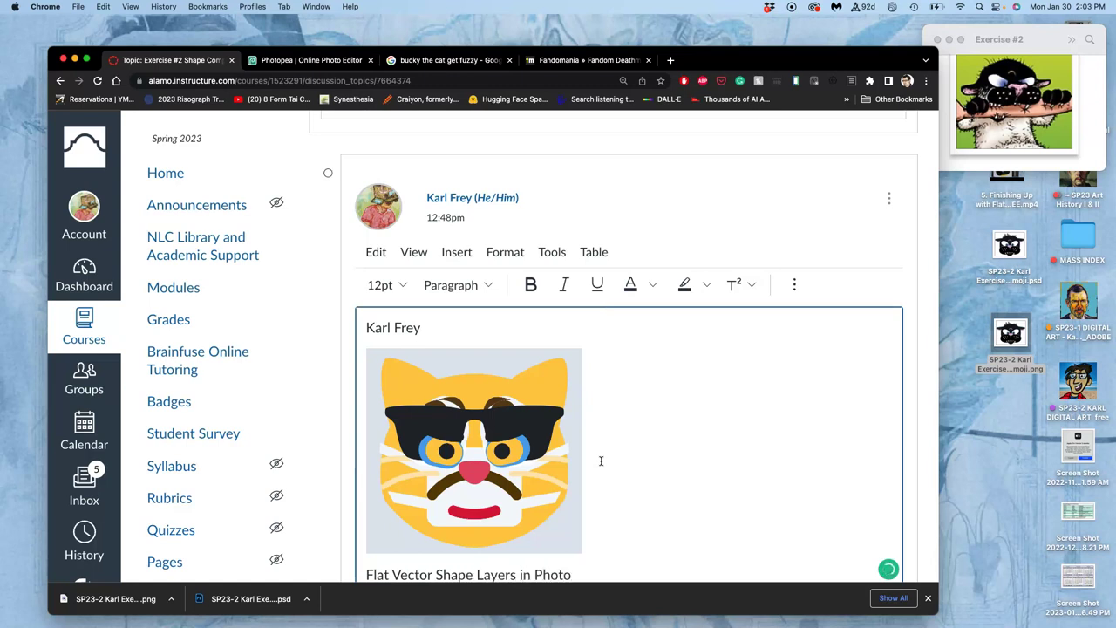
{"action": "key", "text": "Return"}
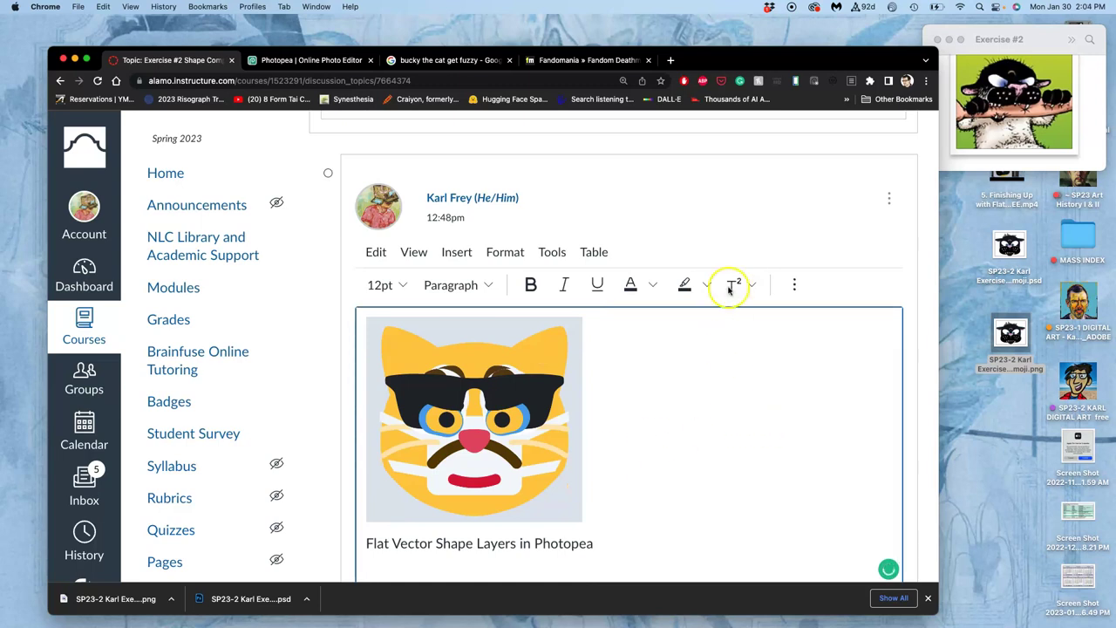
Upload the cat emoji PNG and insert it into the reply
{"action": "left_click", "coordinate": [794, 284]}
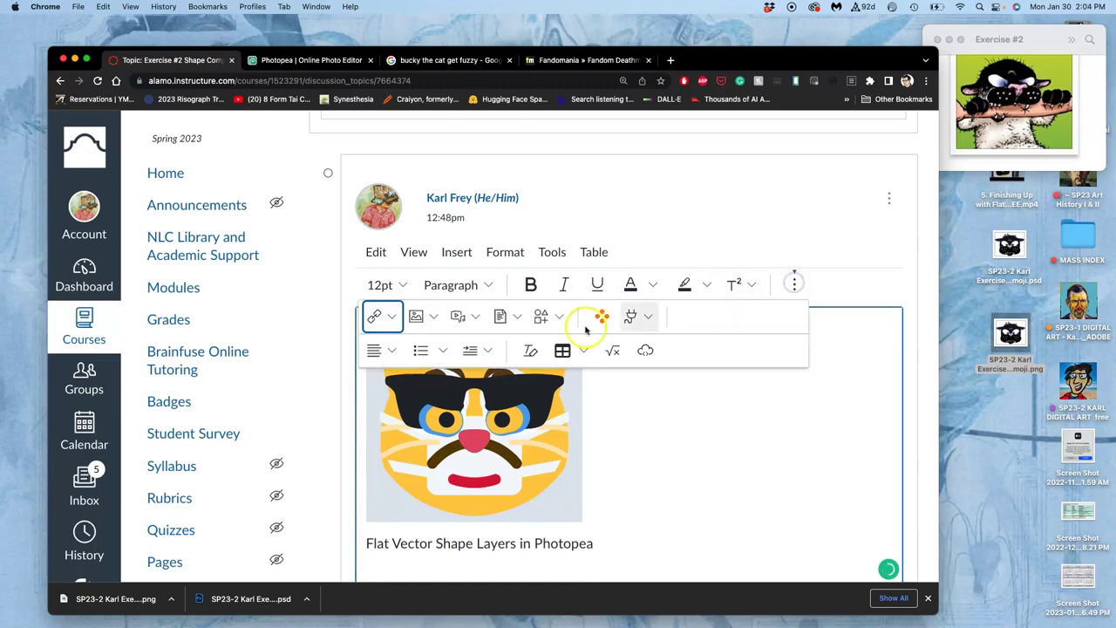
{"action": "left_click", "coordinate": [419, 317]}
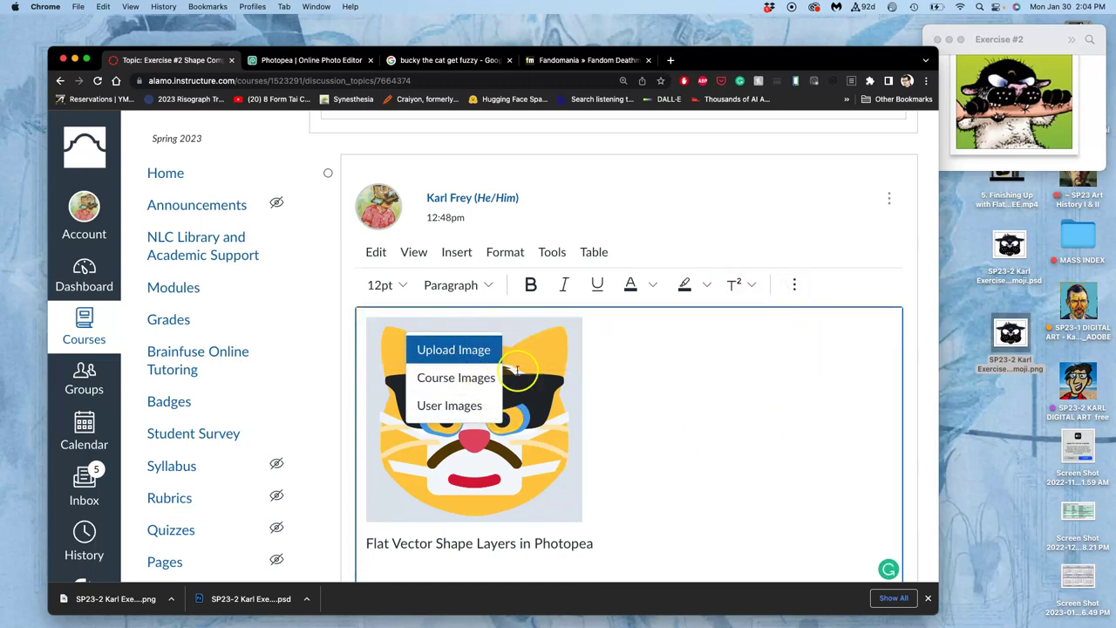
{"action": "left_click", "coordinate": [477, 351]}
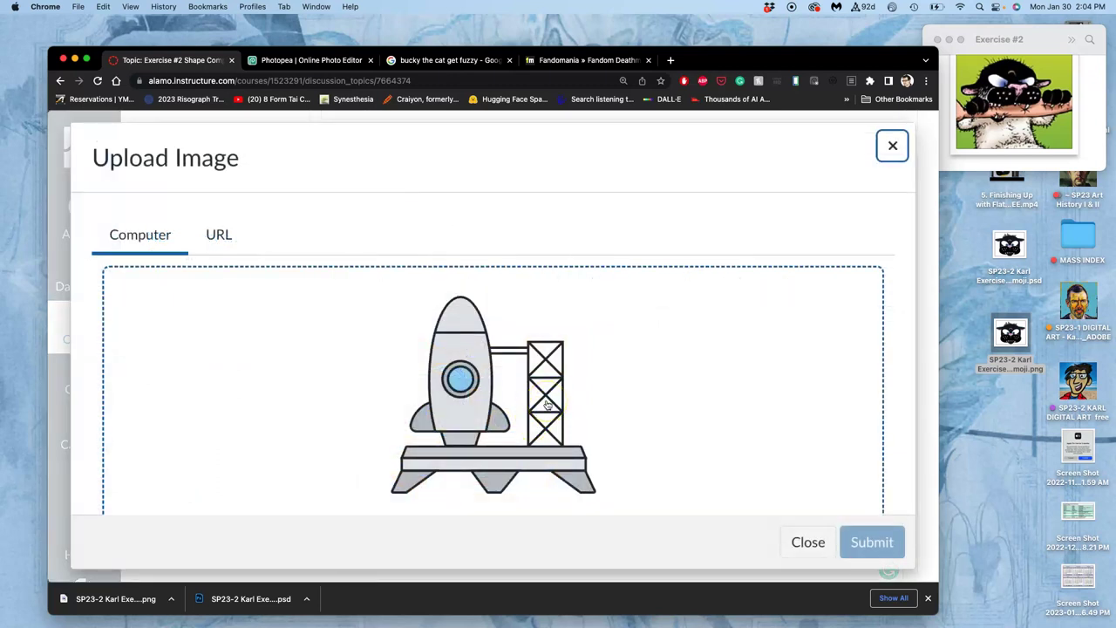
{"action": "scroll", "coordinate": [548, 403], "scroll_direction": "down", "scroll_amount": 1}
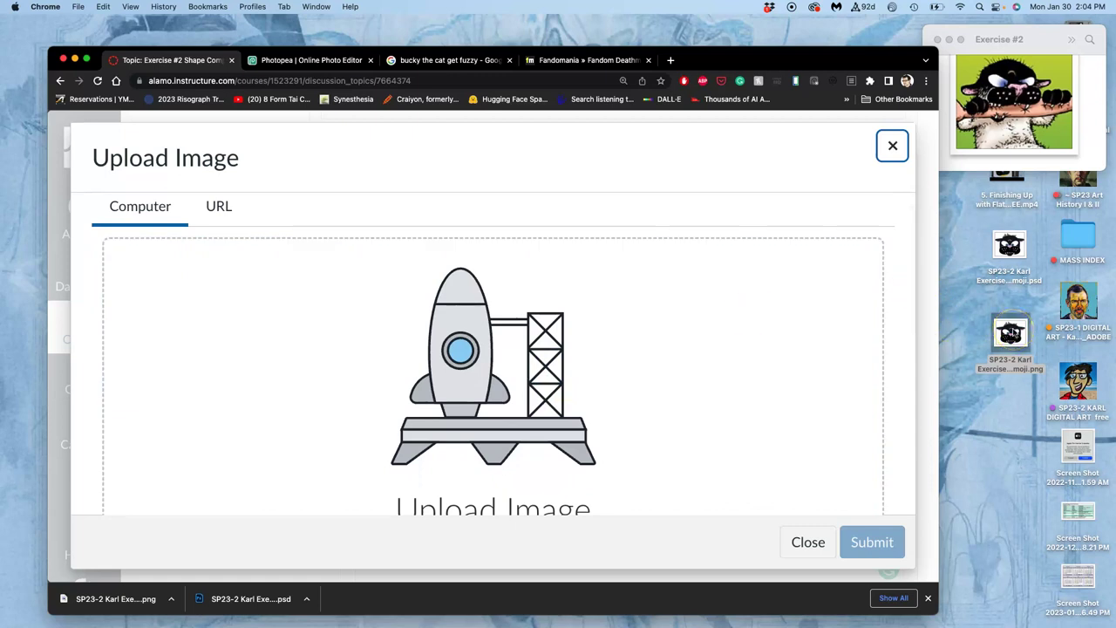
{"action": "left_click_drag", "start_coordinate": [1014, 330], "coordinate": [642, 327]}
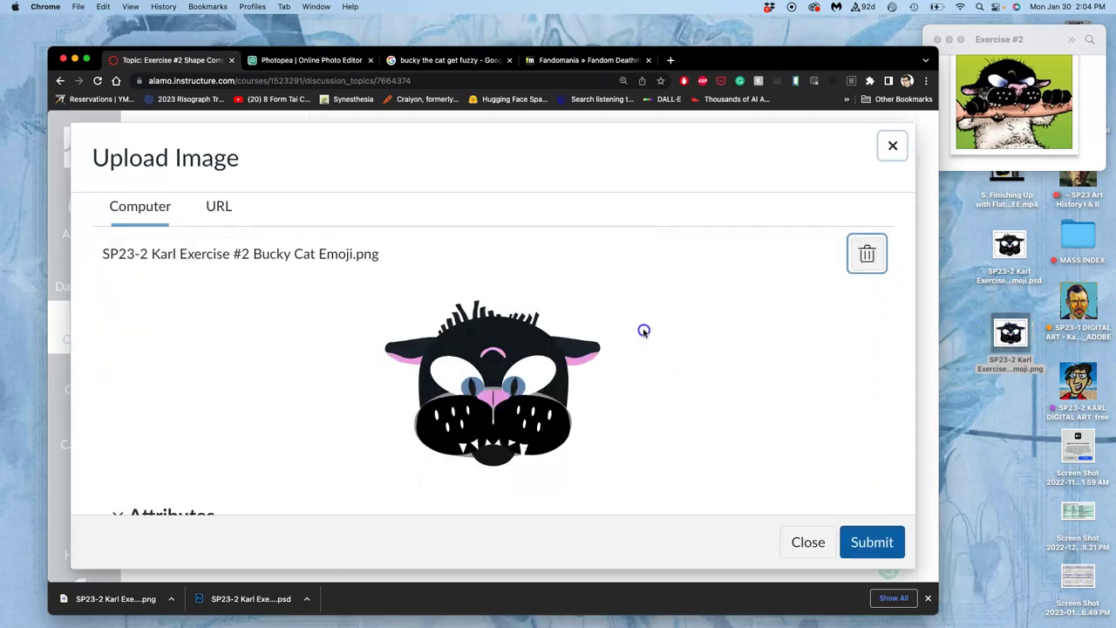
{"action": "left_click", "coordinate": [861, 540]}
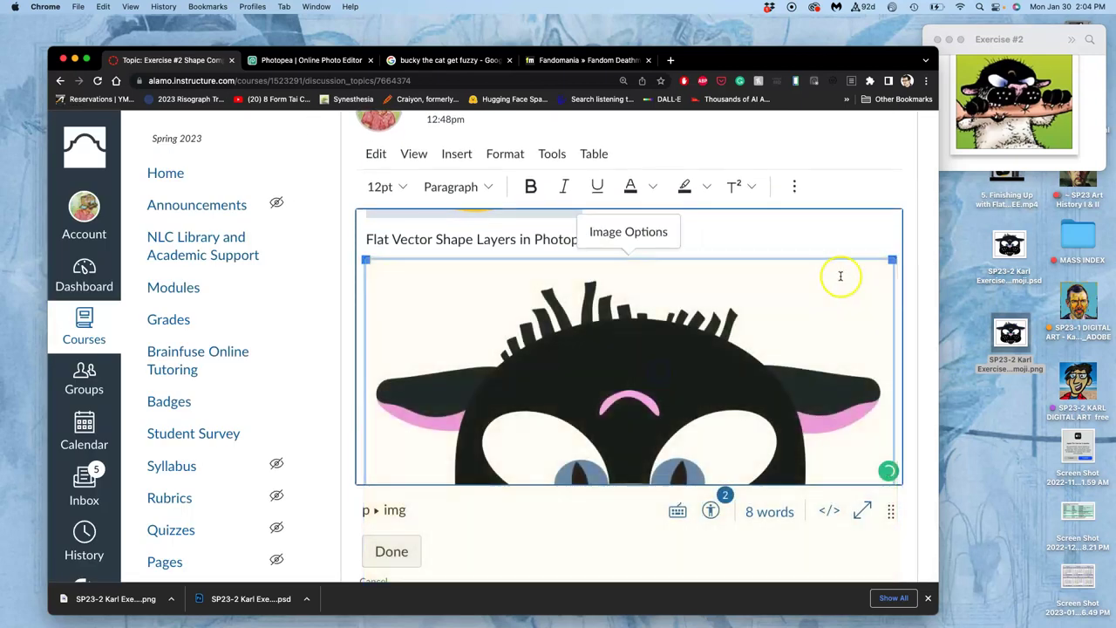
Shrink the cat image, caption it 'With Layer Style Effect' and save the reply
{"action": "left_click_drag", "start_coordinate": [892, 260], "coordinate": [691, 261]}
{"action": "left_click", "coordinate": [707, 309]}
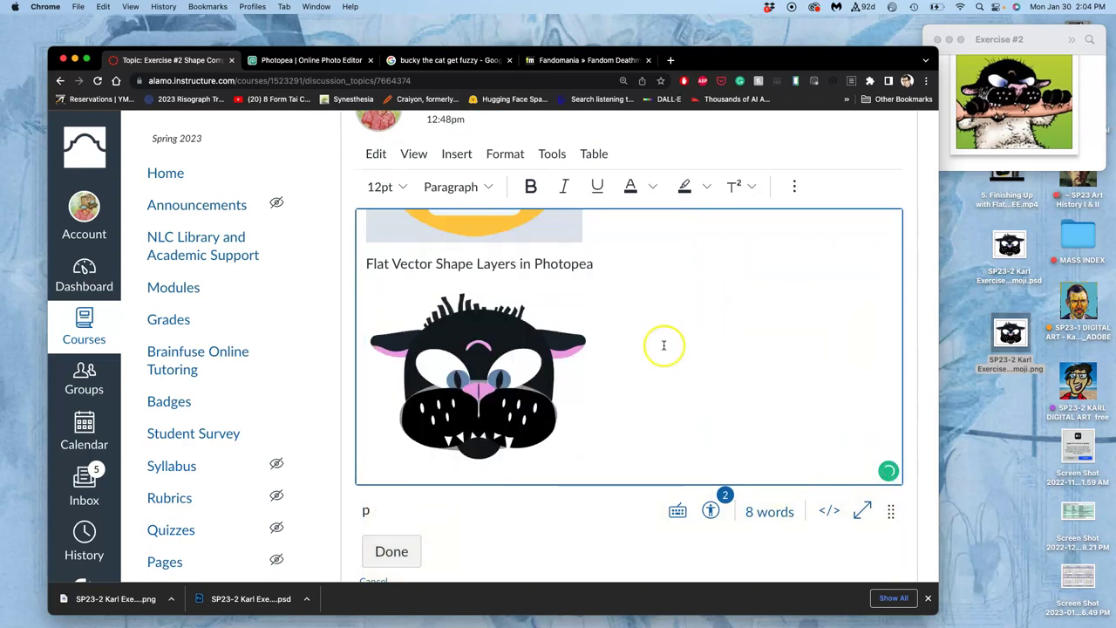
{"action": "scroll", "coordinate": [664, 346], "scroll_direction": "down", "scroll_amount": 1}
{"action": "scroll", "coordinate": [633, 360], "scroll_direction": "down", "scroll_amount": 1}
{"action": "type", "text": "With Lay"}
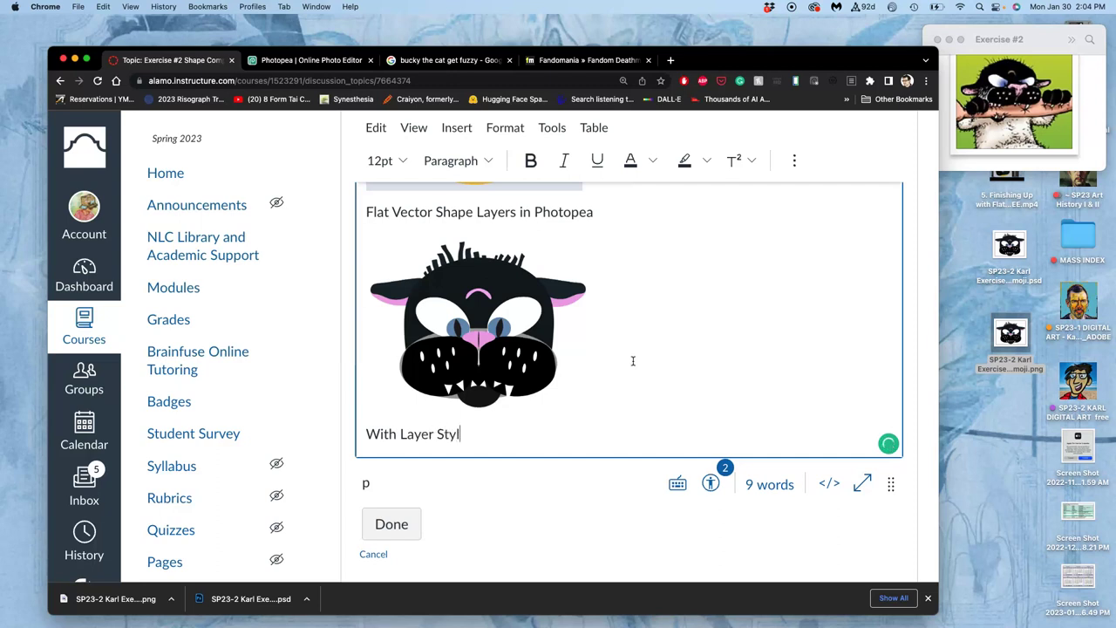
{"action": "type", "text": "er Style Effects"}
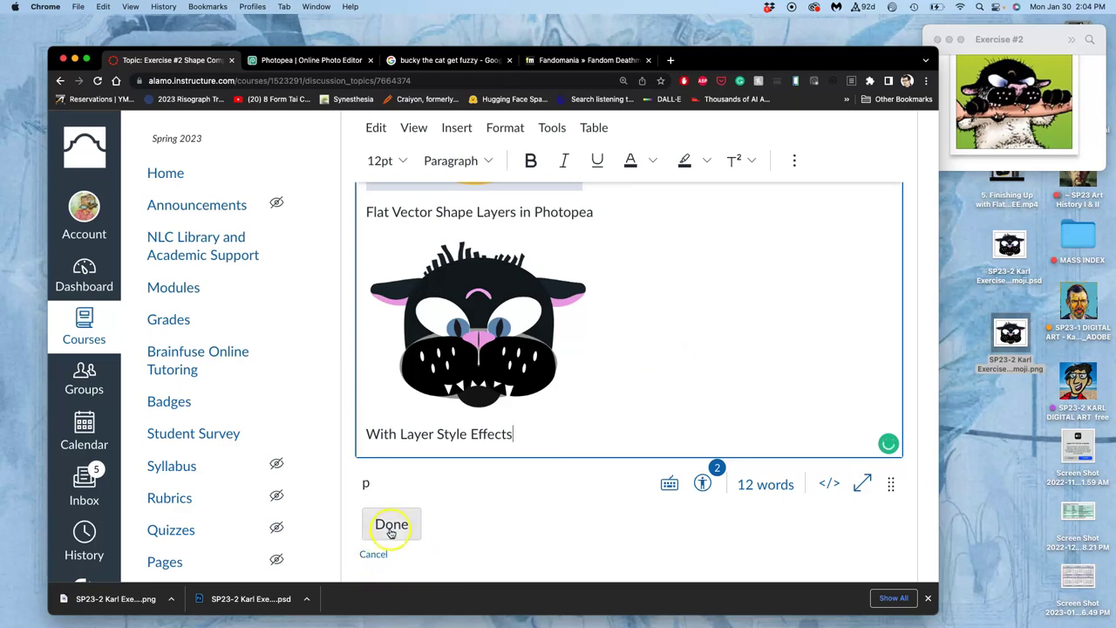
{"action": "left_click", "coordinate": [391, 525]}
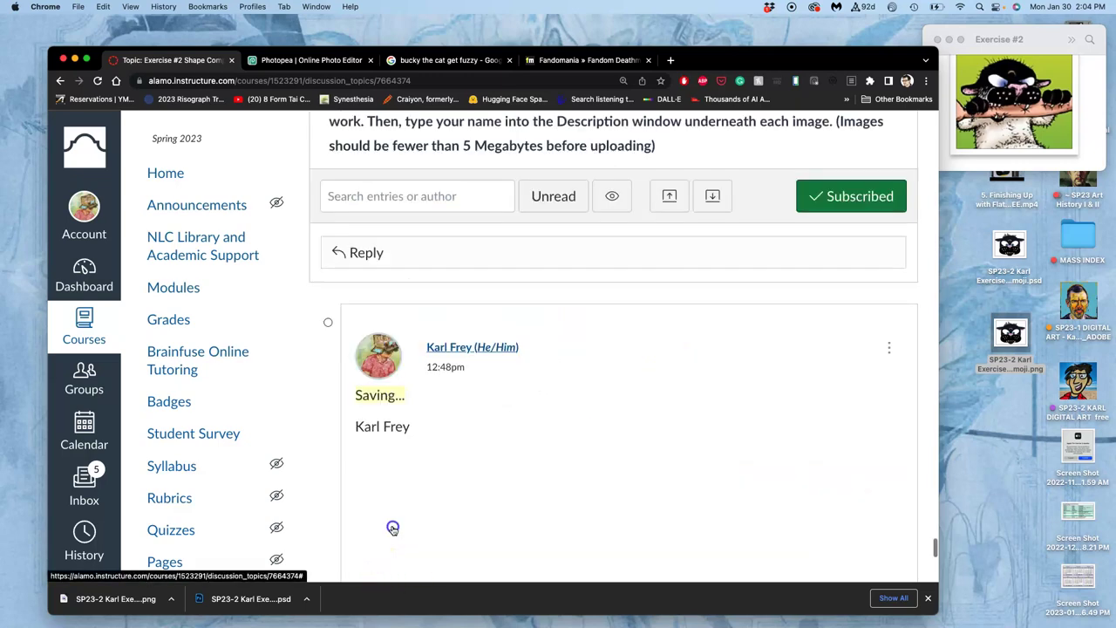
{"action": "scroll", "coordinate": [611, 363], "scroll_direction": "up", "scroll_amount": 5}
{"action": "scroll", "coordinate": [610, 366], "scroll_direction": "up", "scroll_amount": 5}
{"action": "scroll", "coordinate": [610, 366], "scroll_direction": "up", "scroll_amount": 5}
{"action": "scroll", "coordinate": [610, 369], "scroll_direction": "up", "scroll_amount": 1}
{"action": "scroll", "coordinate": [530, 320], "scroll_direction": "down", "scroll_amount": 2}
{"action": "scroll", "coordinate": [529, 323], "scroll_direction": "down", "scroll_amount": 1}
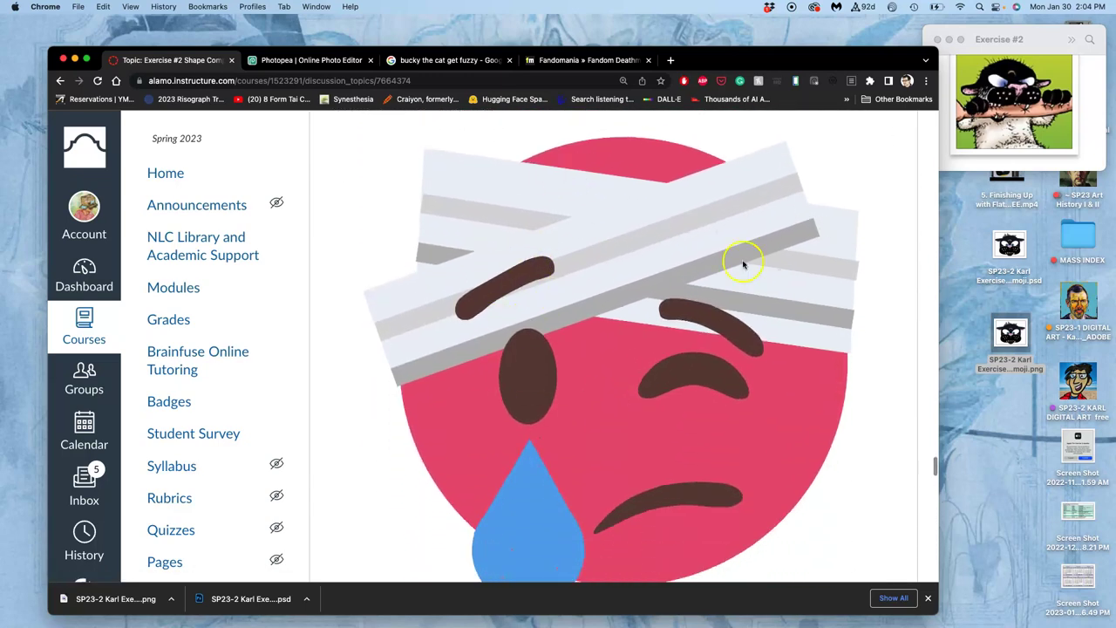
{"action": "scroll", "coordinate": [648, 379], "scroll_direction": "down", "scroll_amount": 10}
{"action": "scroll", "coordinate": [648, 379], "scroll_direction": "down", "scroll_amount": 8}
{"action": "scroll", "coordinate": [686, 368], "scroll_direction": "down", "scroll_amount": 2}
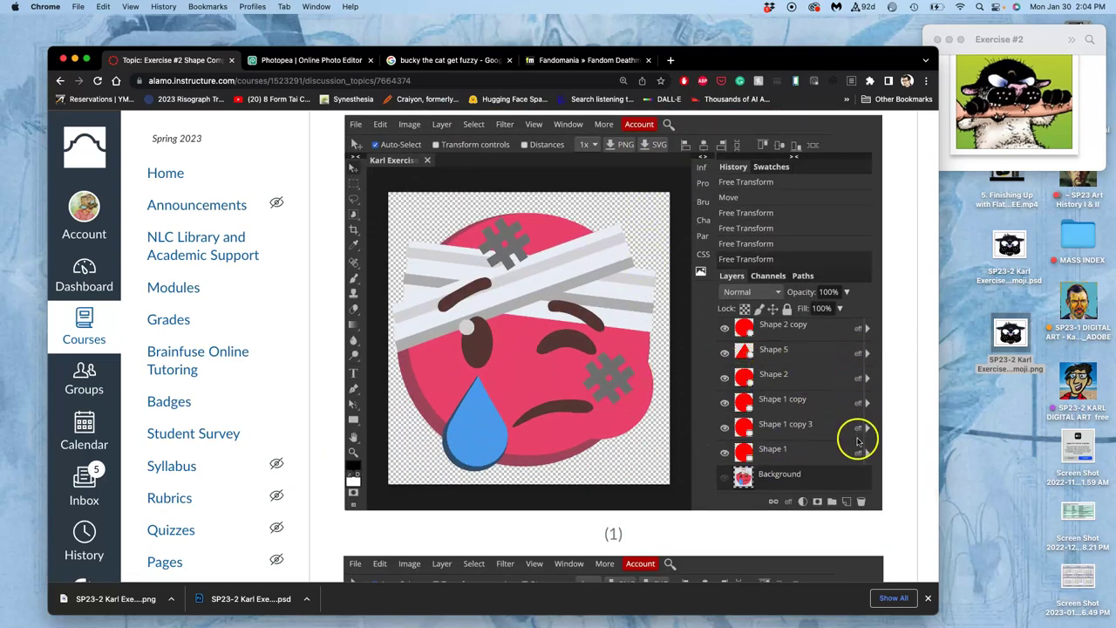
{"action": "scroll", "coordinate": [857, 436], "scroll_direction": "down", "scroll_amount": 5}
{"action": "scroll", "coordinate": [857, 436], "scroll_direction": "down", "scroll_amount": 15}
{"action": "scroll", "coordinate": [776, 318], "scroll_direction": "up", "scroll_amount": 5}
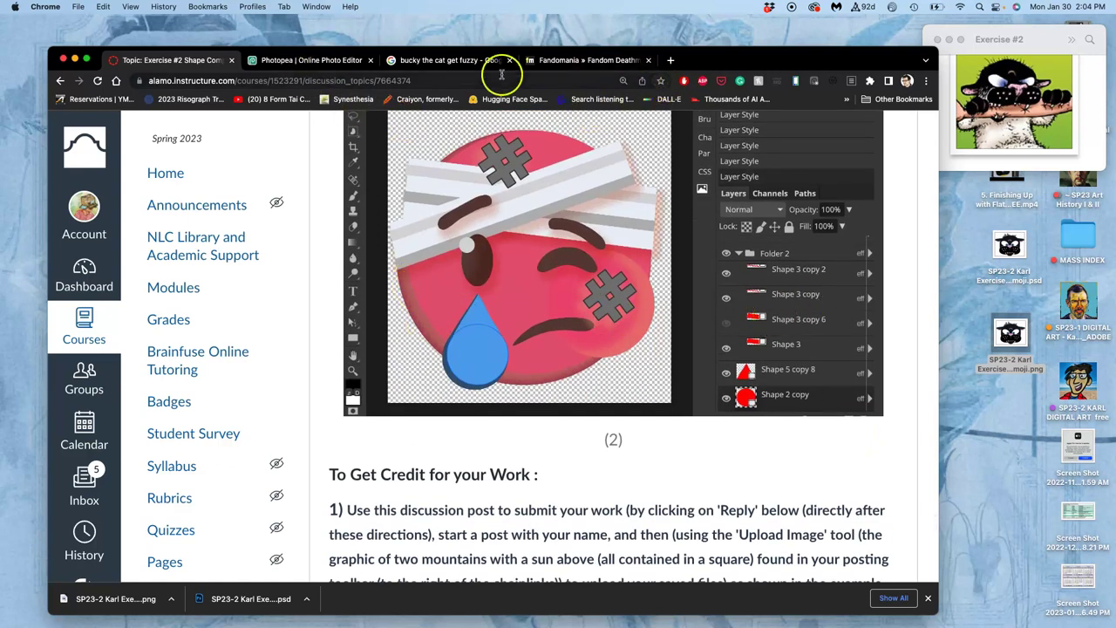
Back in the cat document, open layer style settings for the head shape, Shape 3
{"action": "left_click", "coordinate": [327, 63]}
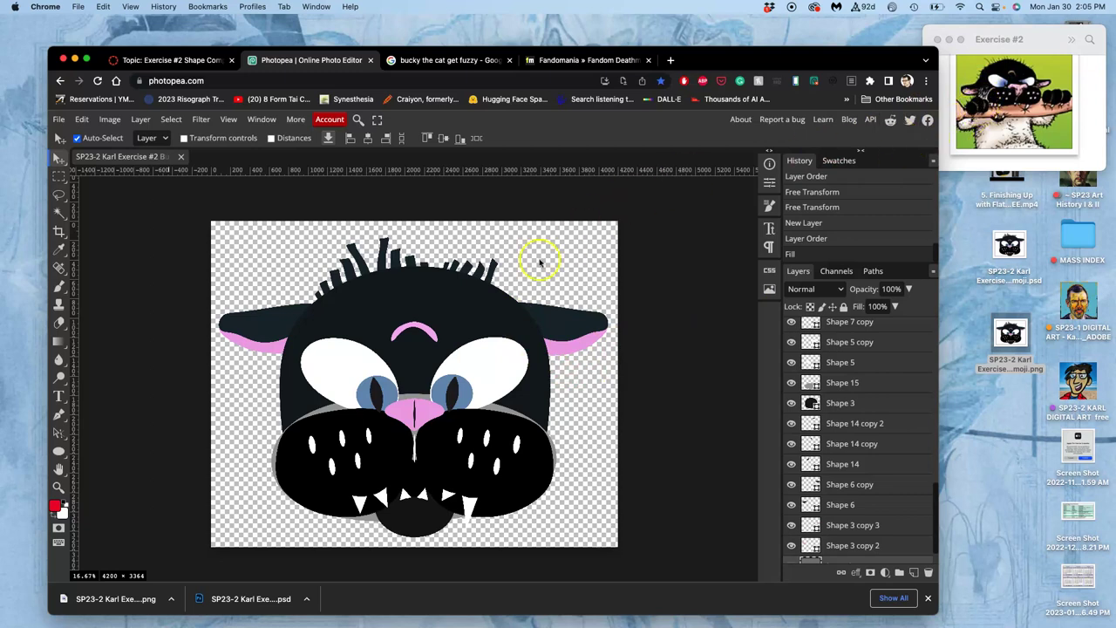
{"action": "left_click", "coordinate": [477, 316]}
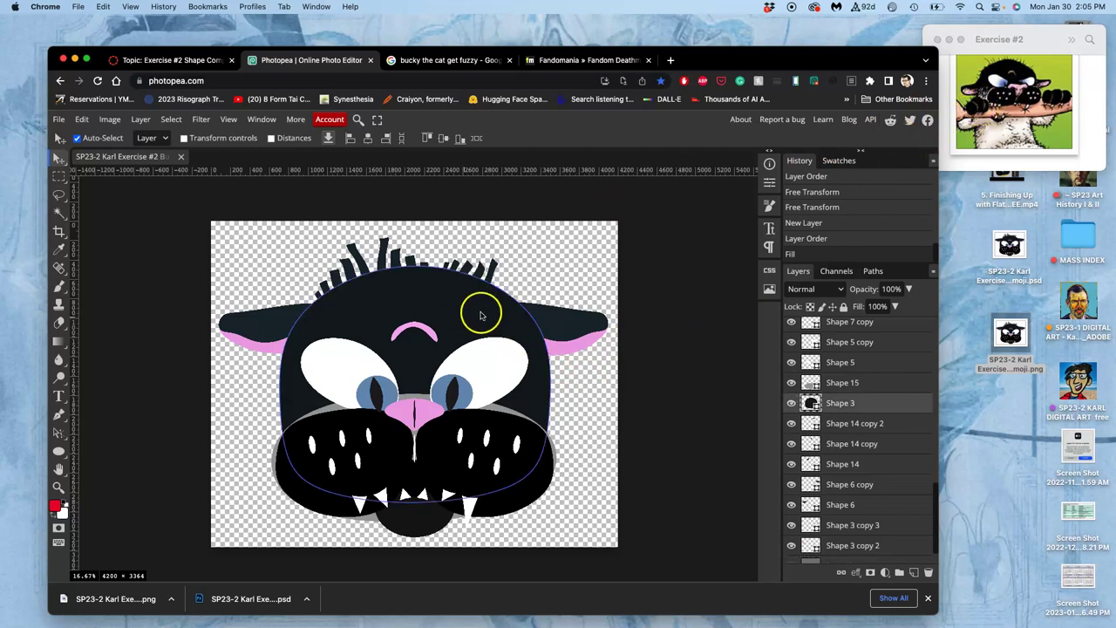
{"action": "double_click", "coordinate": [904, 403]}
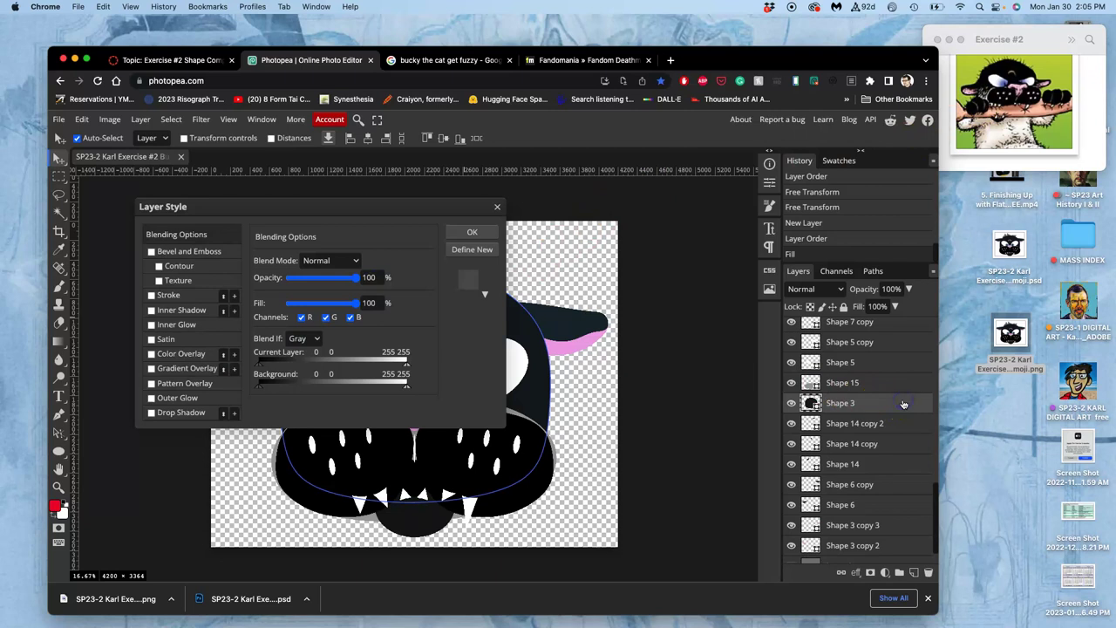
{"action": "mouse_move", "coordinate": [294, 204]}
{"action": "left_mouse_down"}
{"action": "mouse_move", "coordinate": [523, 154]}
{"action": "mouse_move", "coordinate": [743, 137]}
{"action": "left_mouse_up"}
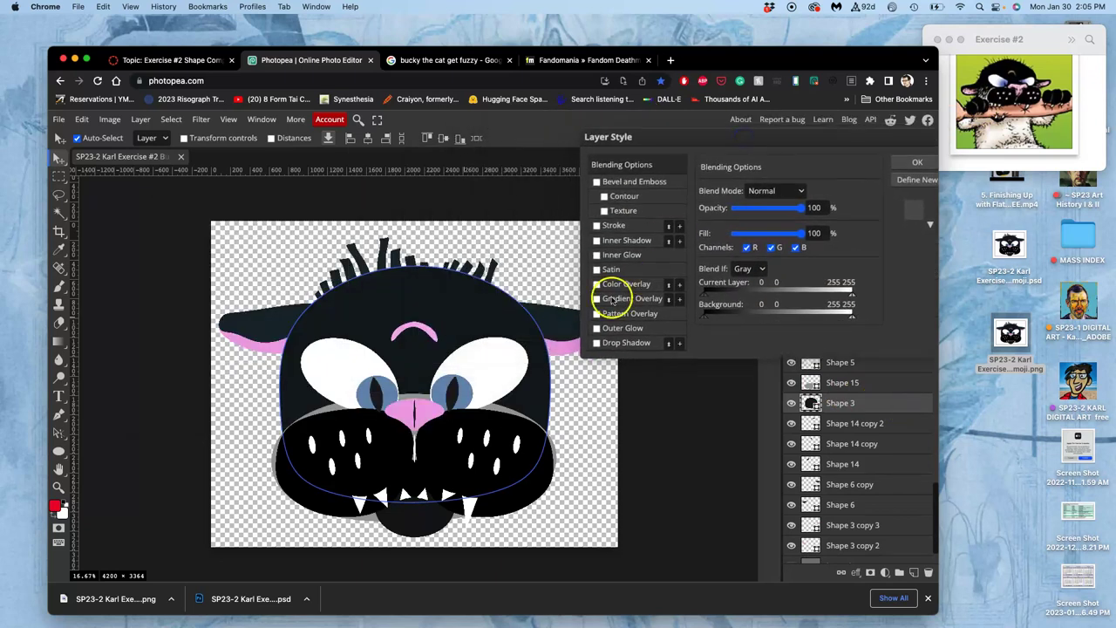
Give the head a black-to-light-grey gradient overlay at a -89° angle
{"action": "left_click", "coordinate": [619, 299]}
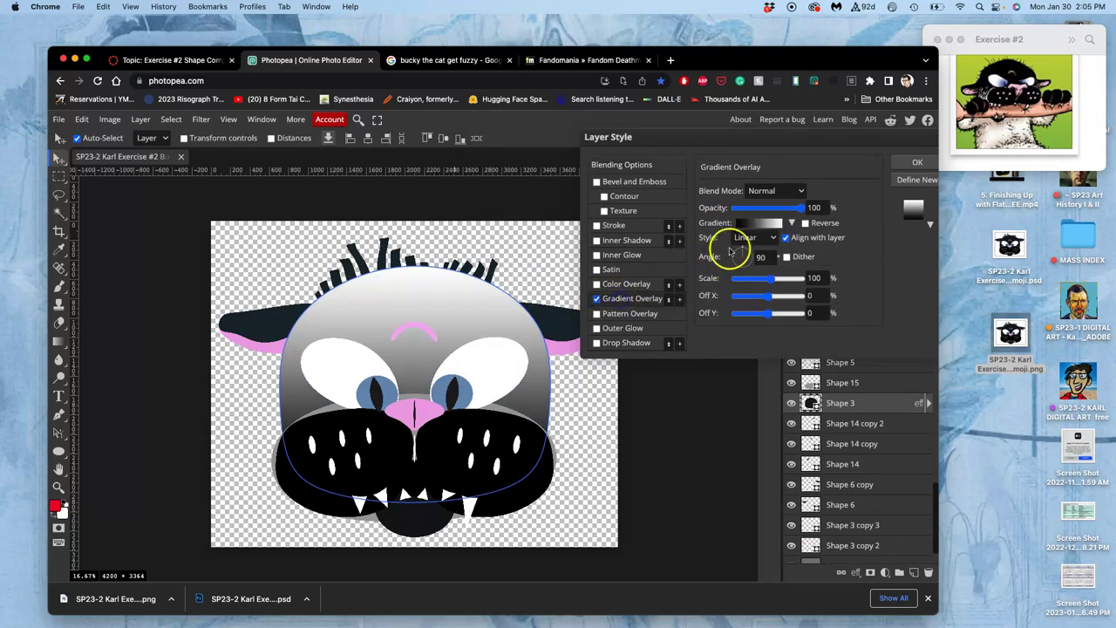
{"action": "left_click", "coordinate": [753, 224]}
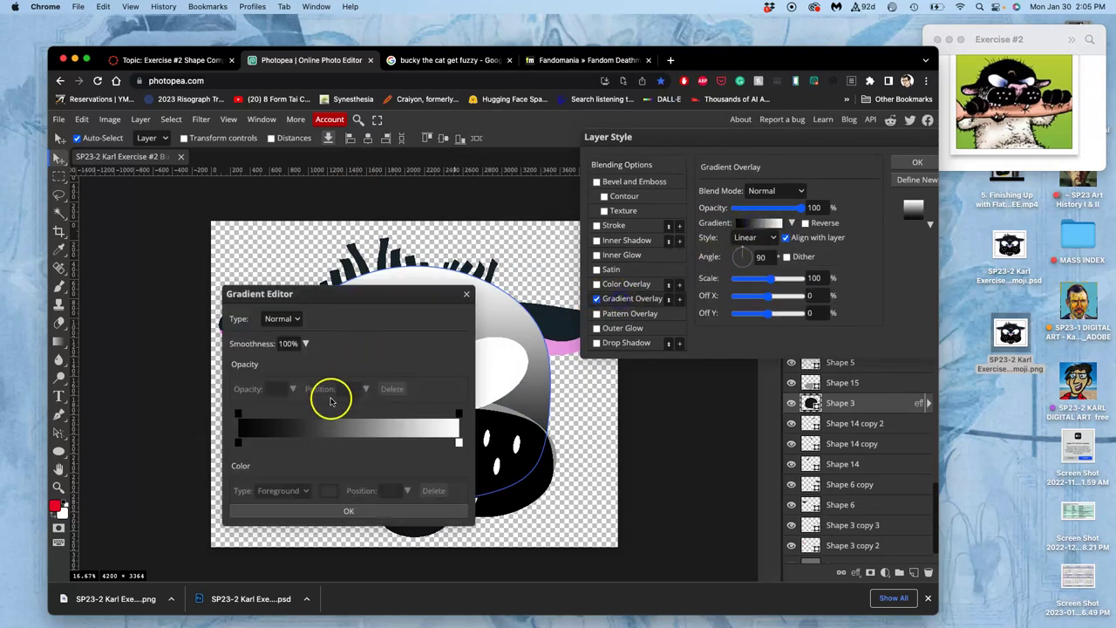
{"action": "left_click", "coordinate": [467, 298]}
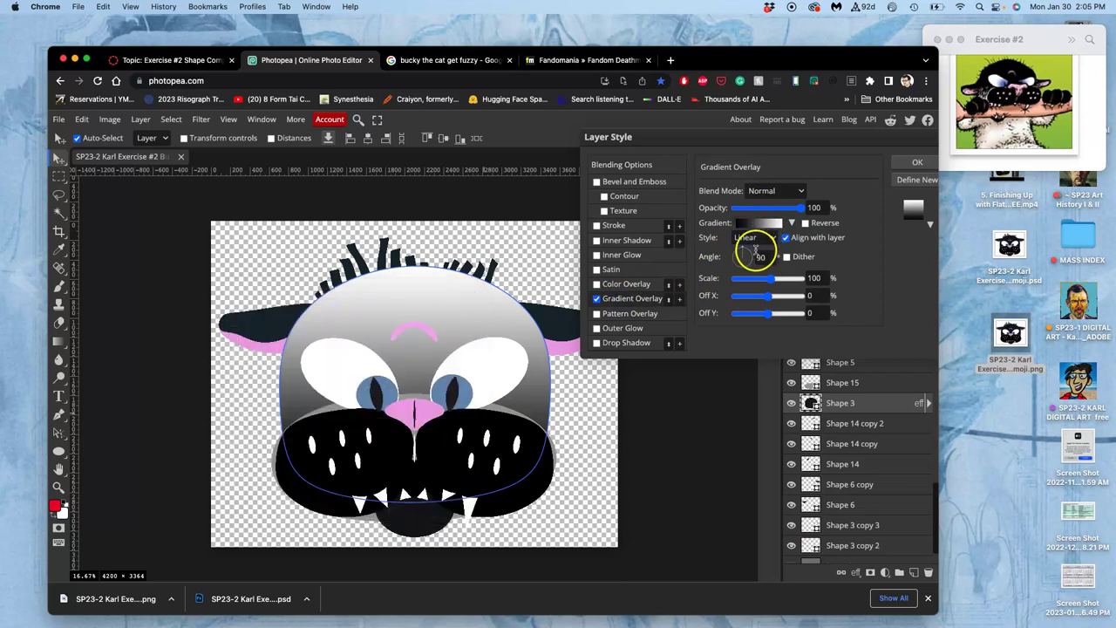
{"action": "left_click_drag", "start_coordinate": [754, 252], "coordinate": [742, 277]}
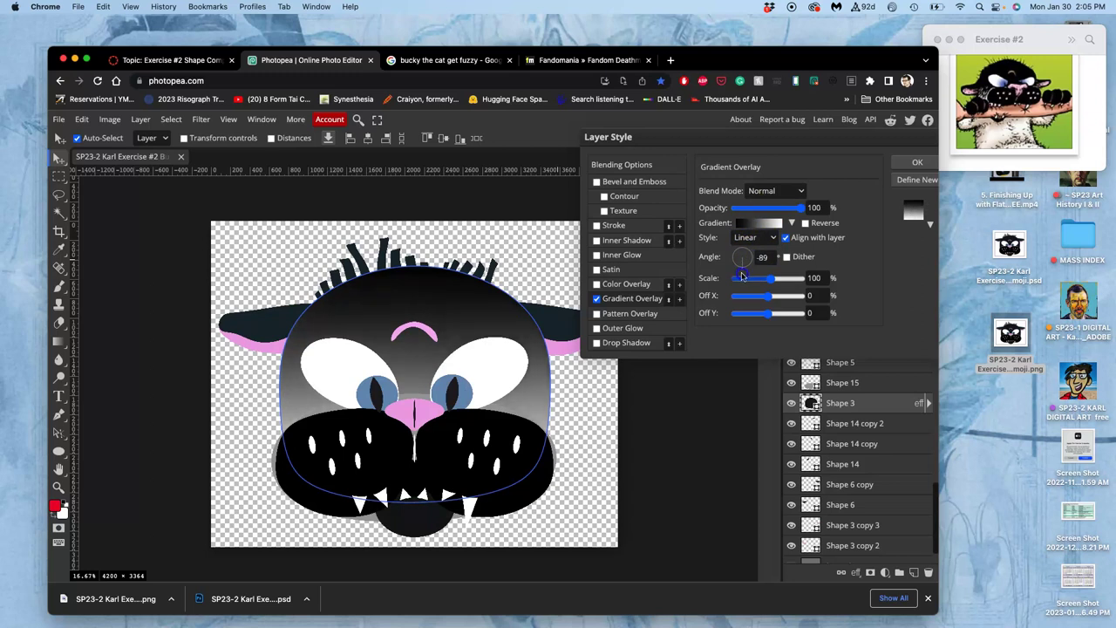
{"action": "left_click", "coordinate": [806, 224]}
{"action": "left_click", "coordinate": [806, 223]}
{"action": "left_click", "coordinate": [917, 162]}
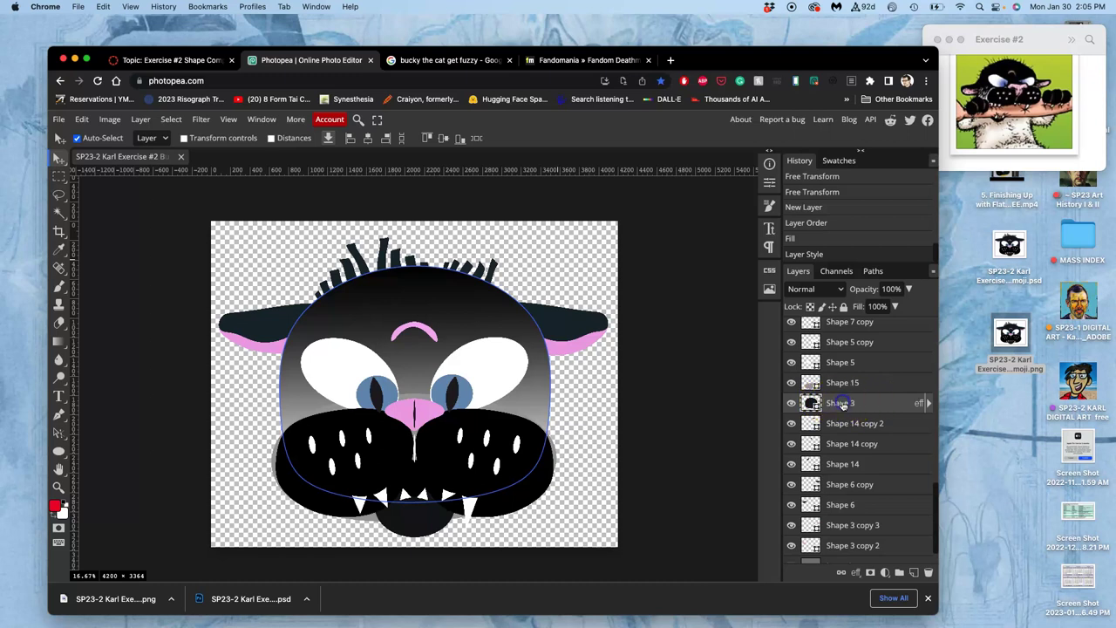
{"action": "left_click", "coordinate": [890, 402]}
Enable Bevel and Emboss with Texture on the head, using the grey texture pattern
{"action": "double_click", "coordinate": [898, 403]}
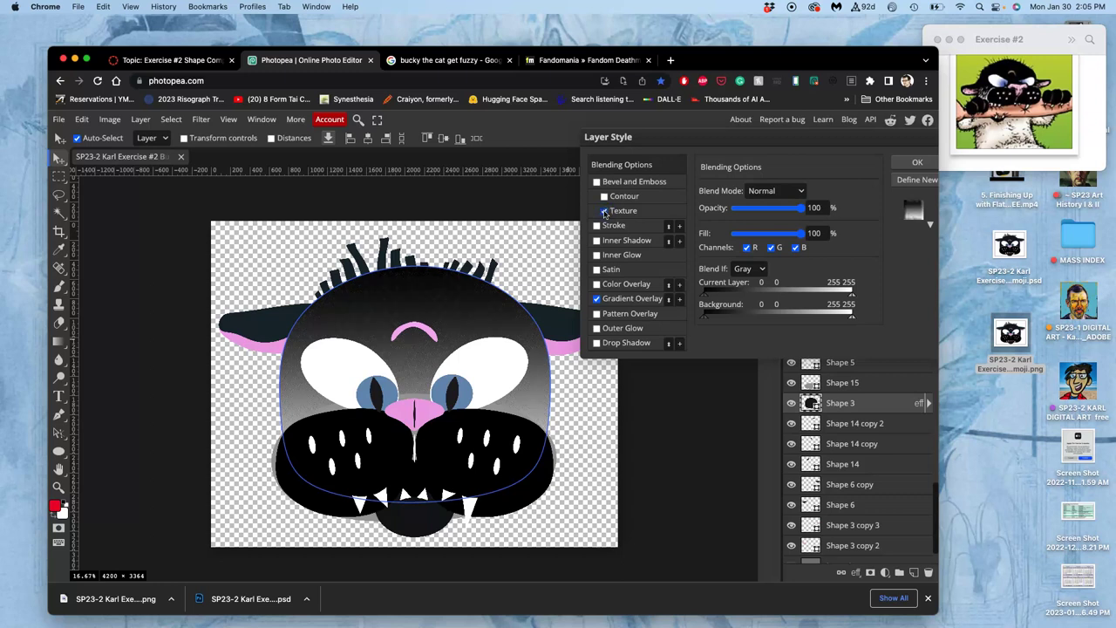
{"action": "left_click", "coordinate": [618, 212]}
{"action": "left_click", "coordinate": [640, 212]}
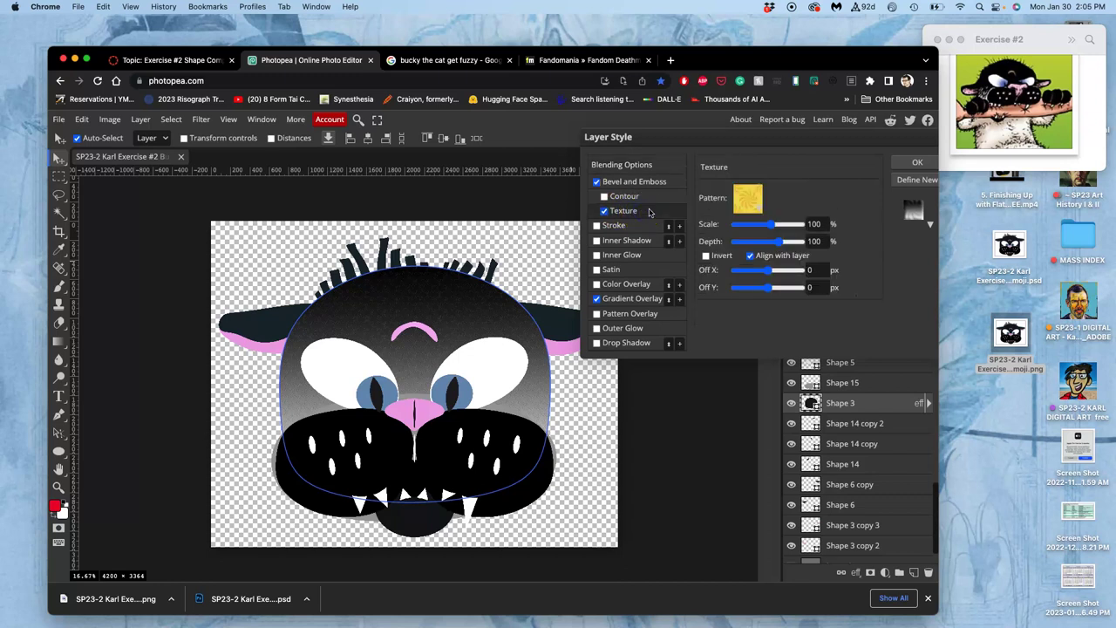
{"action": "left_click", "coordinate": [755, 205]}
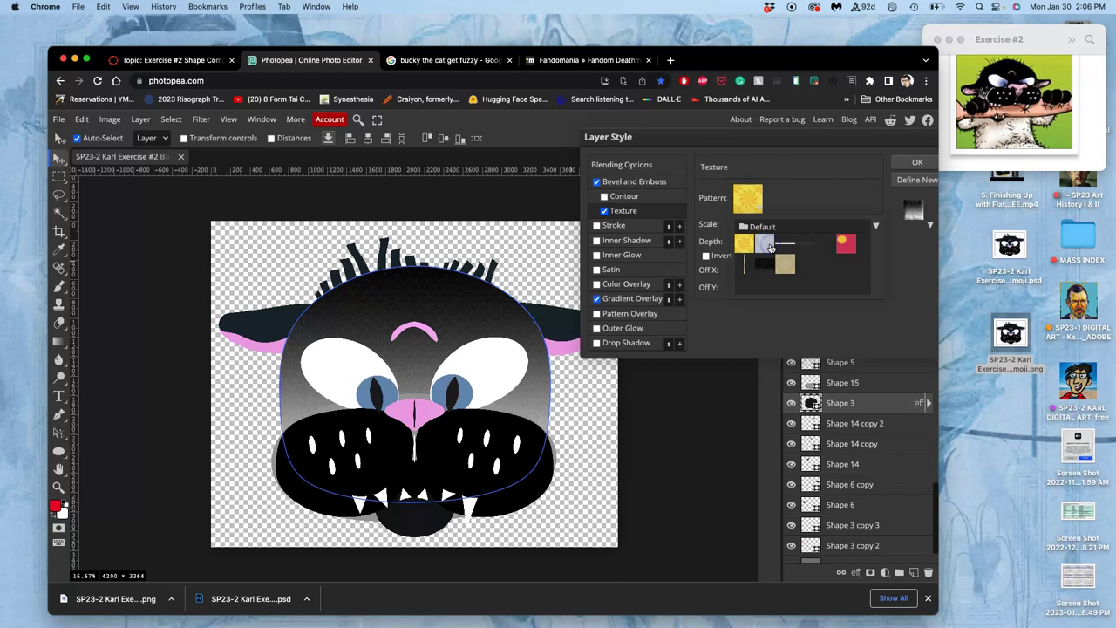
{"action": "left_click", "coordinate": [769, 247]}
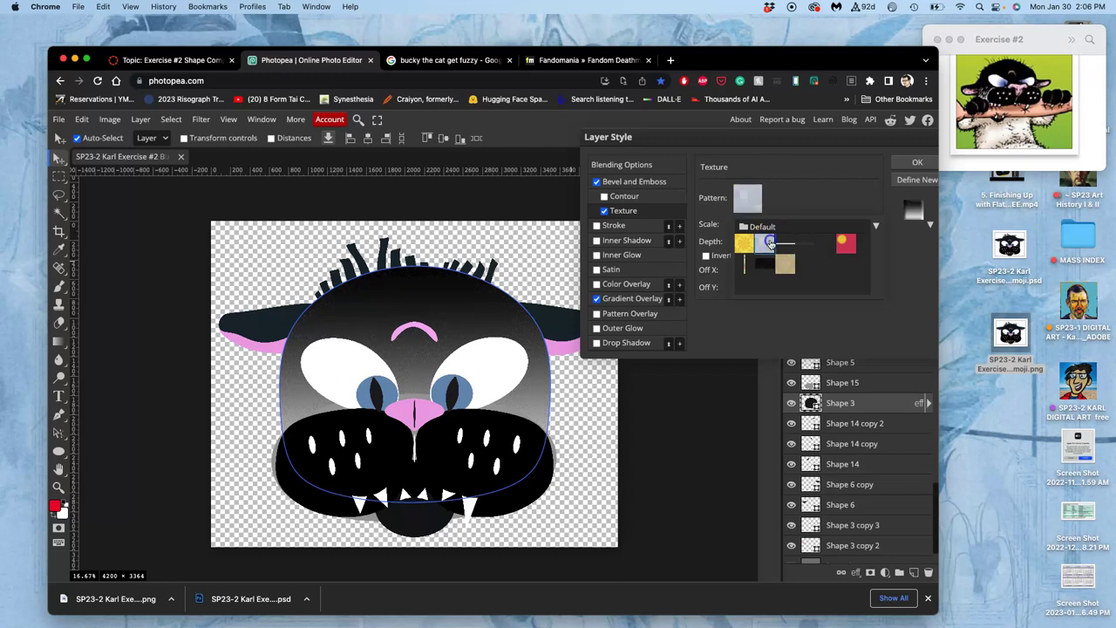
{"action": "left_click", "coordinate": [791, 195]}
Tune the bevel texture's scale, offset and depth, then apply the head styles
{"action": "left_click_drag", "start_coordinate": [771, 224], "coordinate": [752, 227]}
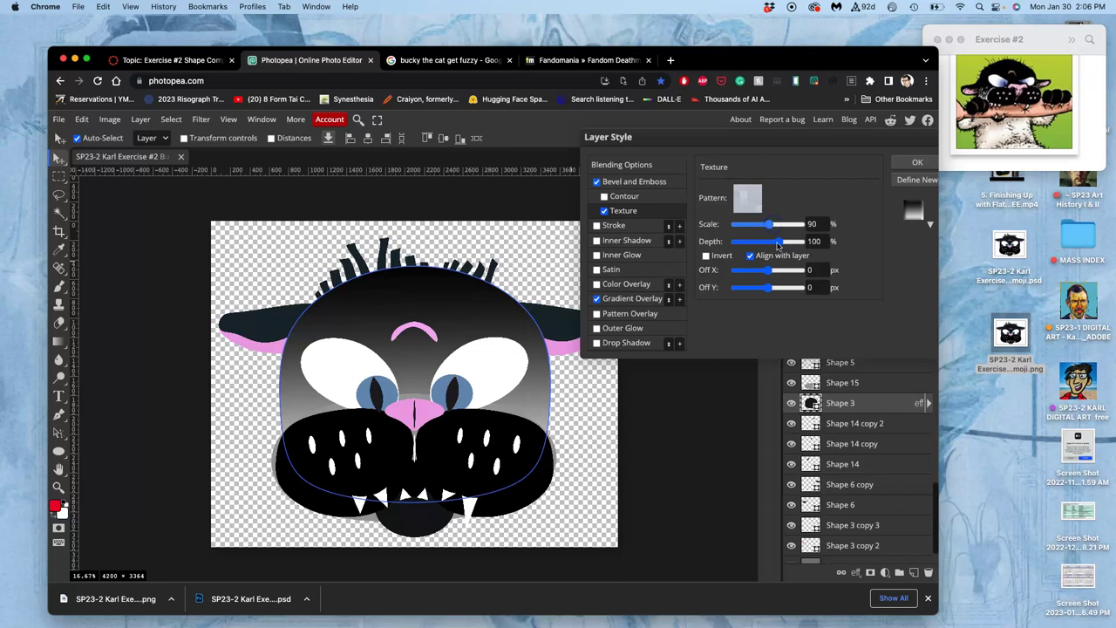
{"action": "left_click_drag", "start_coordinate": [746, 277], "coordinate": [765, 275]}
{"action": "left_click_drag", "start_coordinate": [791, 293], "coordinate": [800, 290]}
{"action": "left_click_drag", "start_coordinate": [777, 245], "coordinate": [792, 271]}
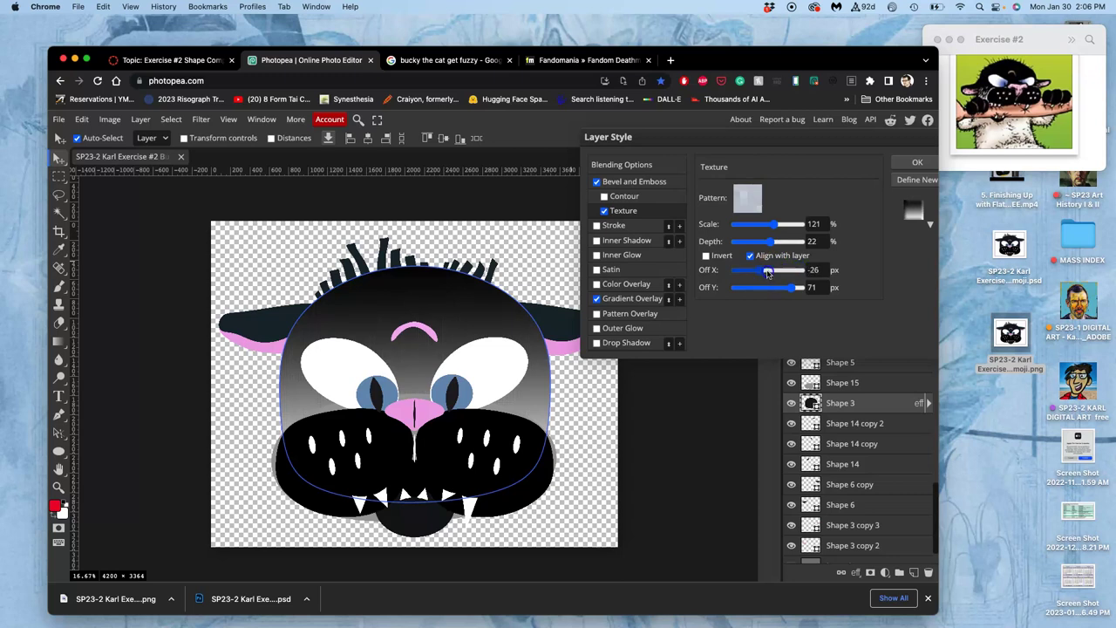
{"action": "left_click_drag", "start_coordinate": [768, 274], "coordinate": [790, 271]}
{"action": "left_click", "coordinate": [783, 226]}
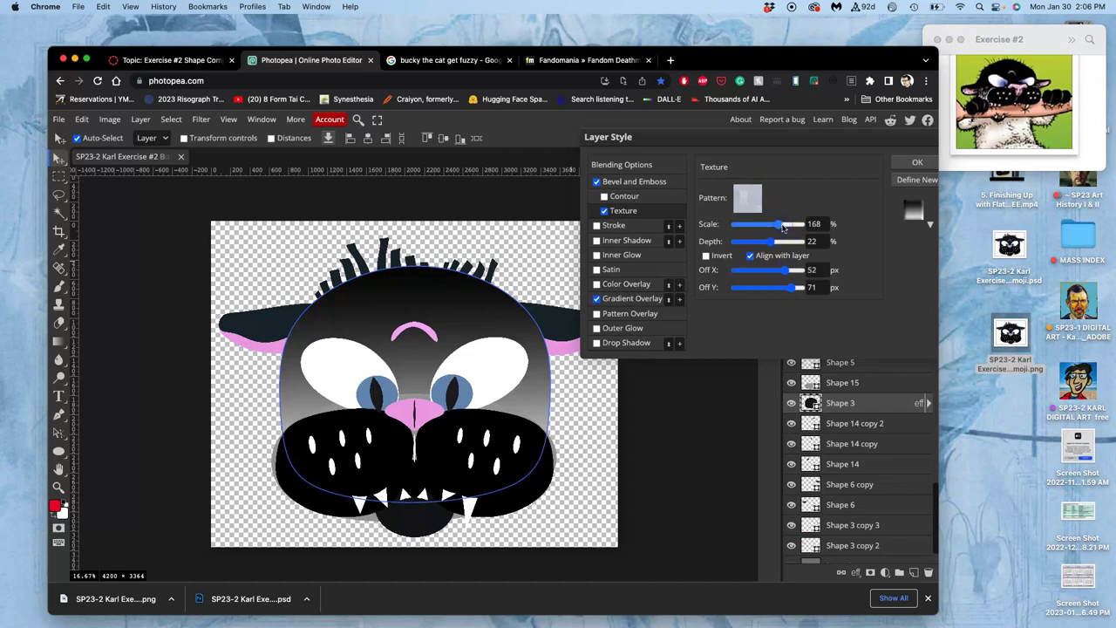
{"action": "left_click", "coordinate": [907, 164]}
{"action": "left_click", "coordinate": [907, 164]}
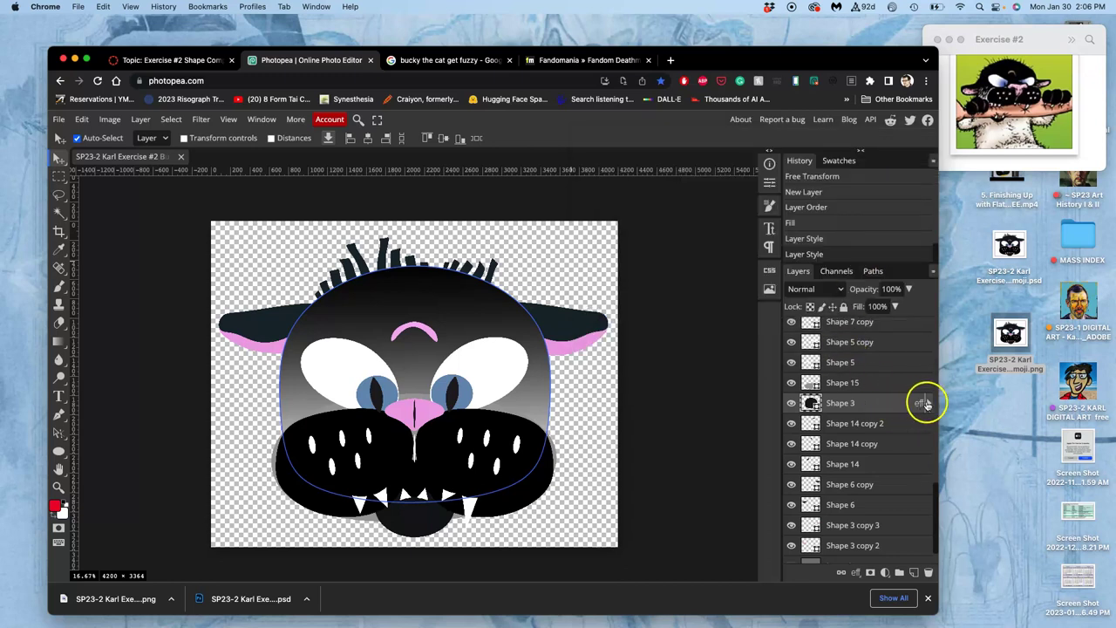
{"action": "left_click", "coordinate": [926, 404]}
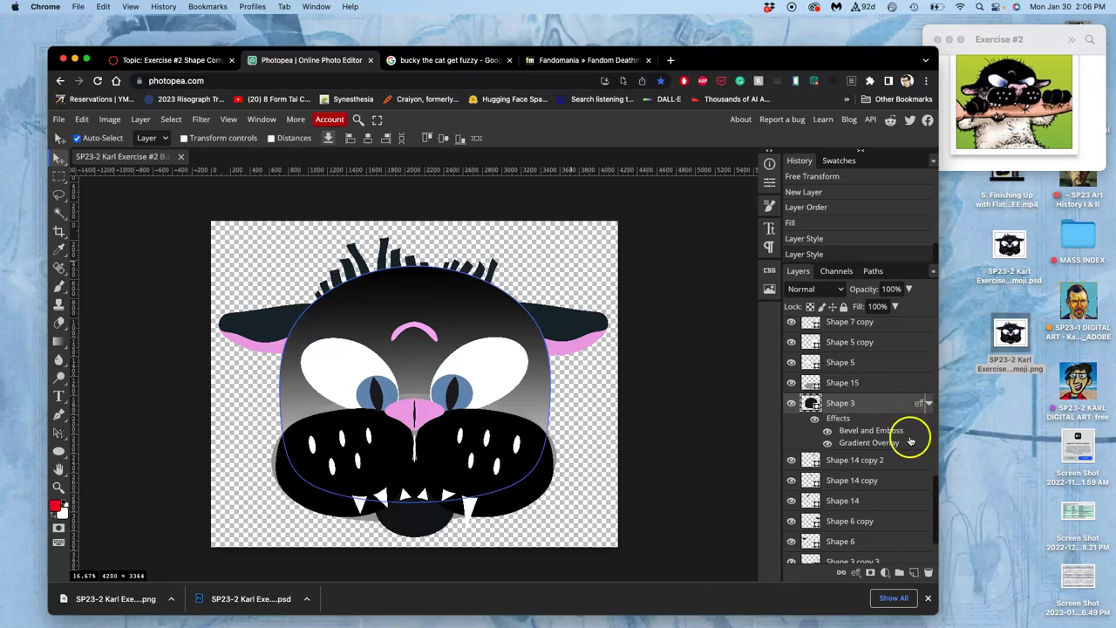
{"action": "scroll", "coordinate": [473, 360], "scroll_direction": "up", "scroll_amount": 1}
{"action": "scroll", "coordinate": [473, 359], "scroll_direction": "up", "scroll_amount": 3}
{"action": "scroll", "coordinate": [473, 359], "scroll_direction": "up", "scroll_amount": 3}
{"action": "scroll", "coordinate": [472, 360], "scroll_direction": "up", "scroll_amount": 2}
{"action": "scroll", "coordinate": [473, 360], "scroll_direction": "left", "scroll_amount": 5}
{"action": "scroll", "coordinate": [473, 360], "scroll_direction": "left", "scroll_amount": 3}
{"action": "scroll", "coordinate": [473, 359], "scroll_direction": "left", "scroll_amount": 5}
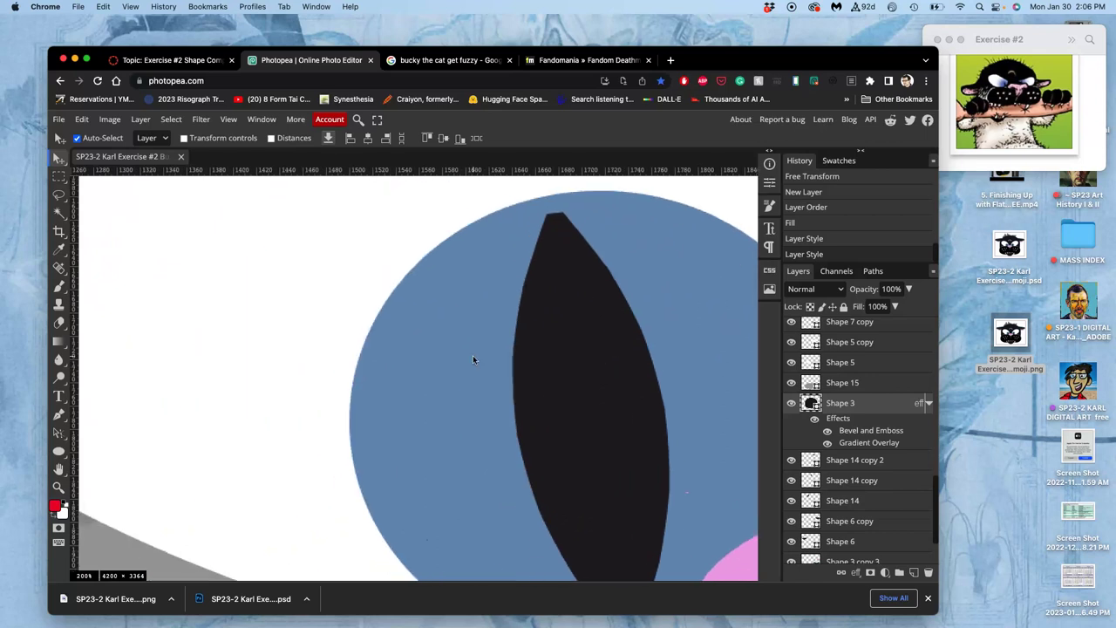
{"action": "scroll", "coordinate": [472, 359], "scroll_direction": "left", "scroll_amount": 5}
{"action": "scroll", "coordinate": [472, 359], "scroll_direction": "left", "scroll_amount": 5}
{"action": "scroll", "coordinate": [473, 359], "scroll_direction": "left", "scroll_amount": 3}
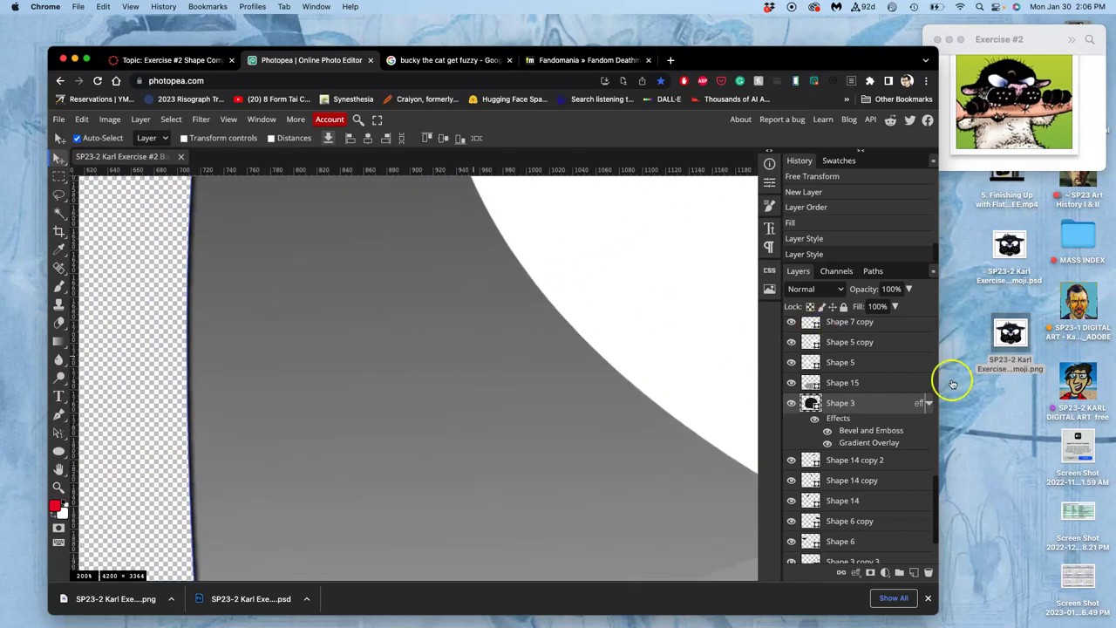
{"action": "left_click", "coordinate": [827, 431]}
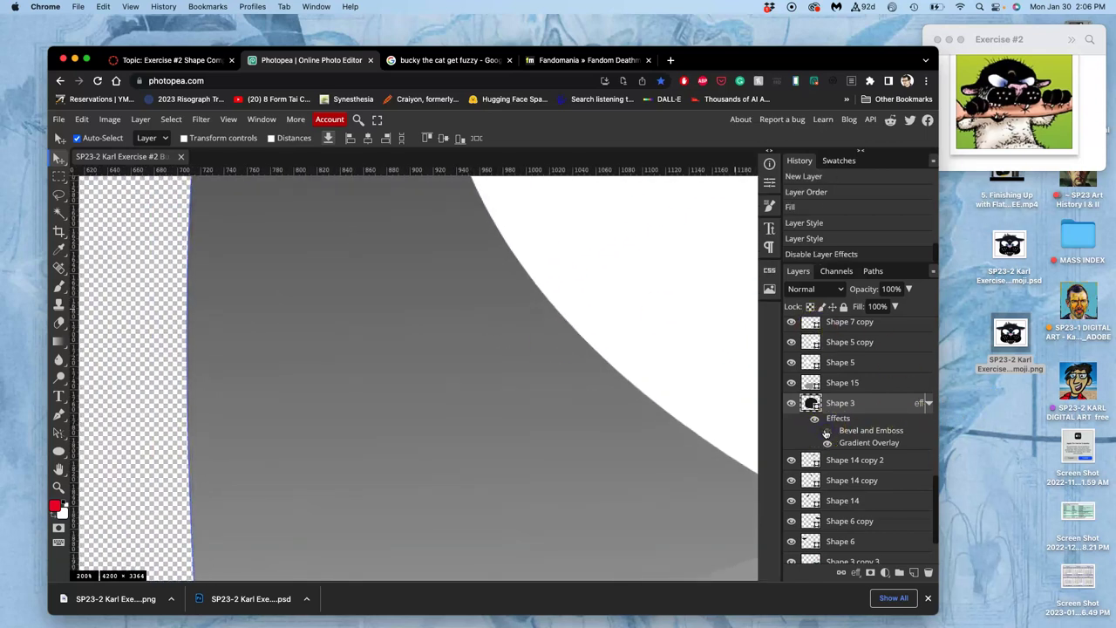
{"action": "left_click", "coordinate": [827, 431]}
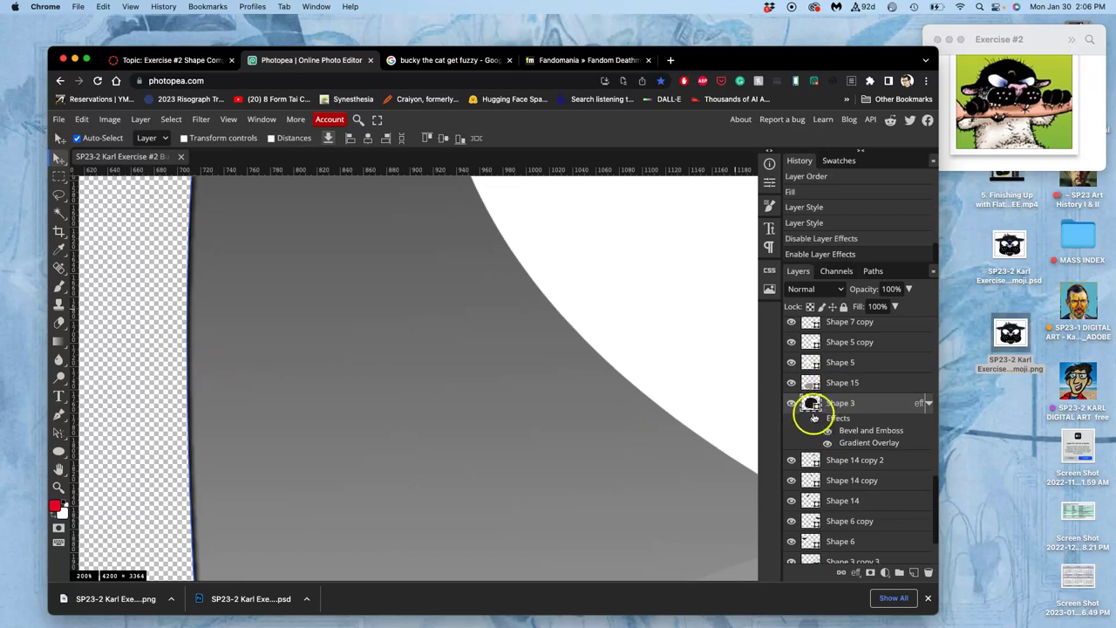
{"action": "left_click", "coordinate": [826, 431]}
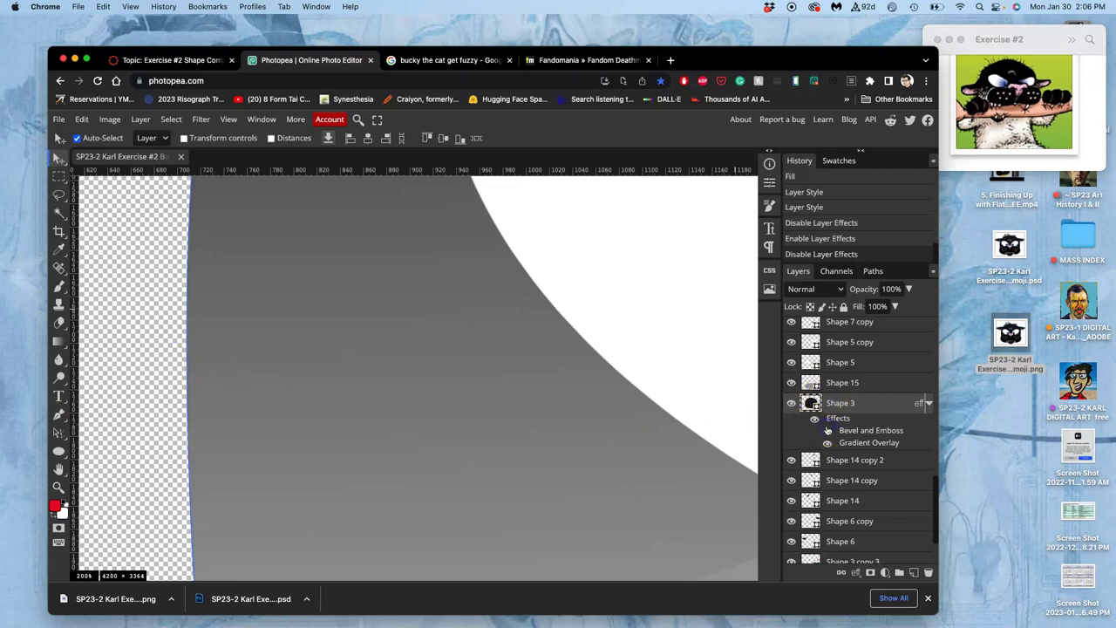
{"action": "left_click", "coordinate": [828, 431]}
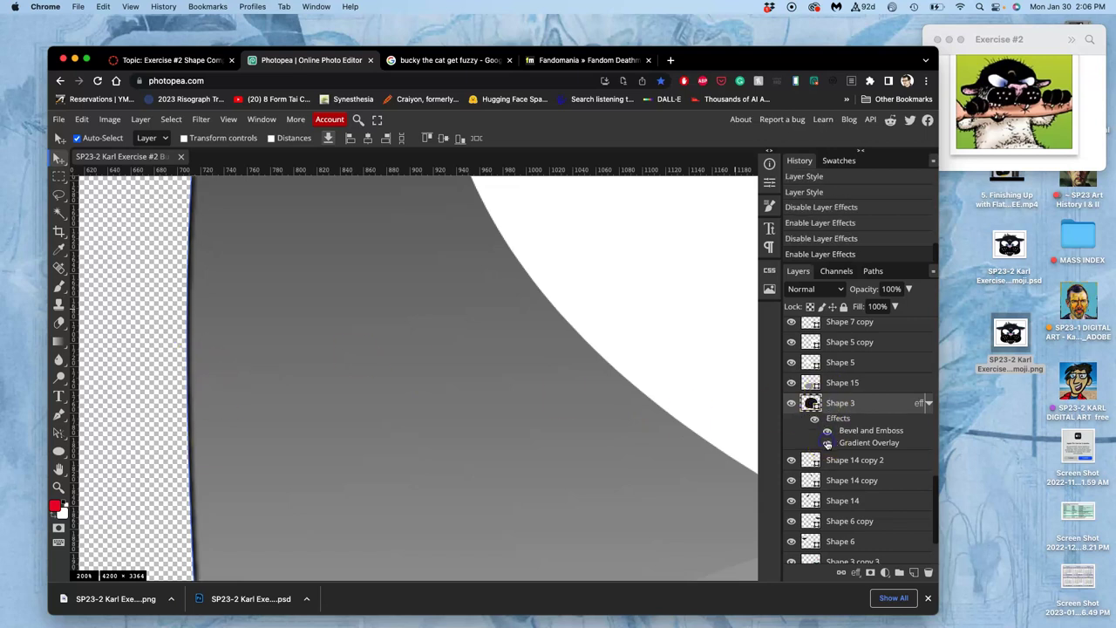
{"action": "left_click", "coordinate": [827, 443]}
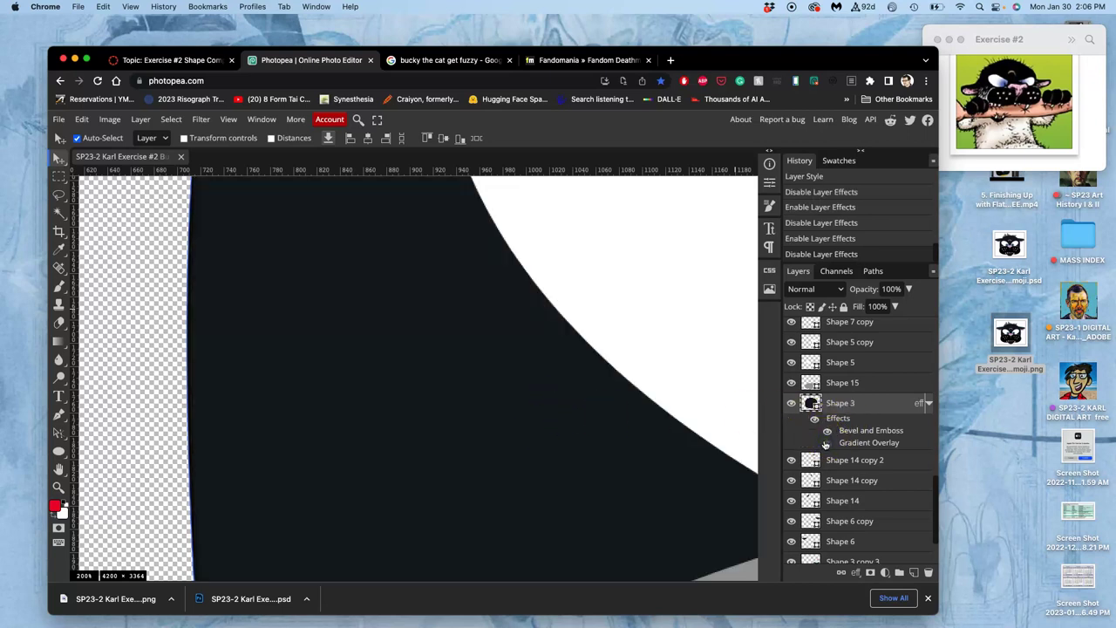
{"action": "left_click", "coordinate": [826, 443]}
{"action": "left_click", "coordinate": [638, 406]}
{"action": "scroll", "coordinate": [637, 408], "scroll_direction": "down", "scroll_amount": 2}
{"action": "scroll", "coordinate": [639, 410], "scroll_direction": "down", "scroll_amount": 3}
{"action": "scroll", "coordinate": [639, 410], "scroll_direction": "right", "scroll_amount": 5}
{"action": "scroll", "coordinate": [639, 411], "scroll_direction": "up", "scroll_amount": 2}
{"action": "scroll", "coordinate": [639, 410], "scroll_direction": "right", "scroll_amount": 2}
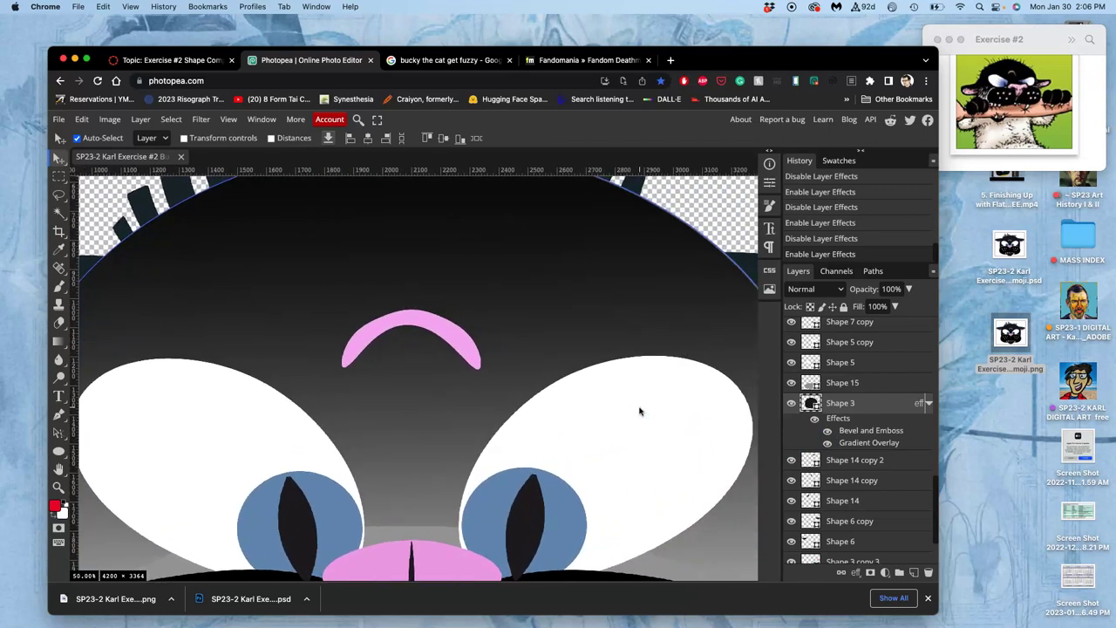
{"action": "scroll", "coordinate": [639, 411], "scroll_direction": "right", "scroll_amount": 3}
{"action": "scroll", "coordinate": [639, 411], "scroll_direction": "down", "scroll_amount": 1}
{"action": "left_click", "coordinate": [672, 443]}
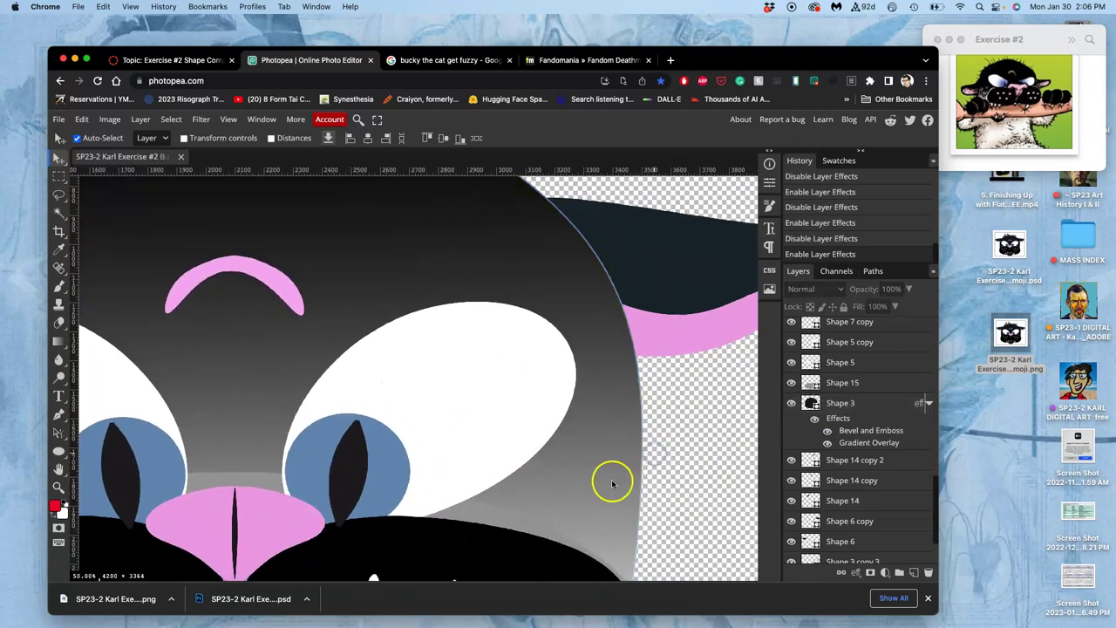
{"action": "scroll", "coordinate": [611, 484], "scroll_direction": "right", "scroll_amount": 1}
{"action": "scroll", "coordinate": [612, 484], "scroll_direction": "up", "scroll_amount": 3}
{"action": "scroll", "coordinate": [611, 484], "scroll_direction": "up", "scroll_amount": 3}
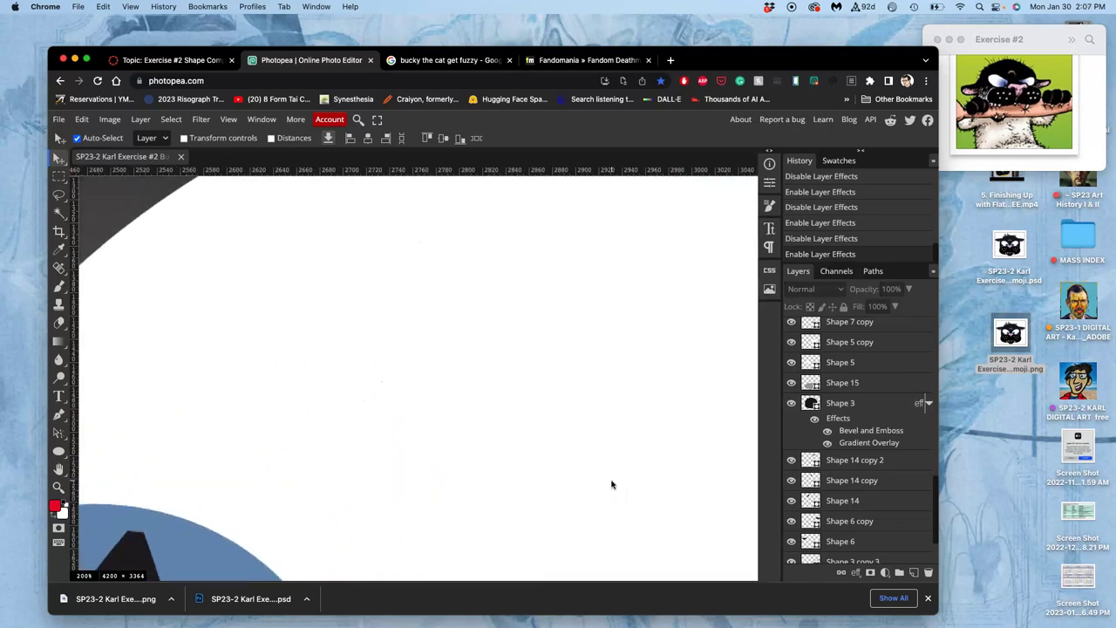
{"action": "scroll", "coordinate": [611, 484], "scroll_direction": "down", "scroll_amount": 2}
{"action": "left_click", "coordinate": [610, 448]}
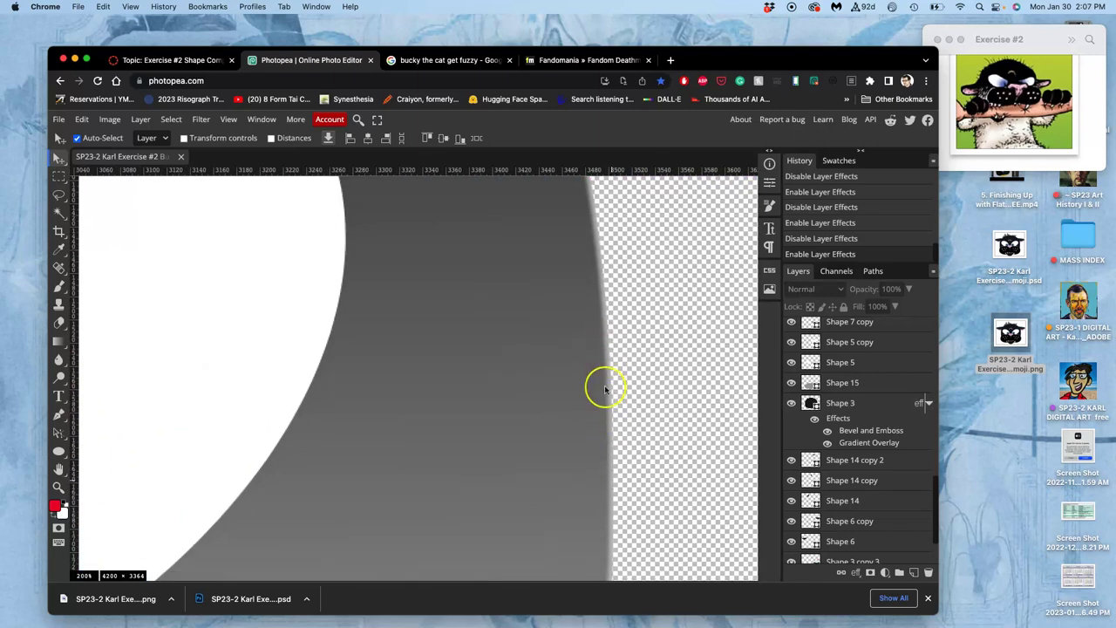
{"action": "scroll", "coordinate": [605, 389], "scroll_direction": "left", "scroll_amount": 5}
{"action": "scroll", "coordinate": [605, 389], "scroll_direction": "left", "scroll_amount": 3}
{"action": "scroll", "coordinate": [605, 390], "scroll_direction": "left", "scroll_amount": 3}
{"action": "scroll", "coordinate": [605, 390], "scroll_direction": "left", "scroll_amount": 3}
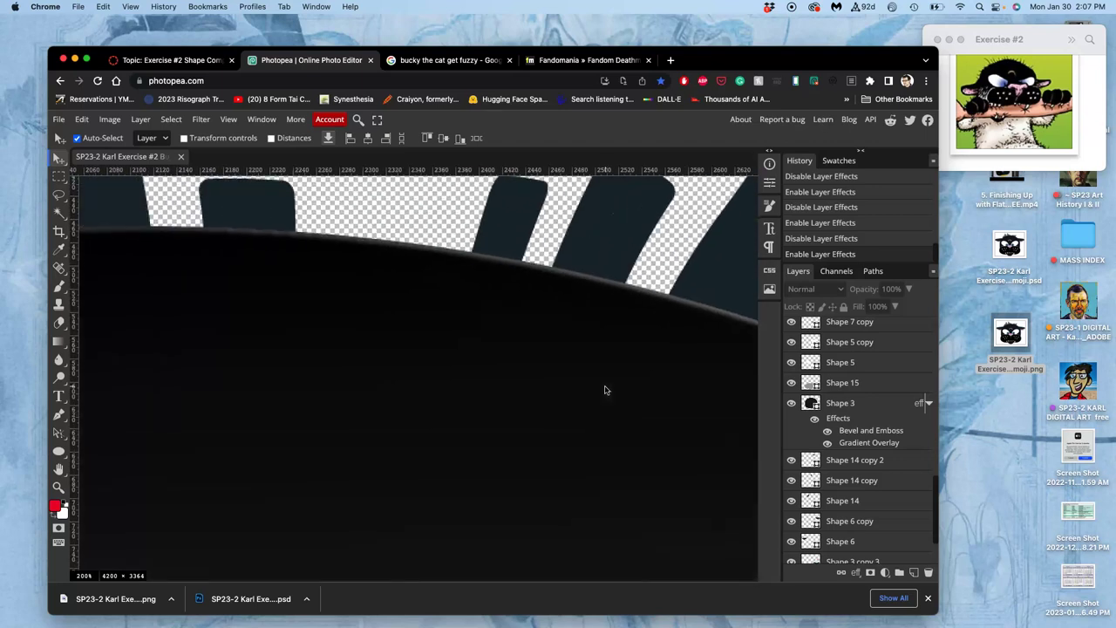
{"action": "scroll", "coordinate": [605, 390], "scroll_direction": "left", "scroll_amount": 3}
{"action": "scroll", "coordinate": [605, 389], "scroll_direction": "left", "scroll_amount": 2}
{"action": "scroll", "coordinate": [605, 390], "scroll_direction": "left", "scroll_amount": 2}
{"action": "scroll", "coordinate": [605, 390], "scroll_direction": "left", "scroll_amount": 2}
{"action": "scroll", "coordinate": [605, 390], "scroll_direction": "left", "scroll_amount": 2}
{"action": "scroll", "coordinate": [605, 390], "scroll_direction": "down", "scroll_amount": 3}
{"action": "scroll", "coordinate": [606, 390], "scroll_direction": "down", "scroll_amount": 2}
{"action": "scroll", "coordinate": [605, 390], "scroll_direction": "down", "scroll_amount": 2}
{"action": "scroll", "coordinate": [605, 389], "scroll_direction": "down", "scroll_amount": 2}
{"action": "scroll", "coordinate": [606, 390], "scroll_direction": "down", "scroll_amount": 3}
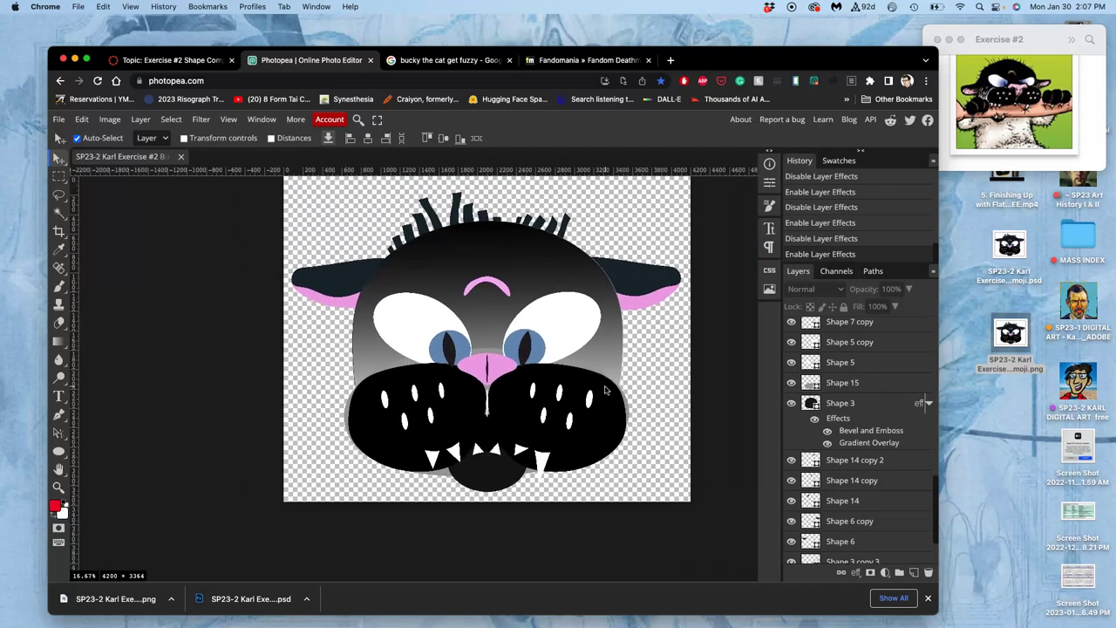
Add a pure white inner glow to the right iris, Shape 7 copy
{"action": "left_click", "coordinate": [539, 345]}
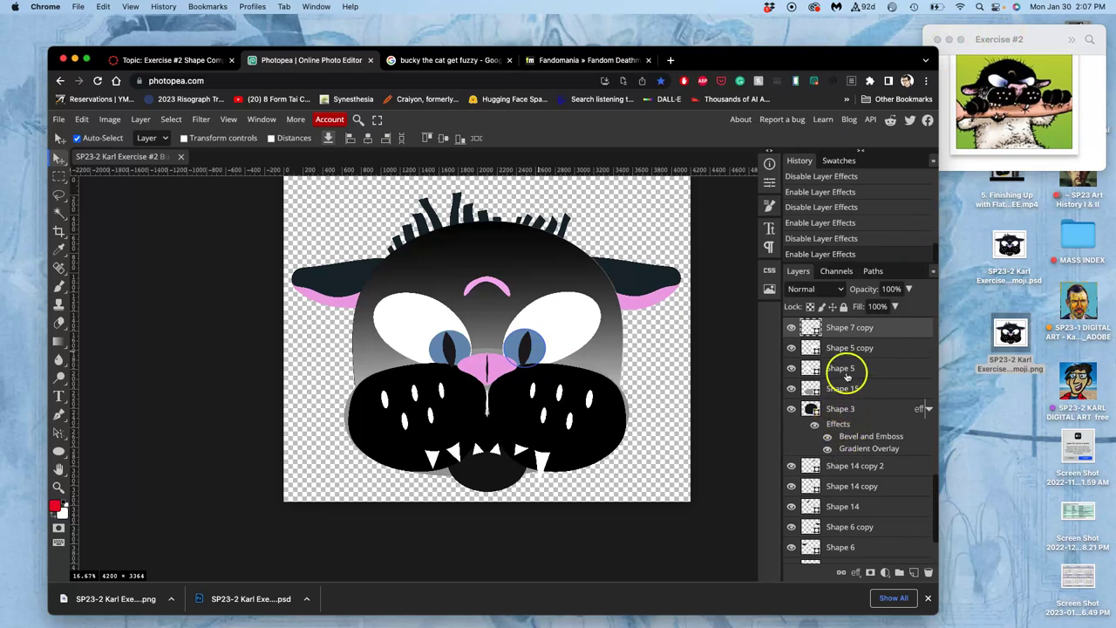
{"action": "double_click", "coordinate": [890, 337]}
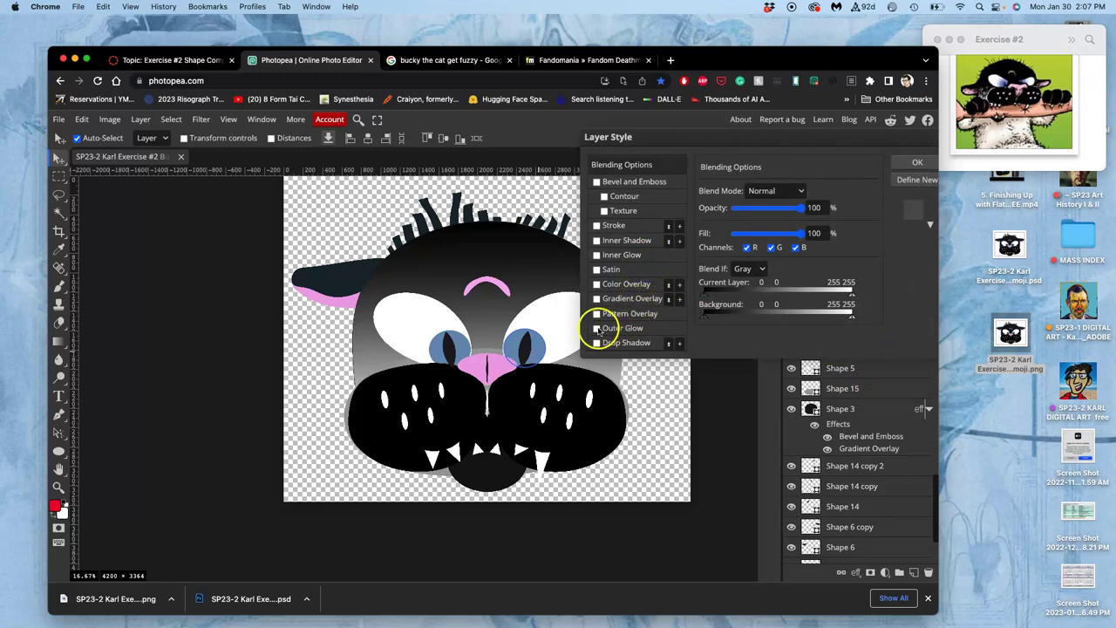
{"action": "left_click", "coordinate": [620, 255]}
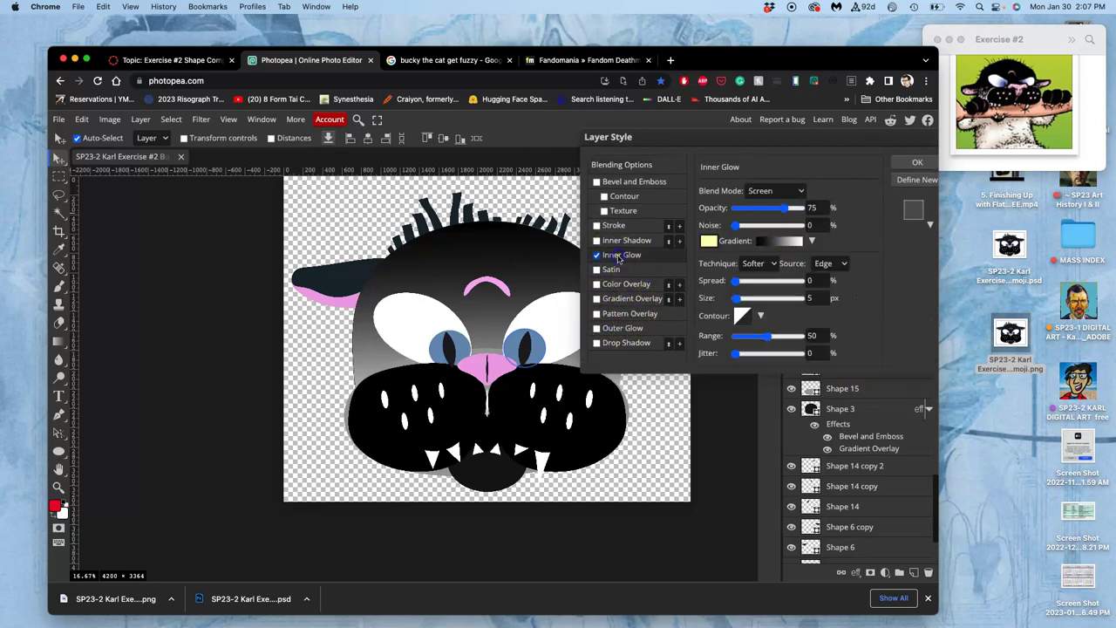
{"action": "left_click", "coordinate": [708, 241]}
{"action": "left_click_drag", "start_coordinate": [175, 246], "coordinate": [141, 223]}
{"action": "left_click", "coordinate": [380, 233]}
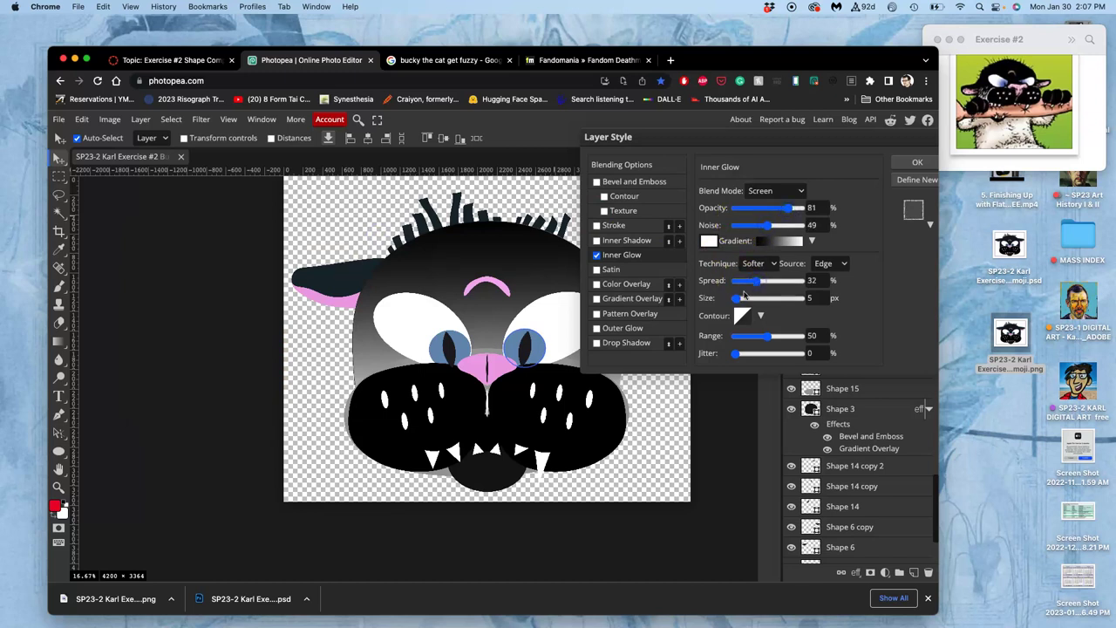
Enlarge the iris glow inward, add slight jitter, and apply it
{"action": "left_click_drag", "start_coordinate": [736, 301], "coordinate": [772, 300]}
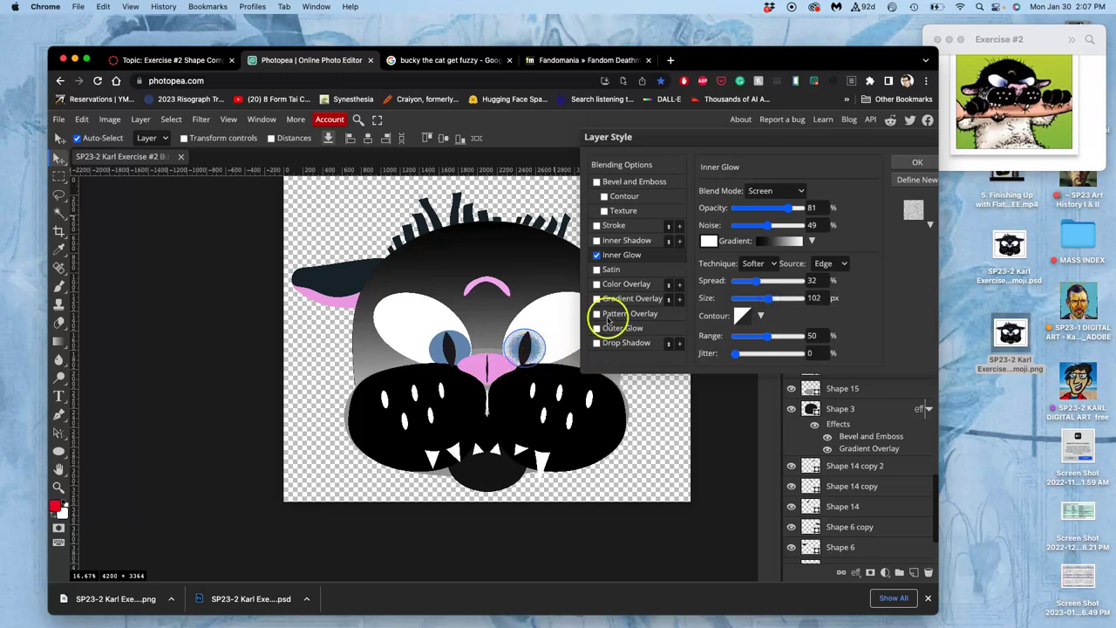
{"action": "mouse_move", "coordinate": [735, 353]}
{"action": "left_mouse_down"}
{"action": "mouse_move", "coordinate": [764, 353]}
{"action": "mouse_move", "coordinate": [747, 338]}
{"action": "left_mouse_up"}
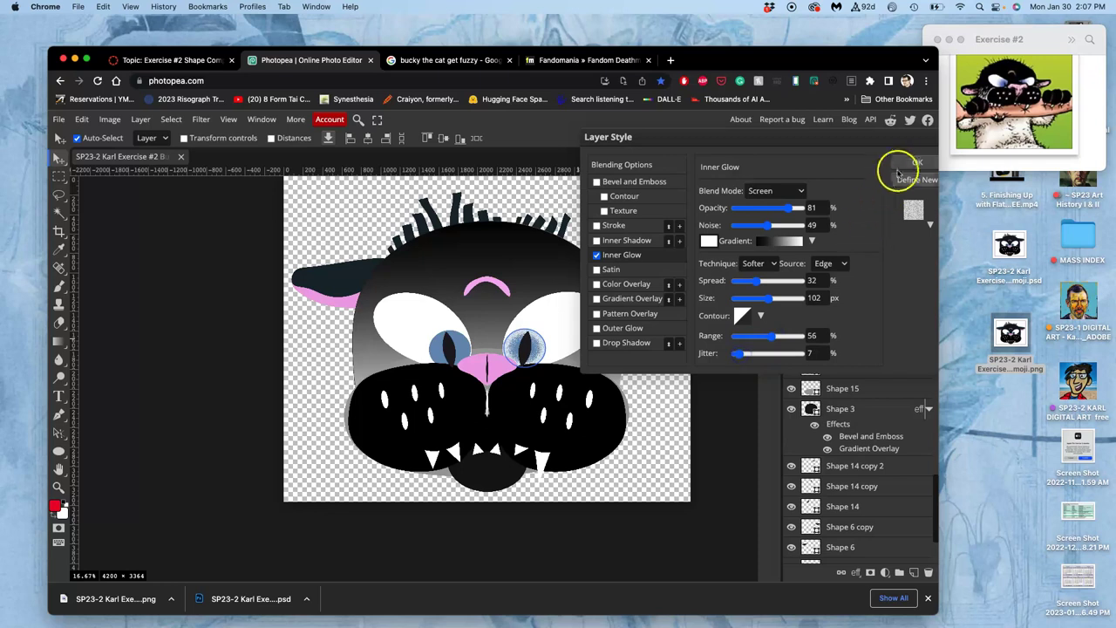
{"action": "left_click", "coordinate": [907, 166]}
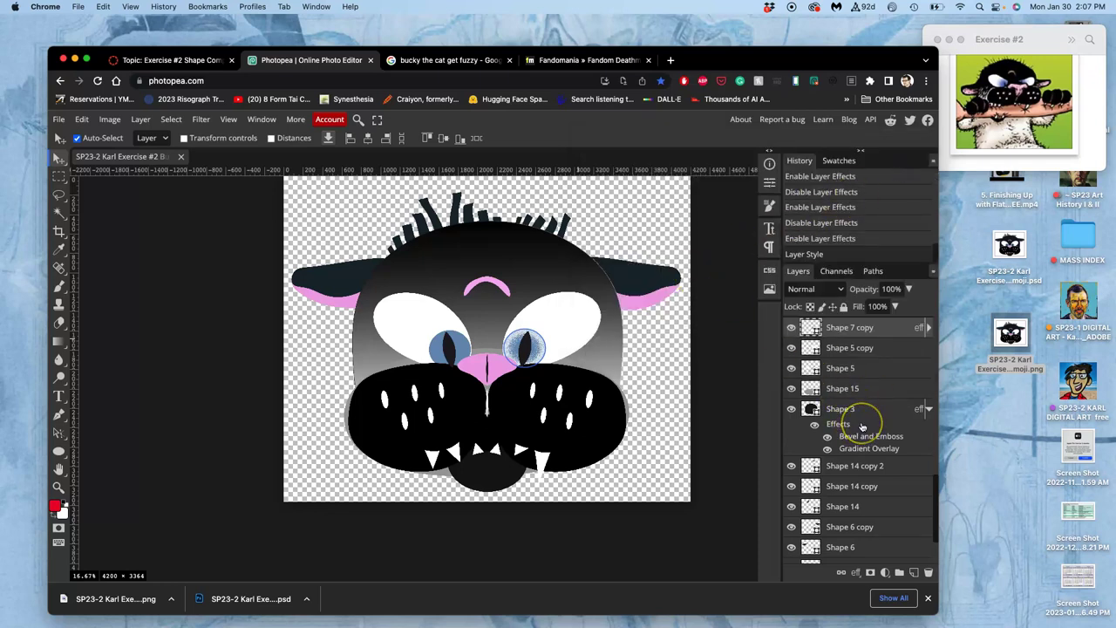
{"action": "left_click", "coordinate": [928, 328]}
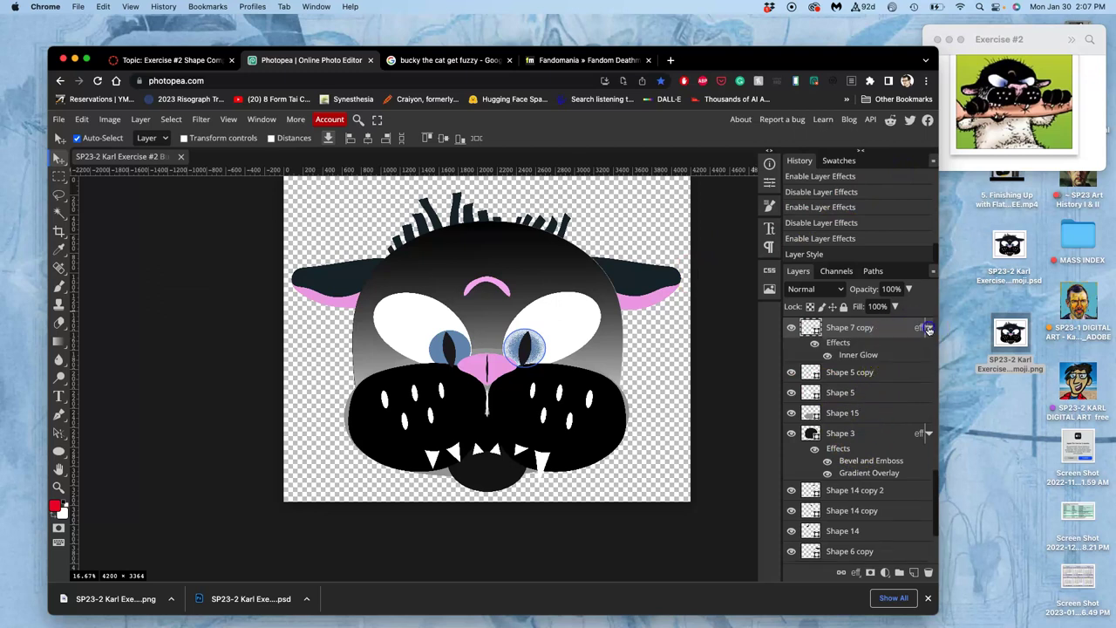
{"action": "left_click", "coordinate": [791, 372]}
Copy the right iris's inner glow layer style
{"action": "scroll", "coordinate": [791, 372], "scroll_direction": "up", "scroll_amount": 3}
{"action": "left_click", "coordinate": [791, 355]}
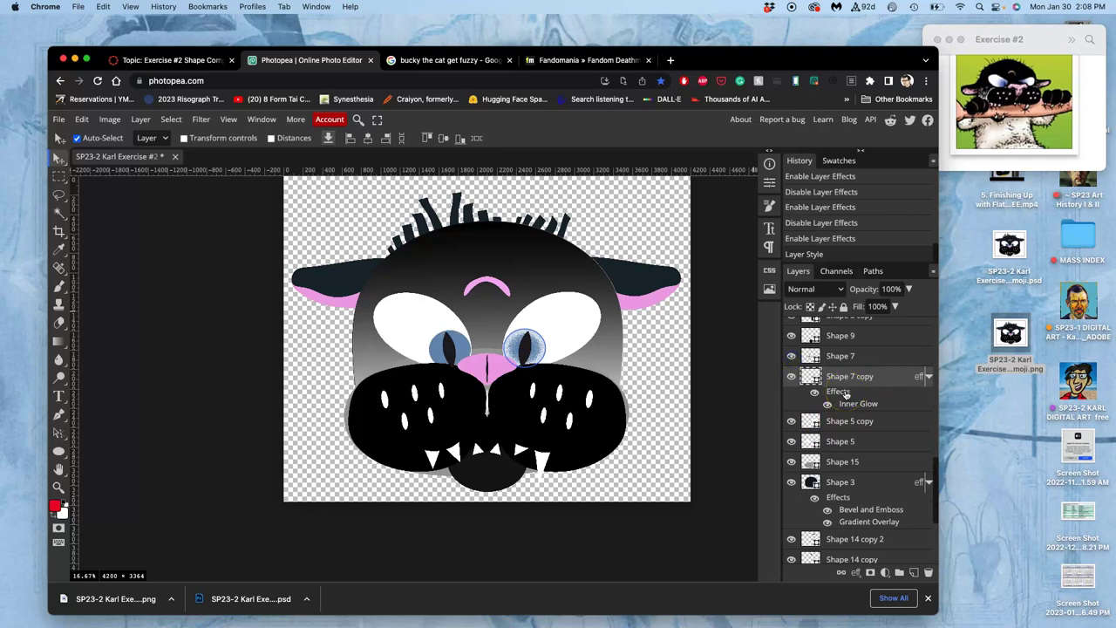
{"action": "right_click", "coordinate": [845, 394]}
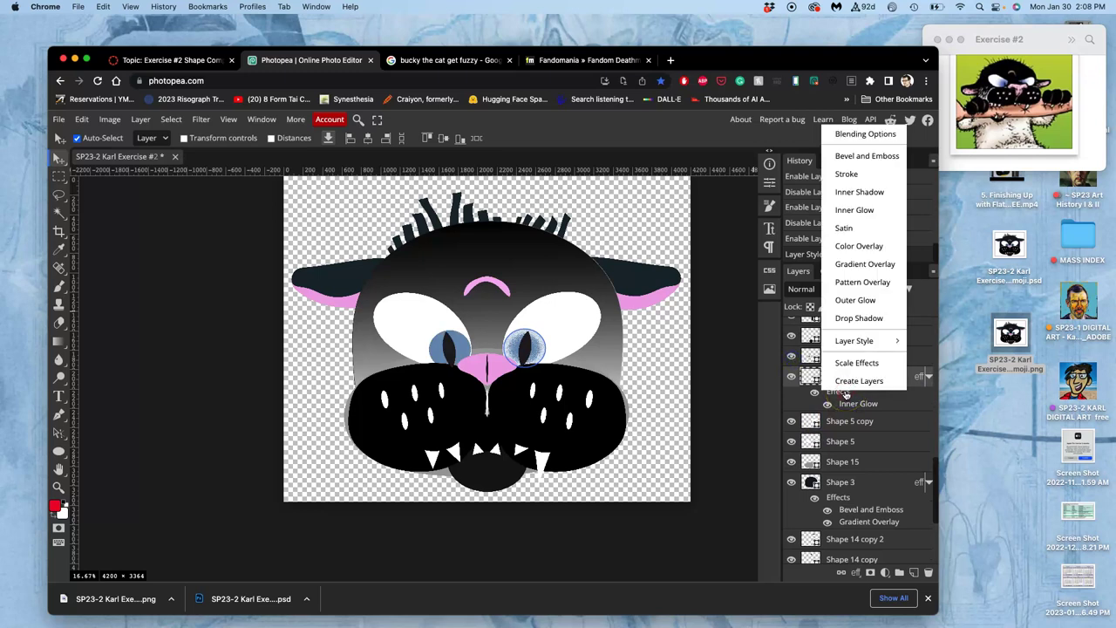
{"action": "left_click", "coordinate": [873, 404]}
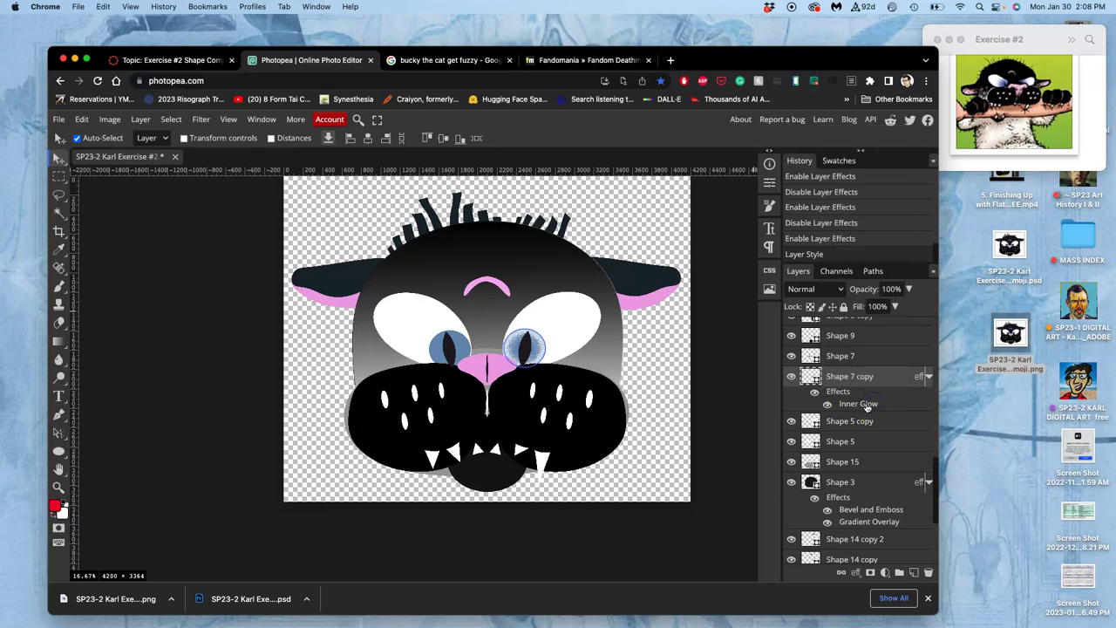
{"action": "right_click", "coordinate": [868, 407]}
{"action": "left_click", "coordinate": [869, 354]}
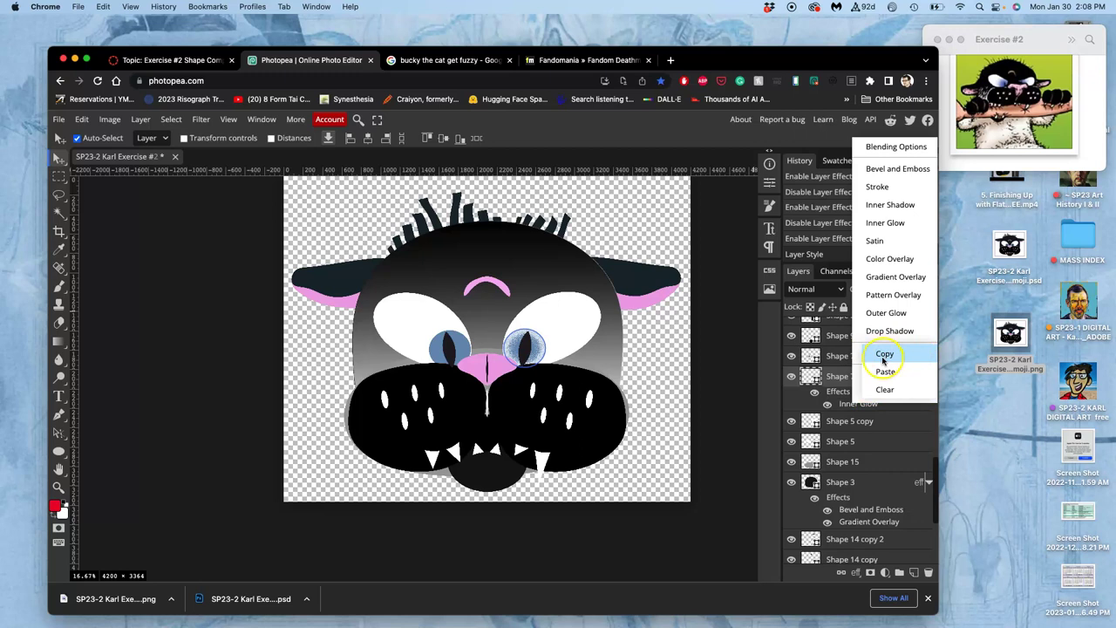
{"action": "left_click", "coordinate": [885, 356]}
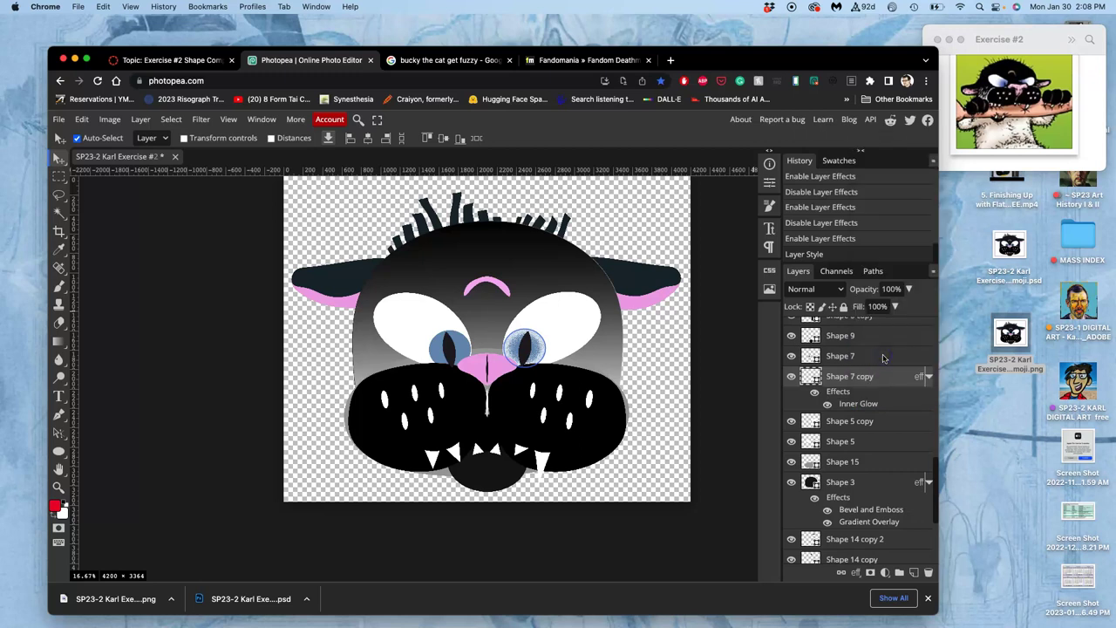
Paste the glow style onto the Shape 7 iris, then deselect
{"action": "right_click", "coordinate": [867, 357]}
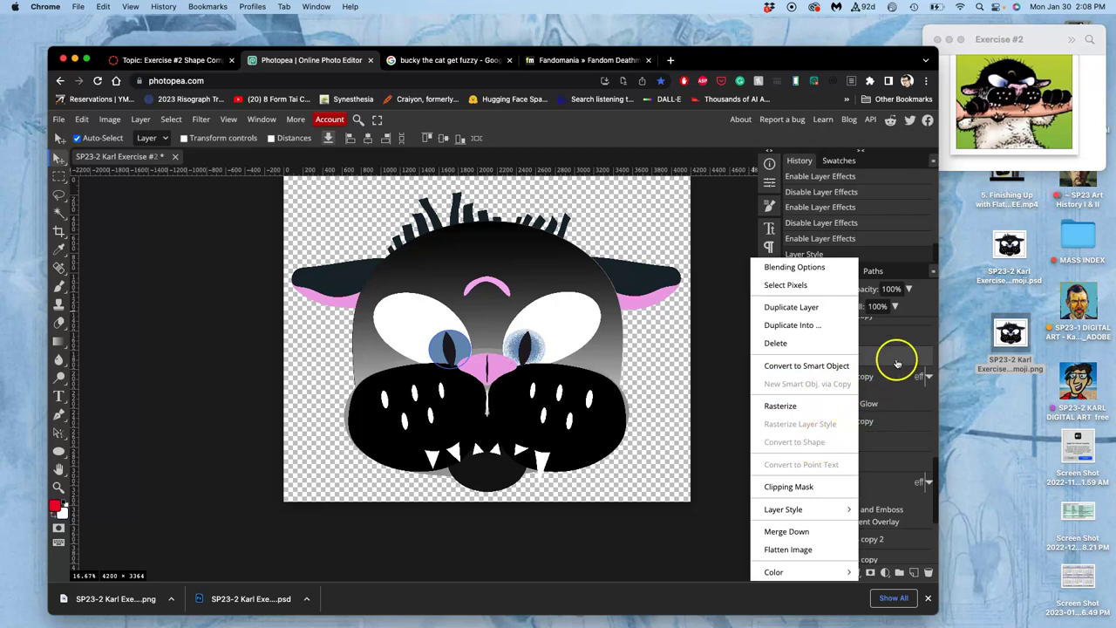
{"action": "left_click", "coordinate": [897, 361]}
{"action": "right_click", "coordinate": [912, 354]}
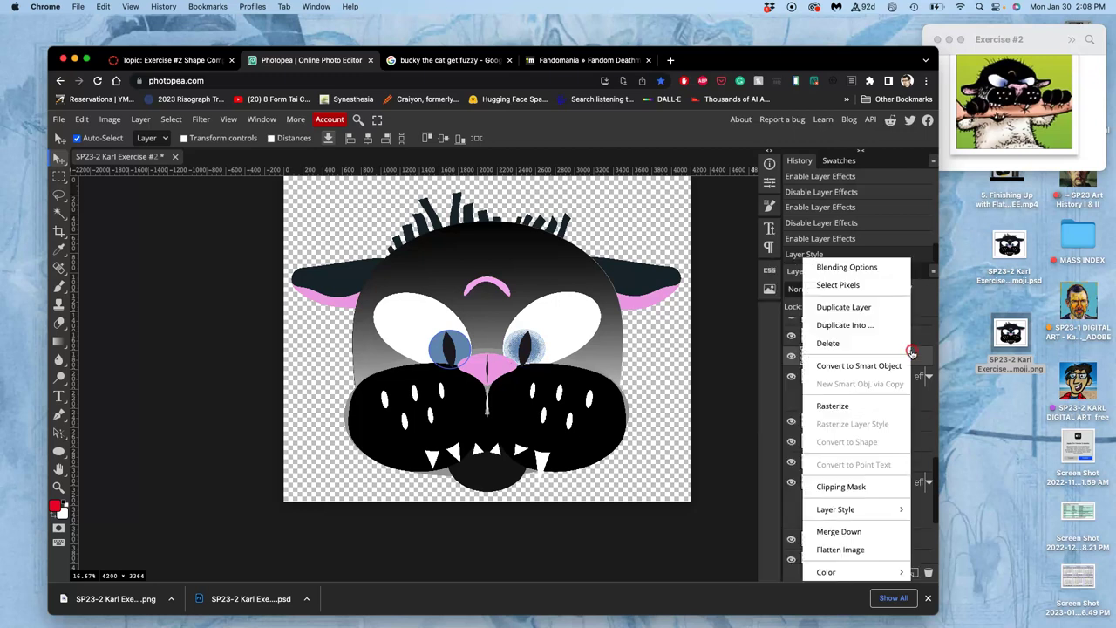
{"action": "left_click", "coordinate": [859, 511]}
{"action": "left_click", "coordinate": [847, 528]}
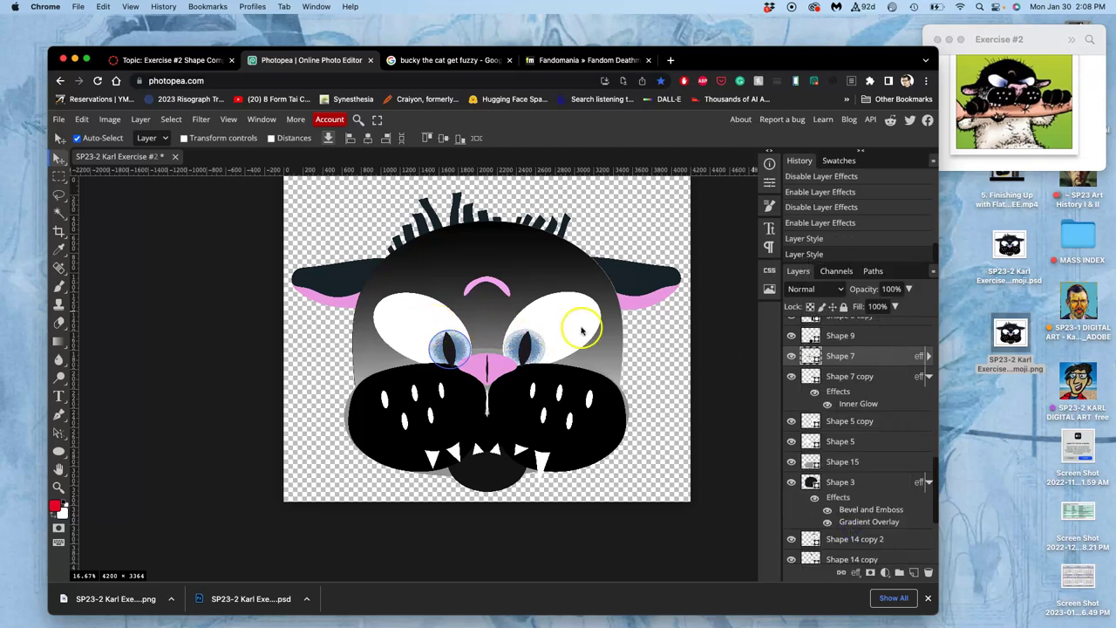
{"action": "left_click", "coordinate": [294, 355]}
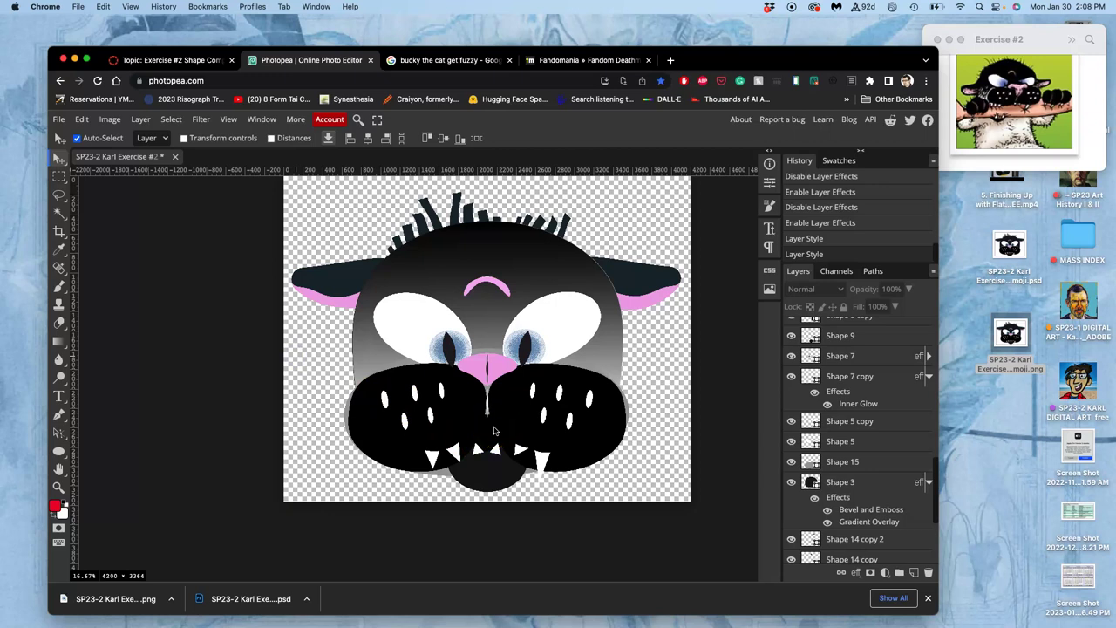
Add a dark grey (202020) stroke to the left ear, Shape 3 copy 2
{"action": "left_click_drag", "start_coordinate": [493, 429], "coordinate": [347, 305]}
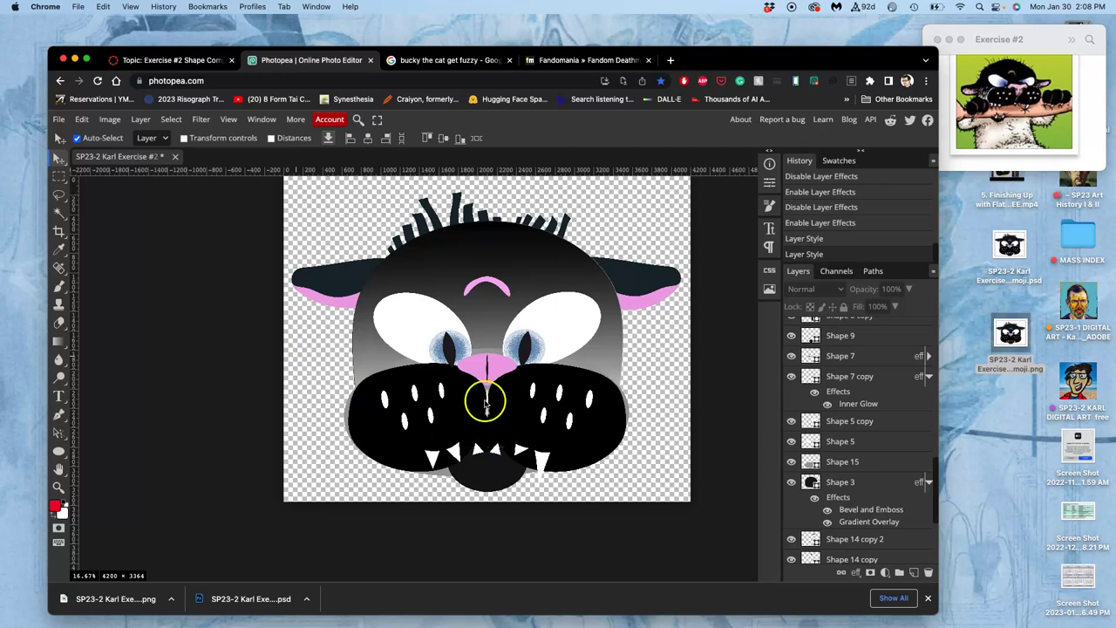
{"action": "left_click", "coordinate": [346, 305]}
{"action": "left_click_drag", "start_coordinate": [333, 304], "coordinate": [334, 315]}
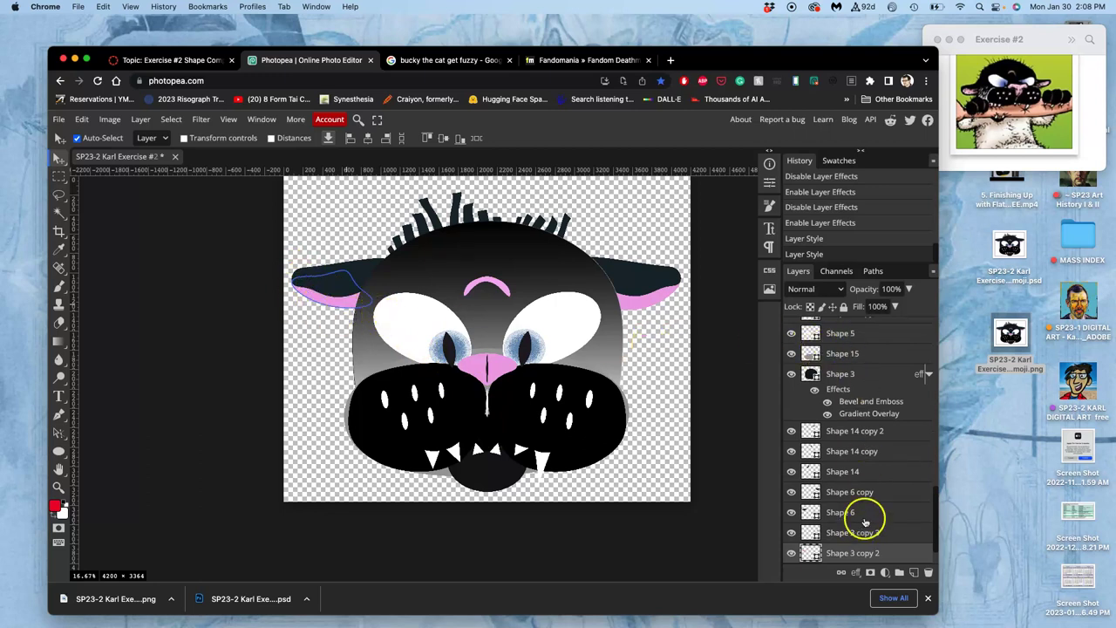
{"action": "scroll", "coordinate": [866, 519], "scroll_direction": "down", "scroll_amount": 2}
{"action": "double_click", "coordinate": [894, 517]}
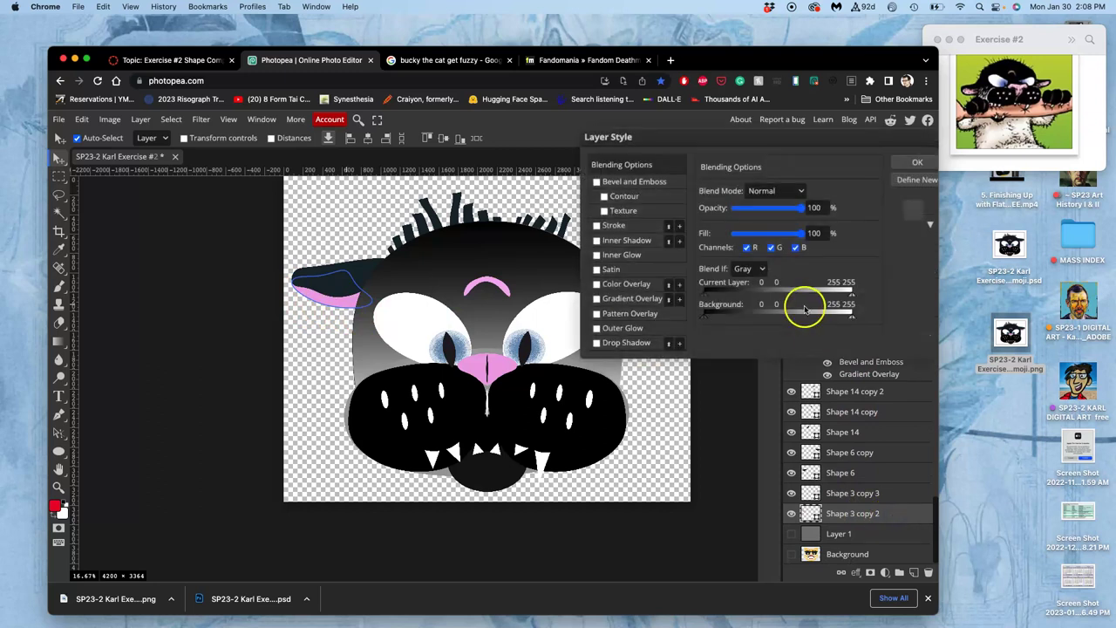
{"action": "left_click", "coordinate": [619, 225]}
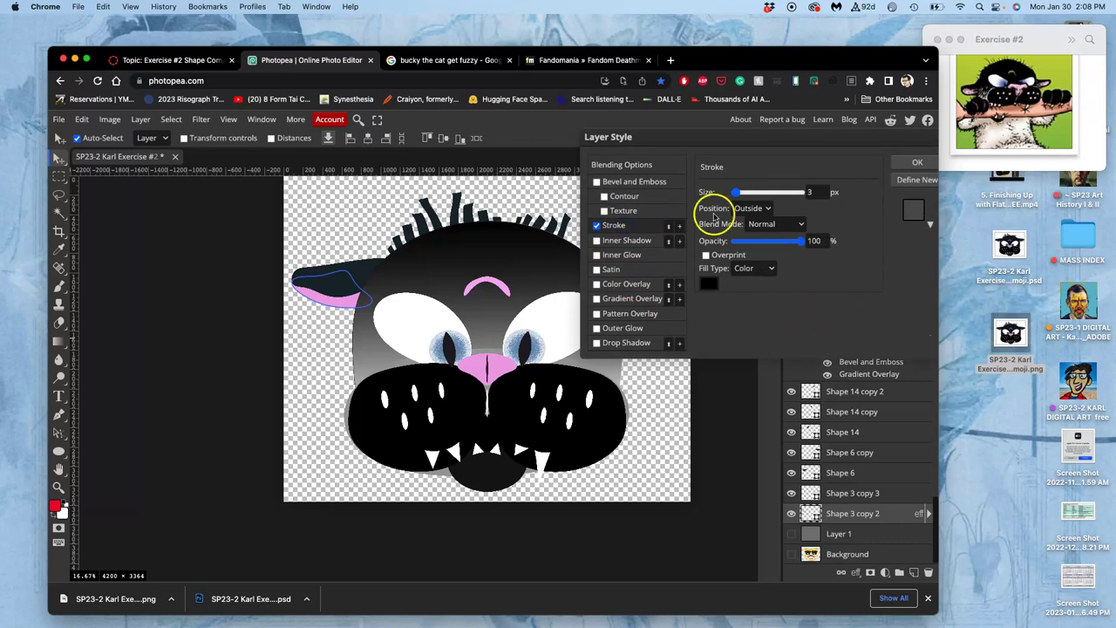
{"action": "left_click_drag", "start_coordinate": [737, 196], "coordinate": [747, 196]}
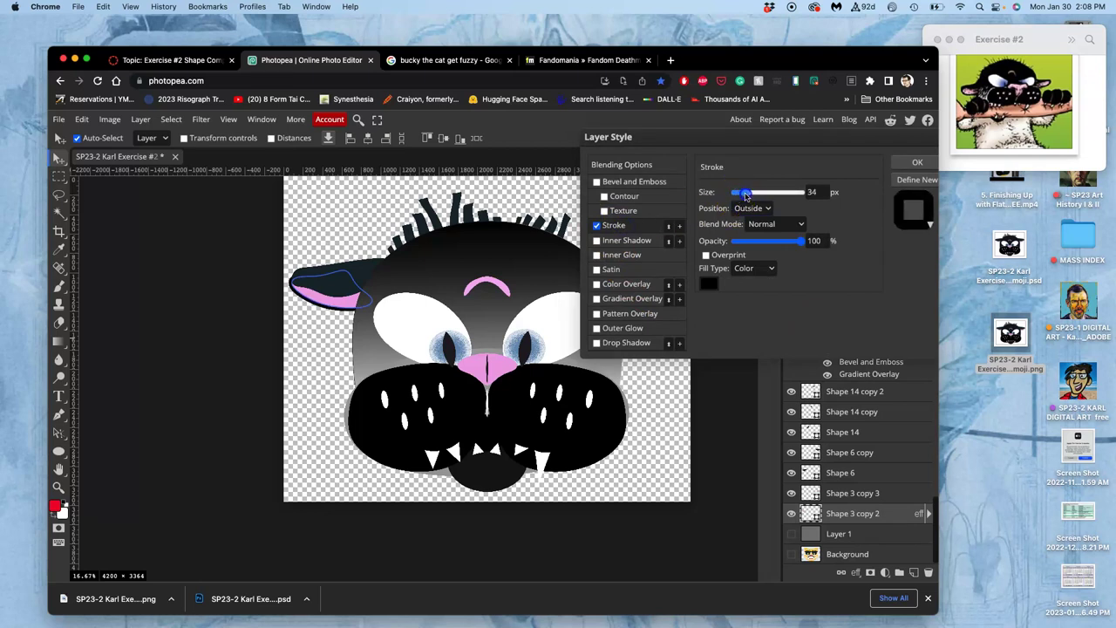
{"action": "left_click", "coordinate": [708, 283]}
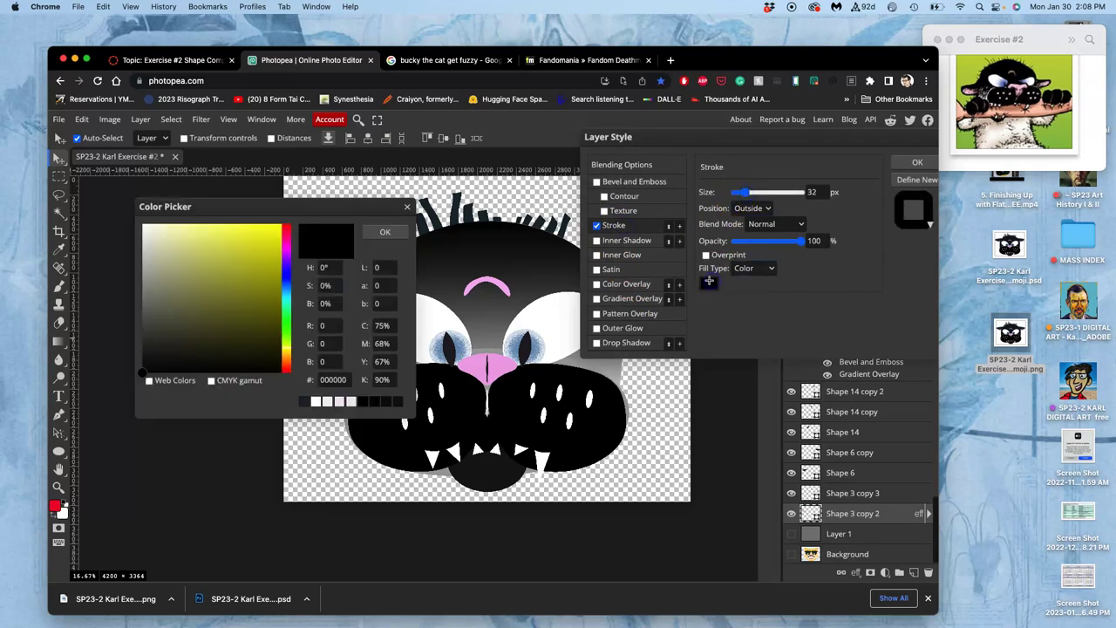
{"action": "left_click_drag", "start_coordinate": [323, 291], "coordinate": [436, 263]}
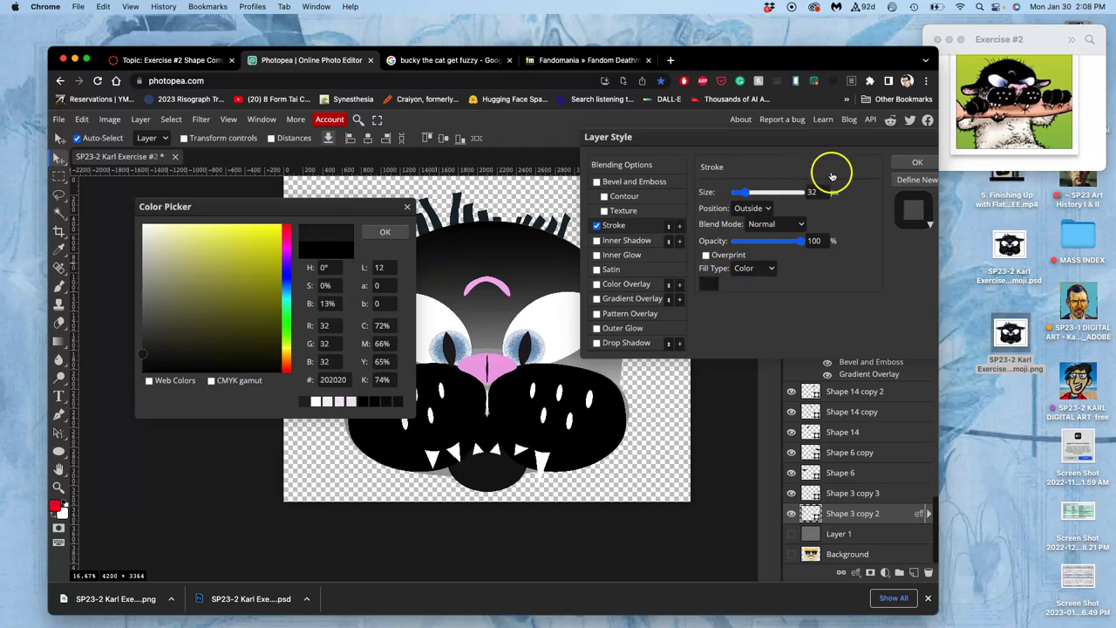
{"action": "left_click", "coordinate": [915, 161]}
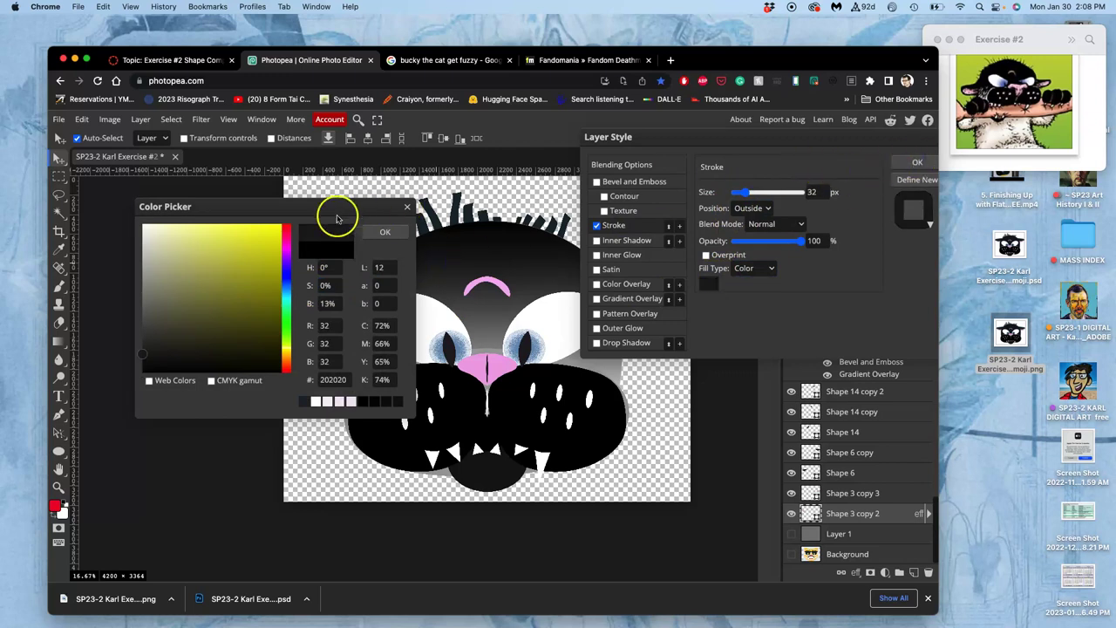
{"action": "left_click", "coordinate": [376, 231]}
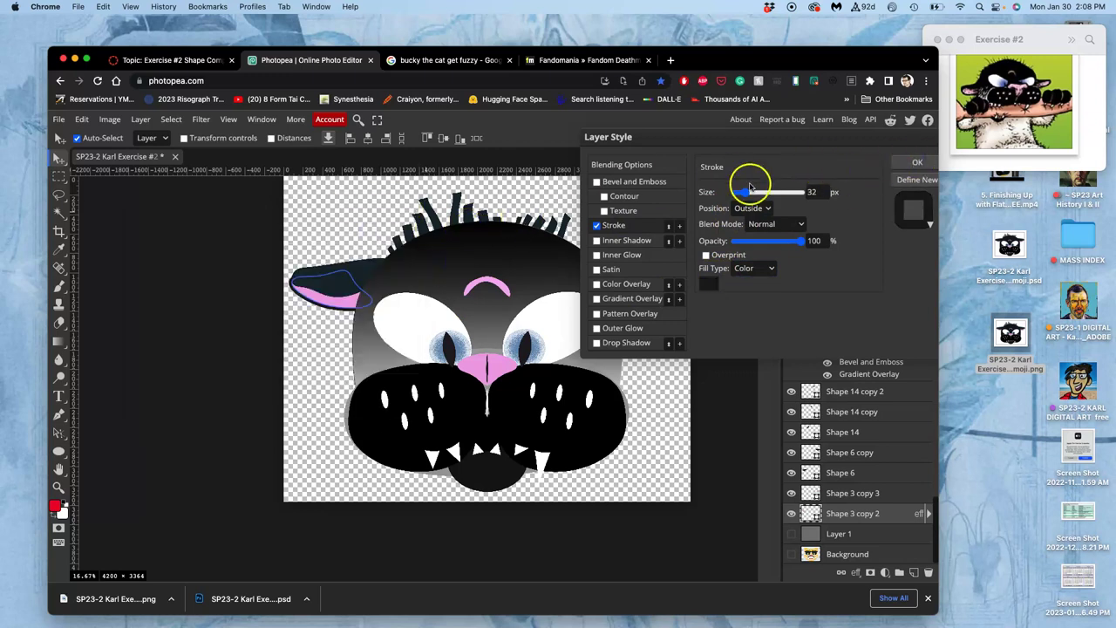
Set the ear stroke to 45 px, Inside position, 79% opacity, and apply
{"action": "left_click_drag", "start_coordinate": [748, 197], "coordinate": [755, 198]}
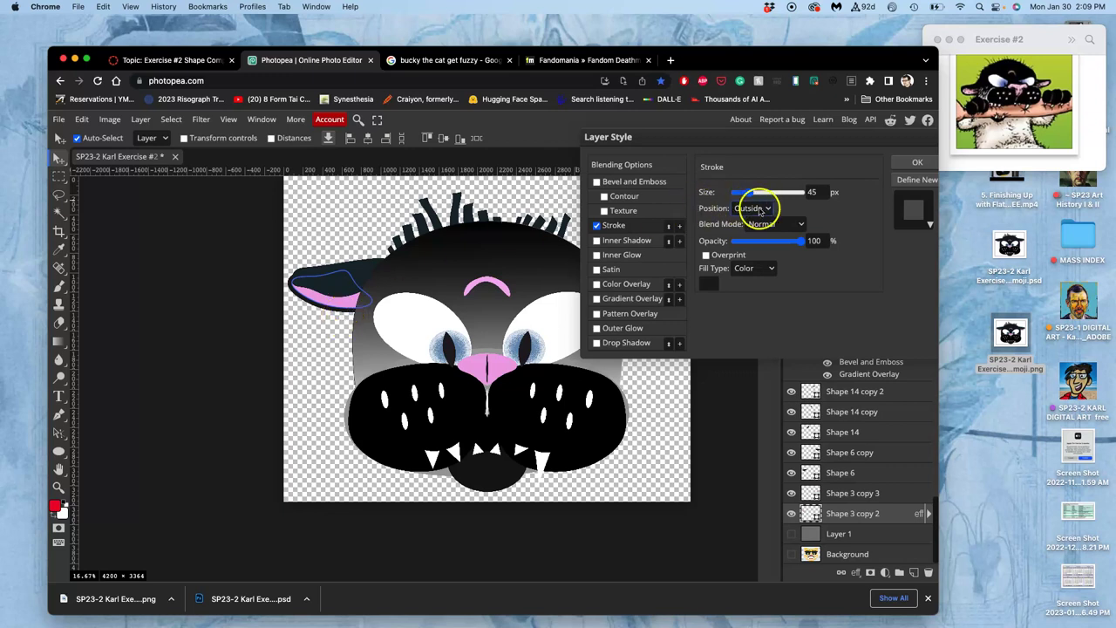
{"action": "left_click", "coordinate": [763, 210]}
{"action": "left_click", "coordinate": [750, 183]}
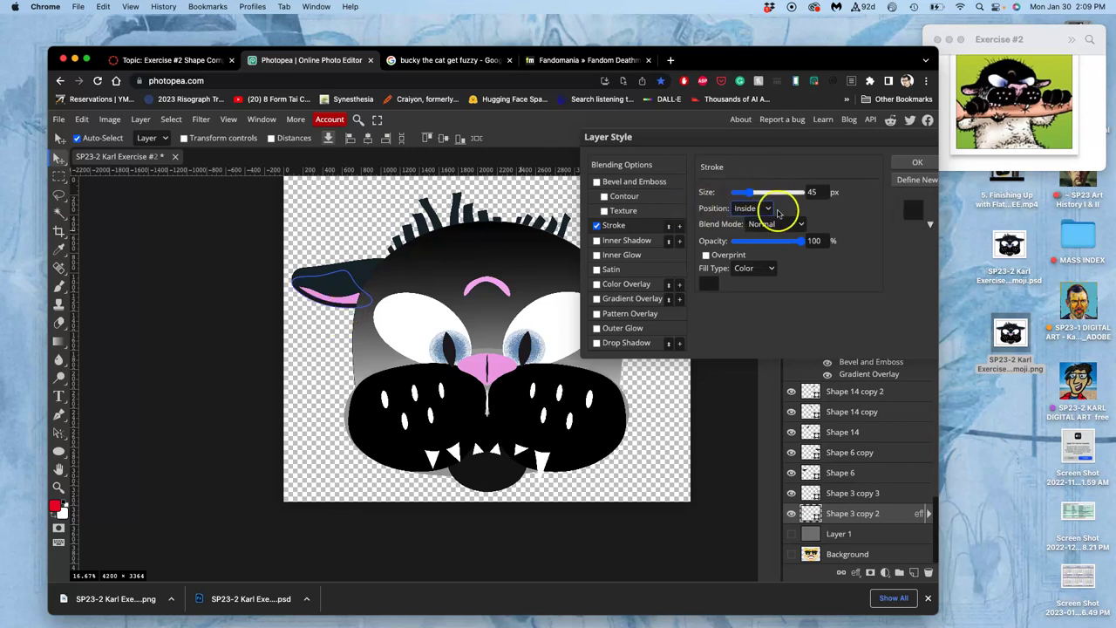
{"action": "left_click_drag", "start_coordinate": [800, 241], "coordinate": [787, 243]}
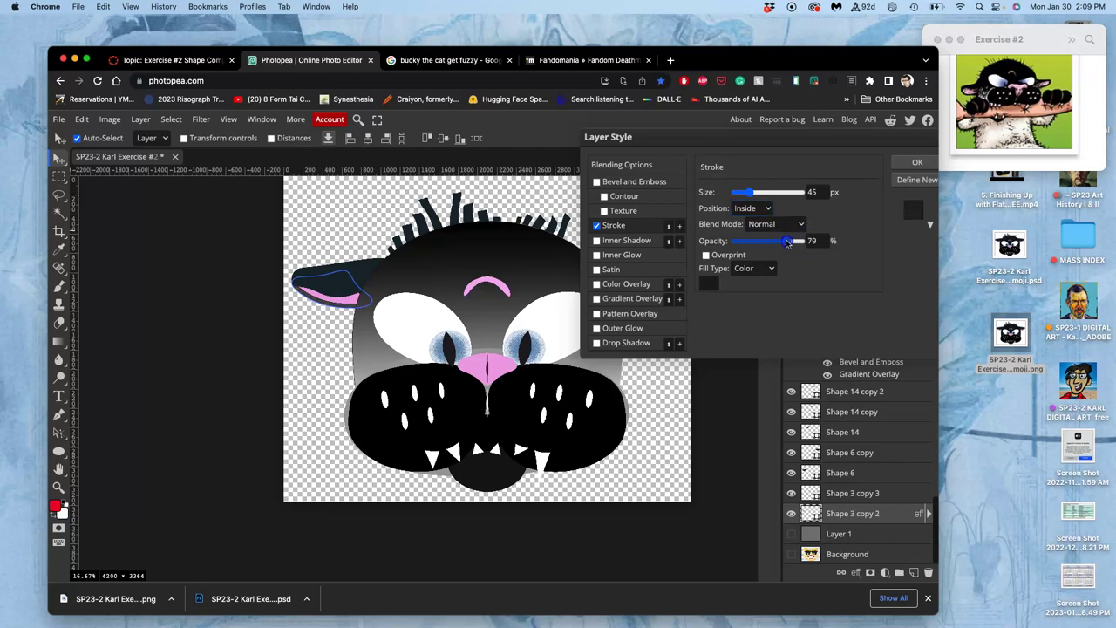
{"action": "left_click", "coordinate": [918, 162]}
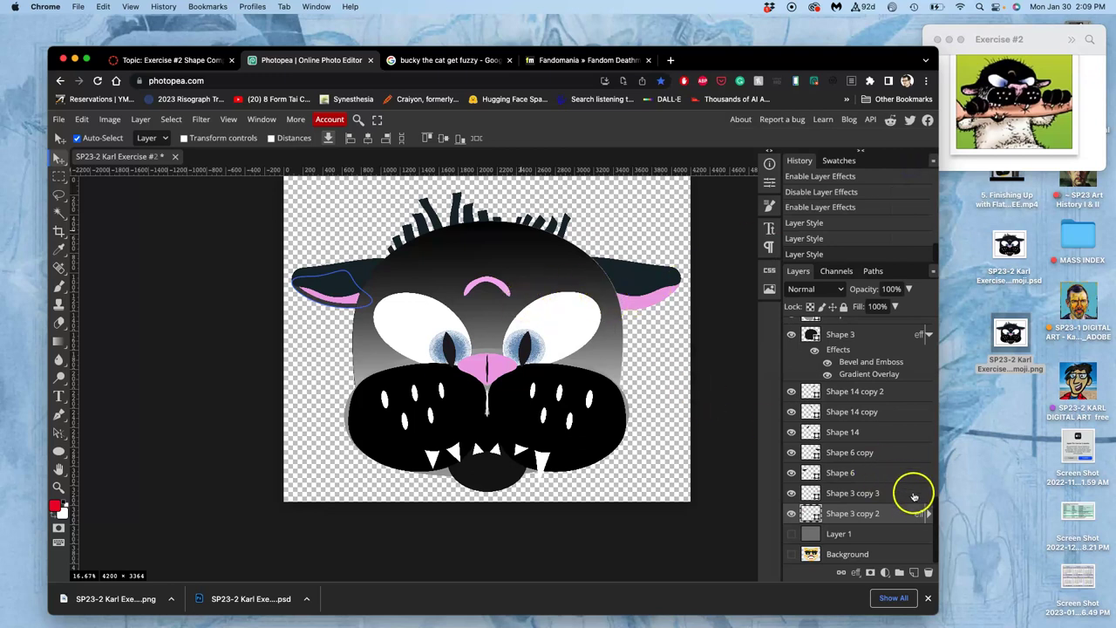
Copy the left ear's stroke style and paste it onto the right ear
{"action": "right_click", "coordinate": [912, 513]}
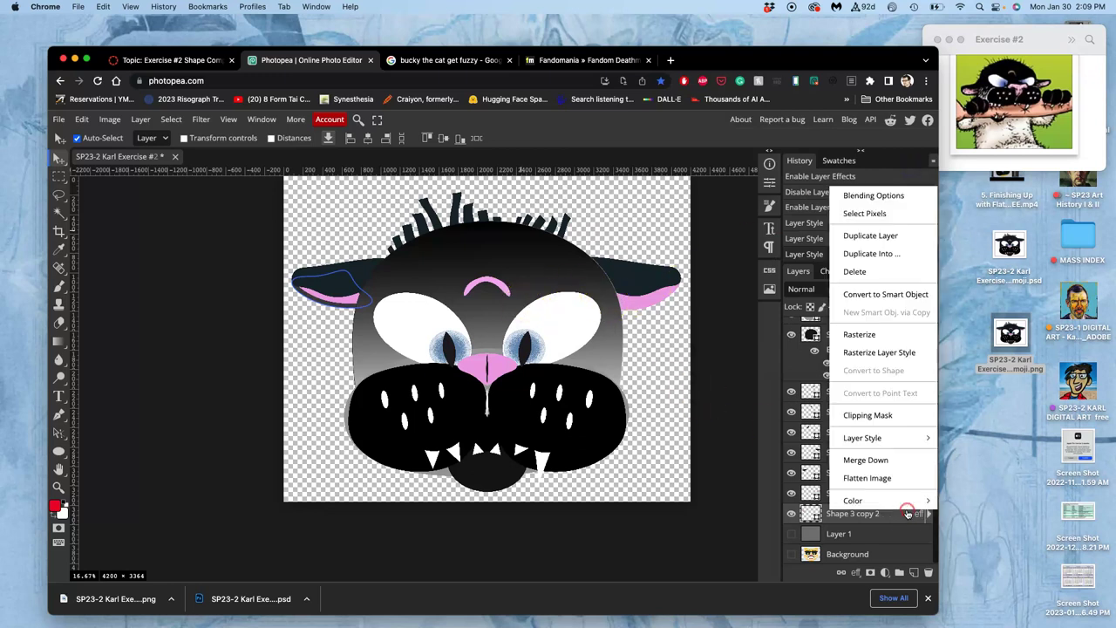
{"action": "left_click", "coordinate": [888, 441]}
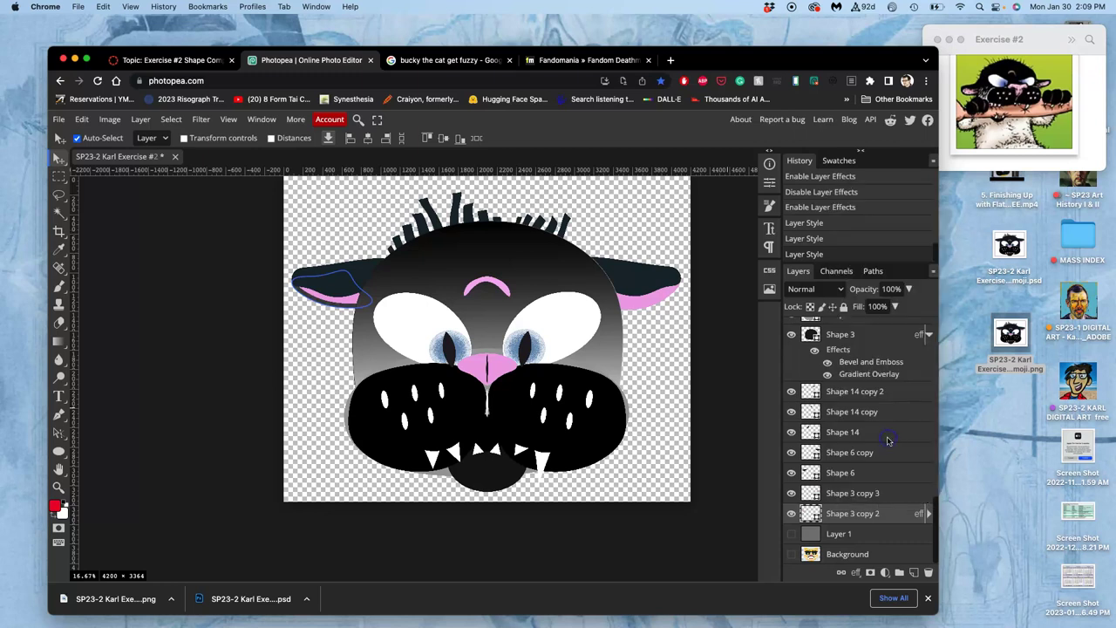
{"action": "left_click", "coordinate": [791, 493]}
{"action": "left_click", "coordinate": [898, 495]}
{"action": "right_click", "coordinate": [898, 497]}
{"action": "mouse_move", "coordinate": [853, 422]}
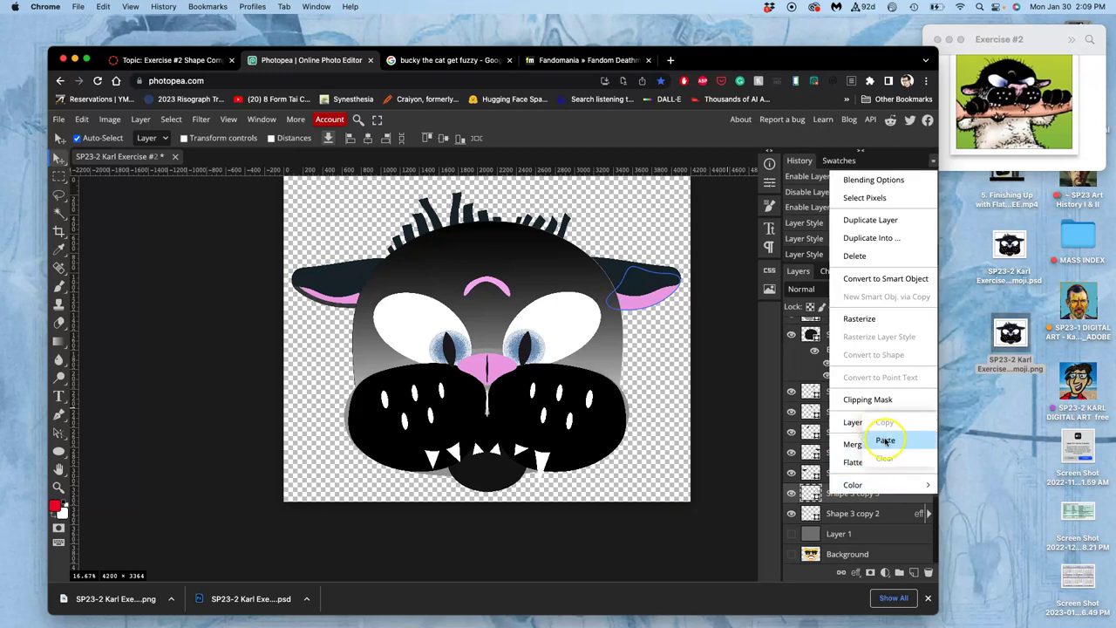
{"action": "left_click", "coordinate": [885, 440]}
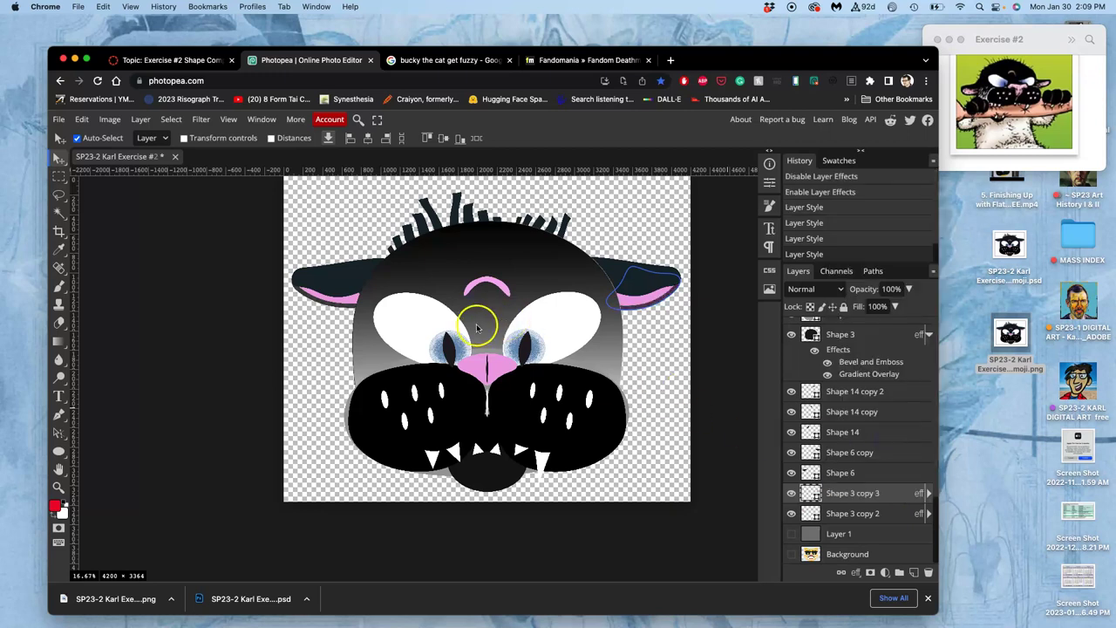
Paste the same stroke style onto the left eye white, Shape 5
{"action": "left_click", "coordinate": [424, 329]}
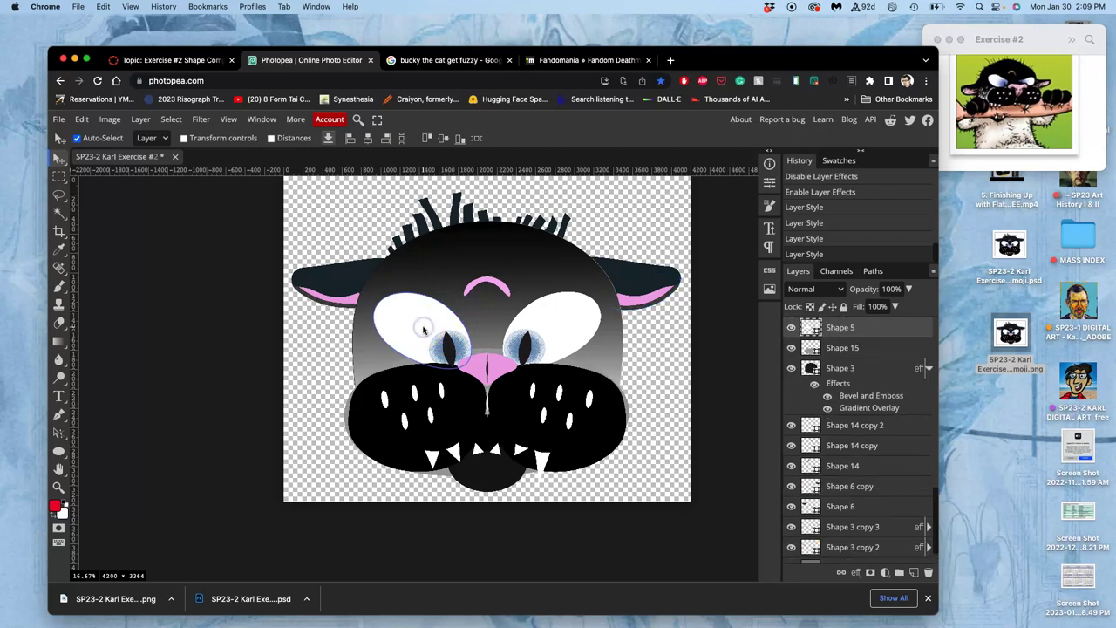
{"action": "right_click", "coordinate": [423, 328]}
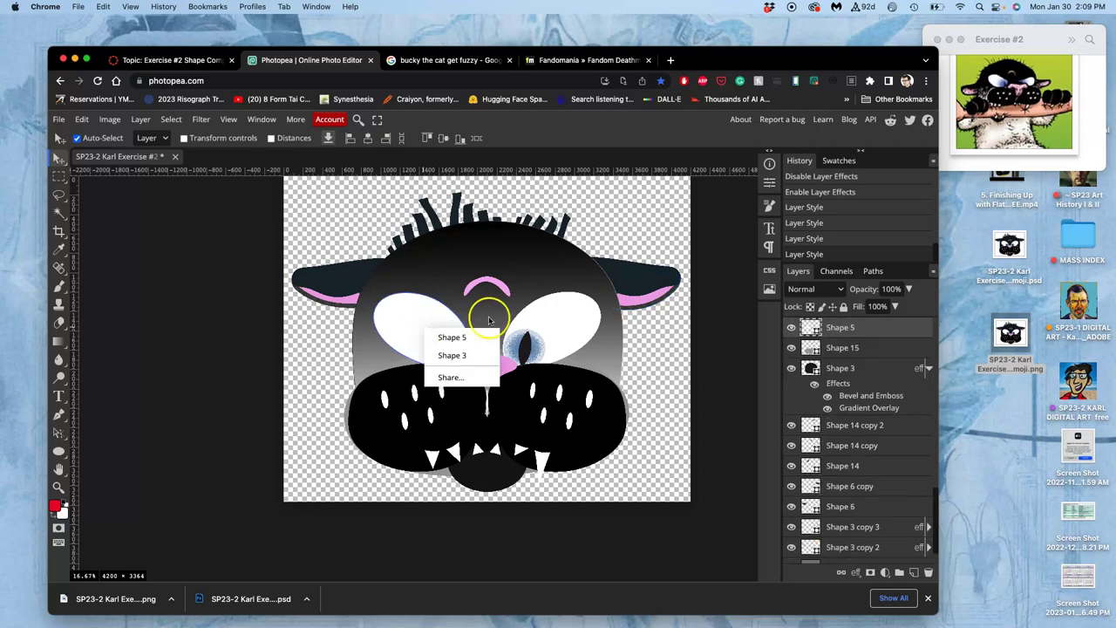
{"action": "left_click", "coordinate": [637, 349]}
{"action": "left_click", "coordinate": [407, 320]}
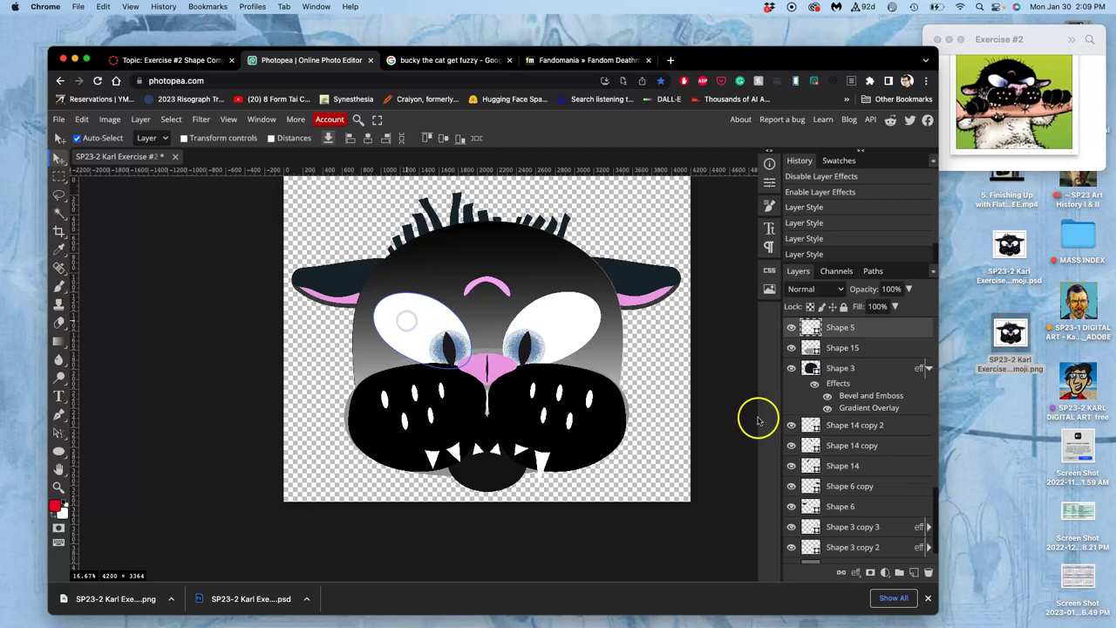
{"action": "right_click", "coordinate": [864, 328]}
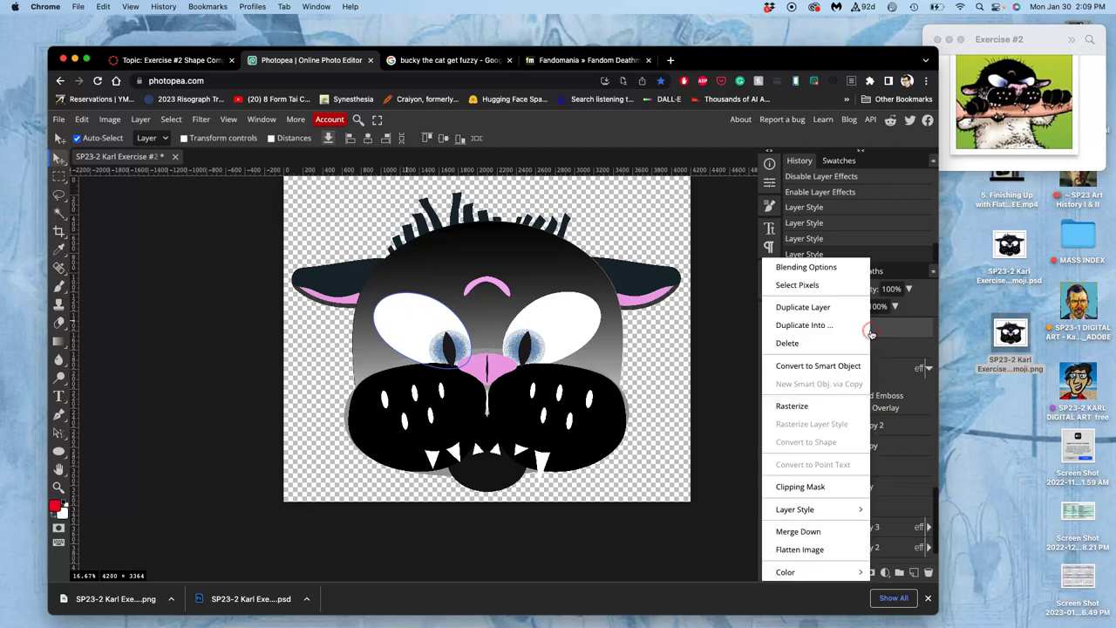
{"action": "mouse_move", "coordinate": [796, 509]}
{"action": "left_click", "coordinate": [885, 526]}
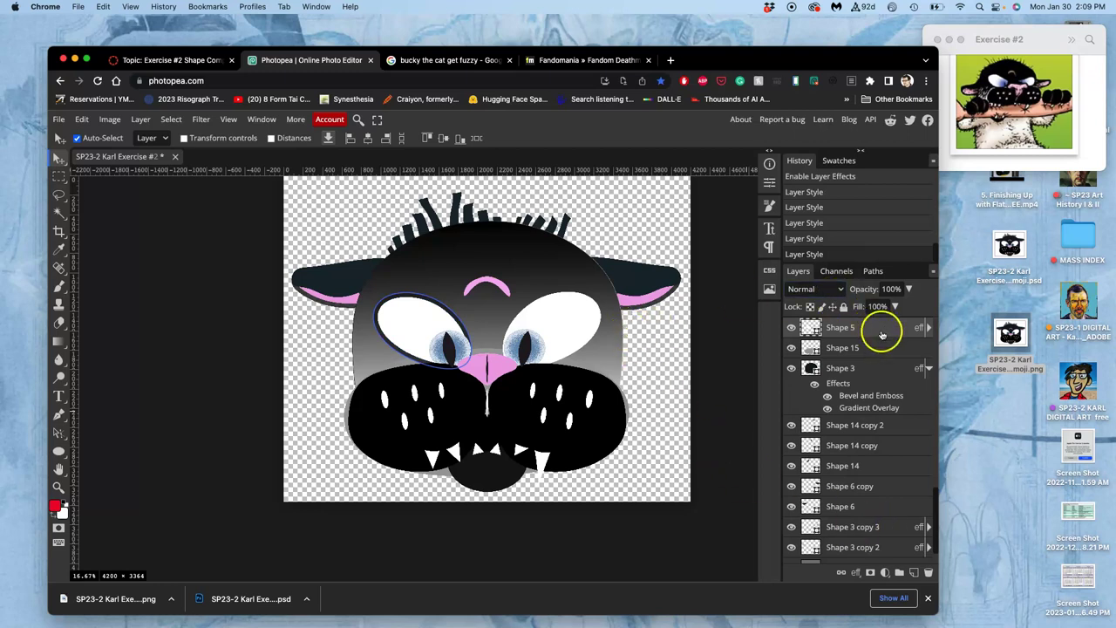
Set the Shape 5 eye stroke to Outside position at about 27% opacity
{"action": "left_click", "coordinate": [927, 327]}
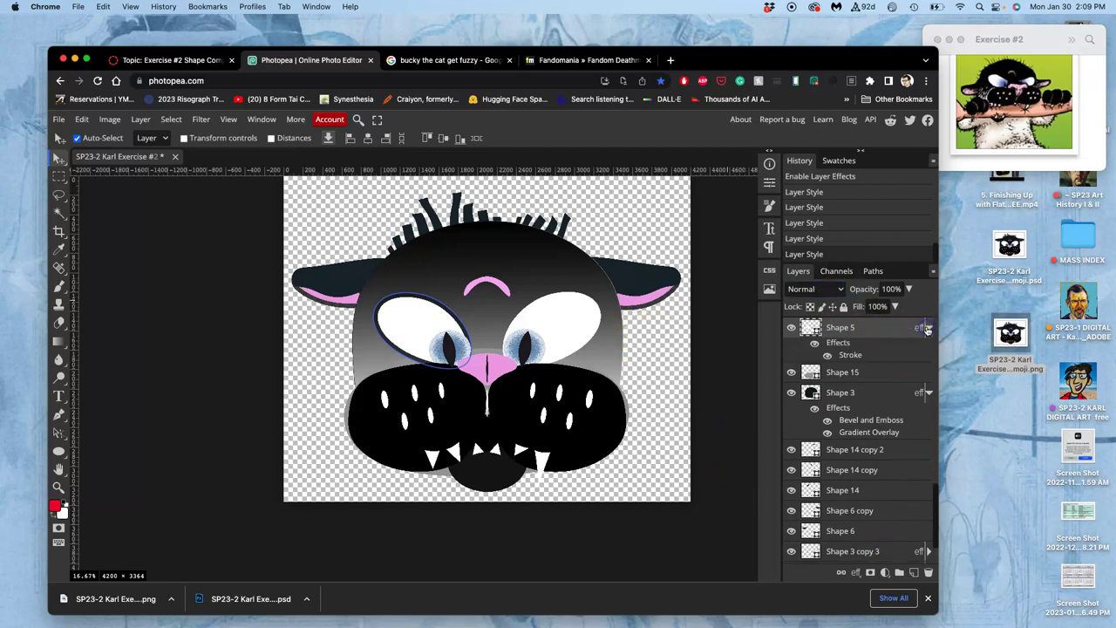
{"action": "double_click", "coordinate": [851, 355]}
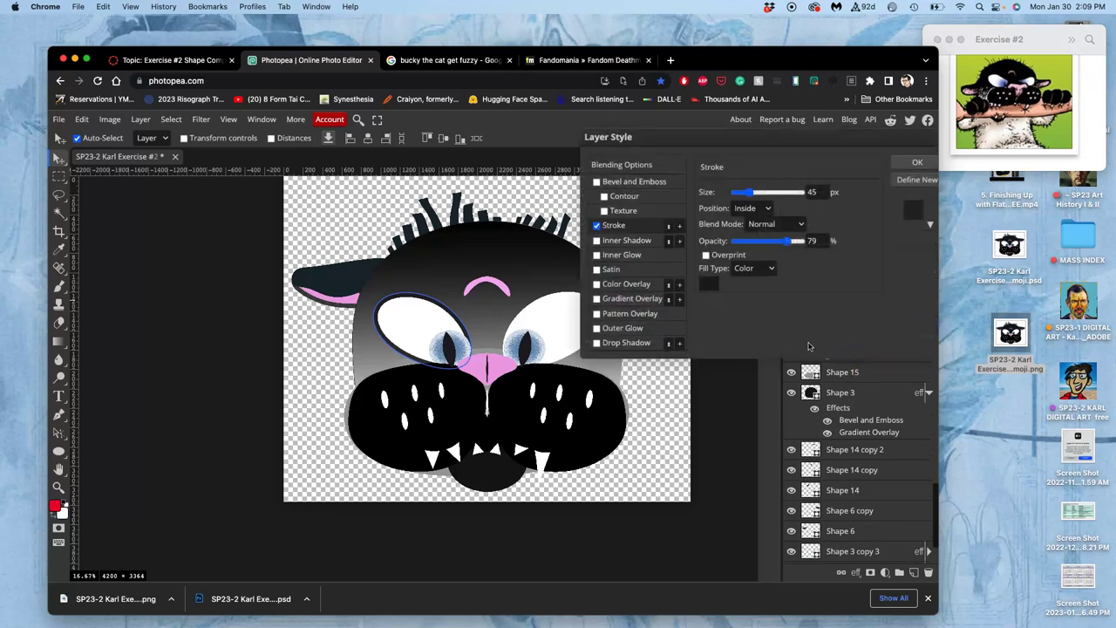
{"action": "left_click", "coordinate": [748, 207]}
{"action": "left_click", "coordinate": [752, 234]}
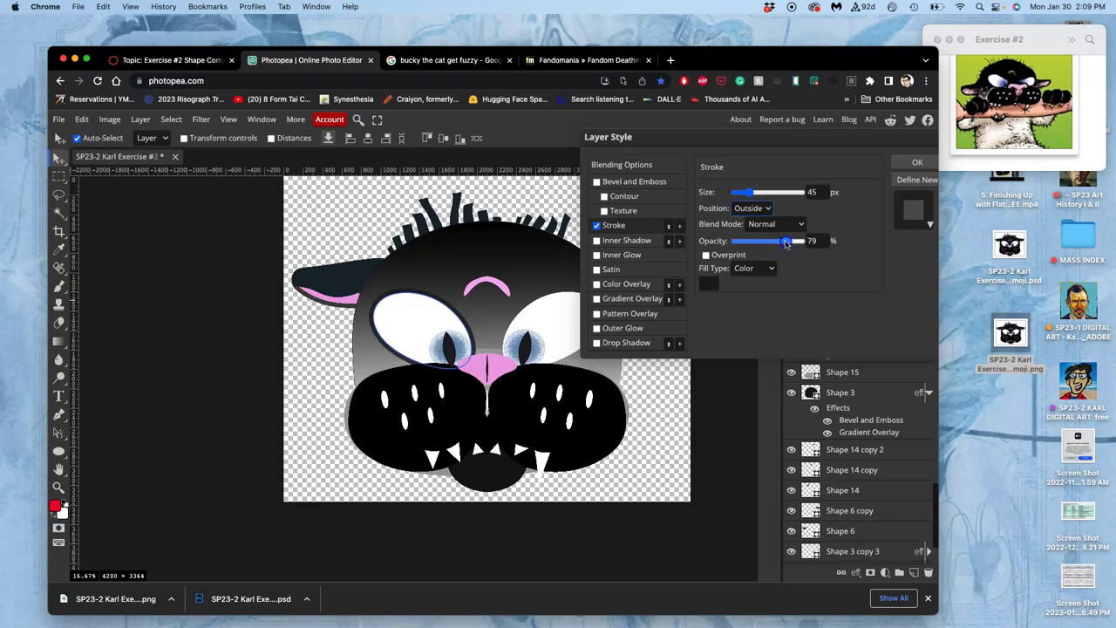
{"action": "left_click_drag", "start_coordinate": [778, 241], "coordinate": [751, 245]}
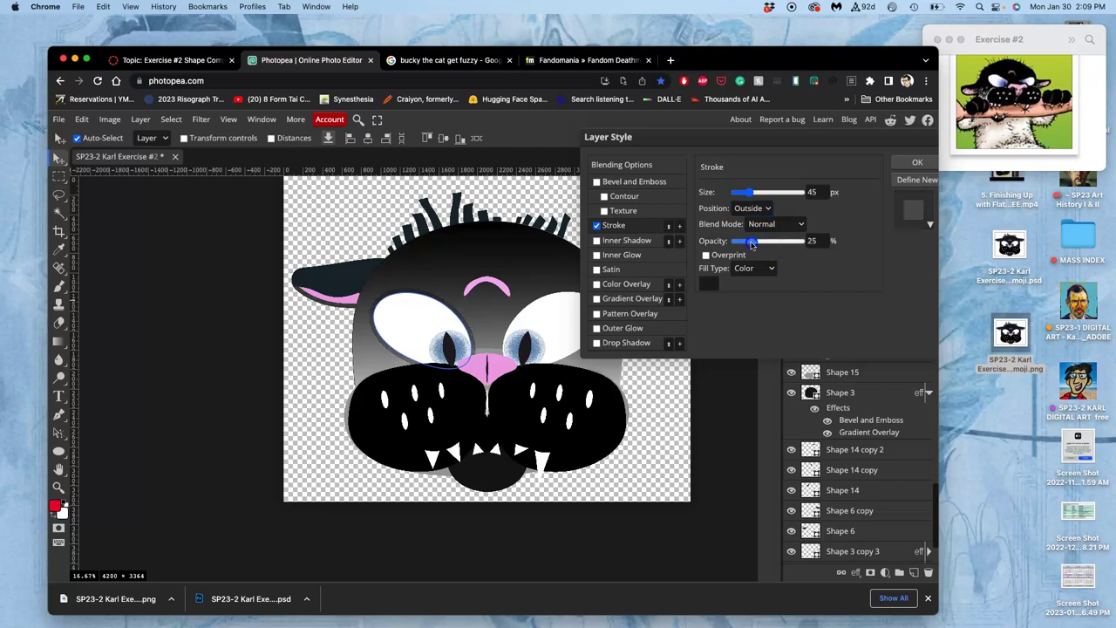
{"action": "left_click", "coordinate": [917, 162]}
Copy the left eye's style and paste it onto the Shape 5 copy eye white
{"action": "right_click", "coordinate": [866, 343]}
{"action": "mouse_move", "coordinate": [815, 531]}
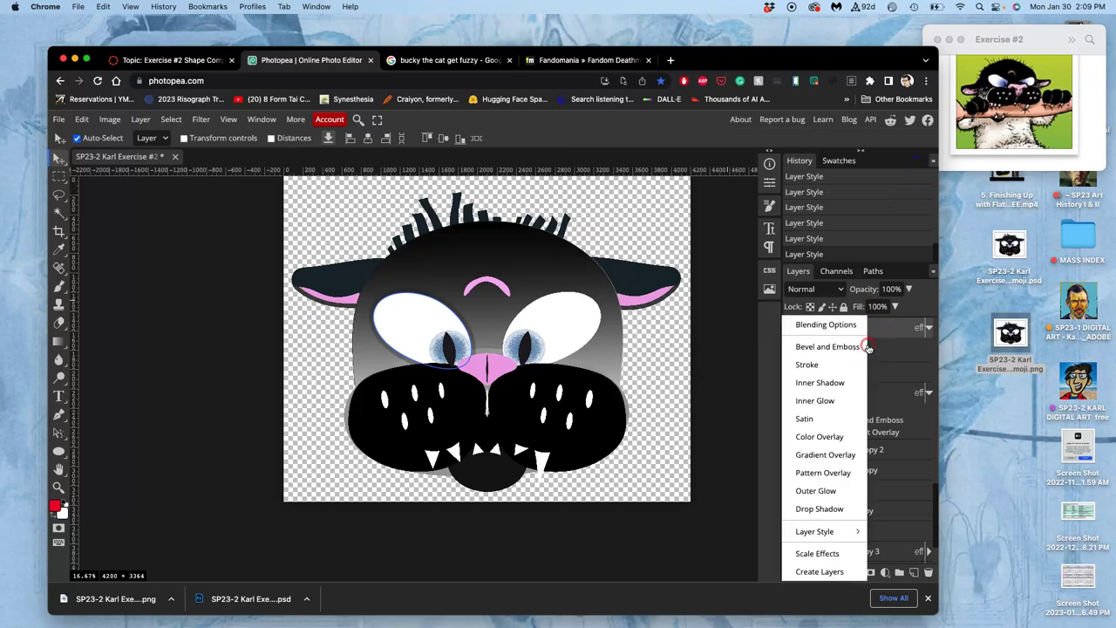
{"action": "left_click", "coordinate": [879, 533]}
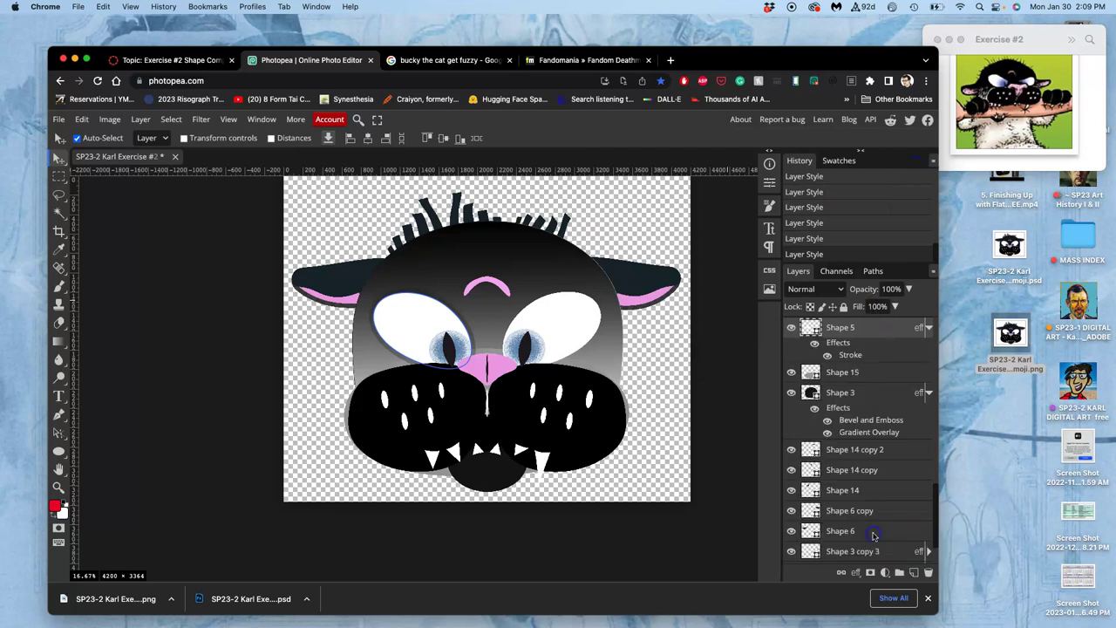
{"action": "scroll", "coordinate": [871, 397], "scroll_direction": "up", "scroll_amount": 3}
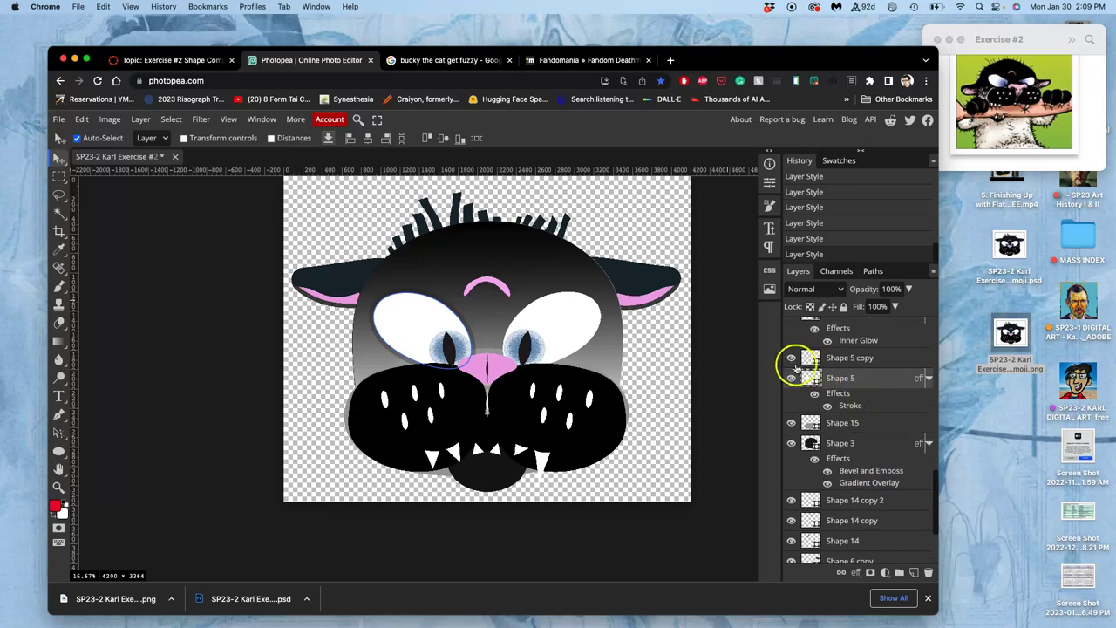
{"action": "left_click", "coordinate": [790, 358]}
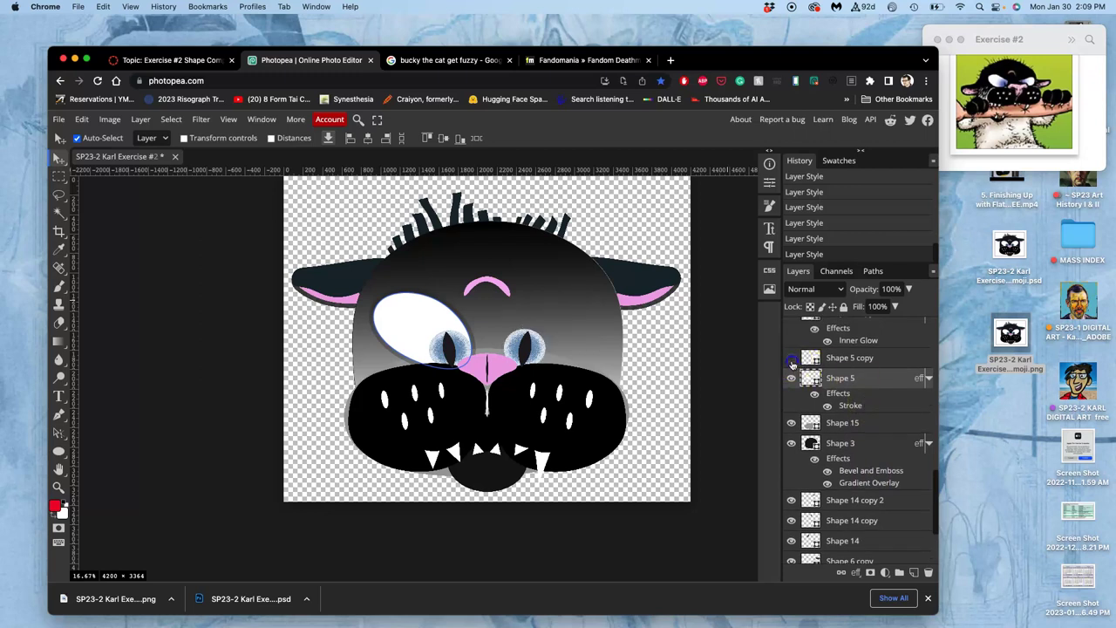
{"action": "right_click", "coordinate": [882, 361]}
{"action": "right_click", "coordinate": [891, 361]}
{"action": "mouse_move", "coordinate": [813, 510]}
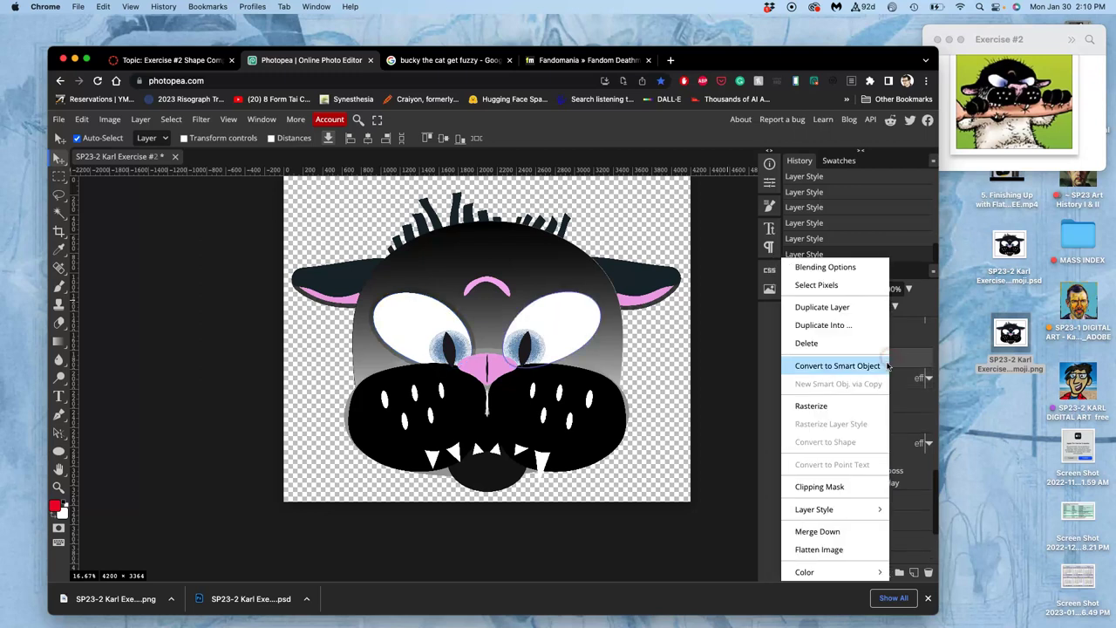
{"action": "left_click", "coordinate": [884, 527]}
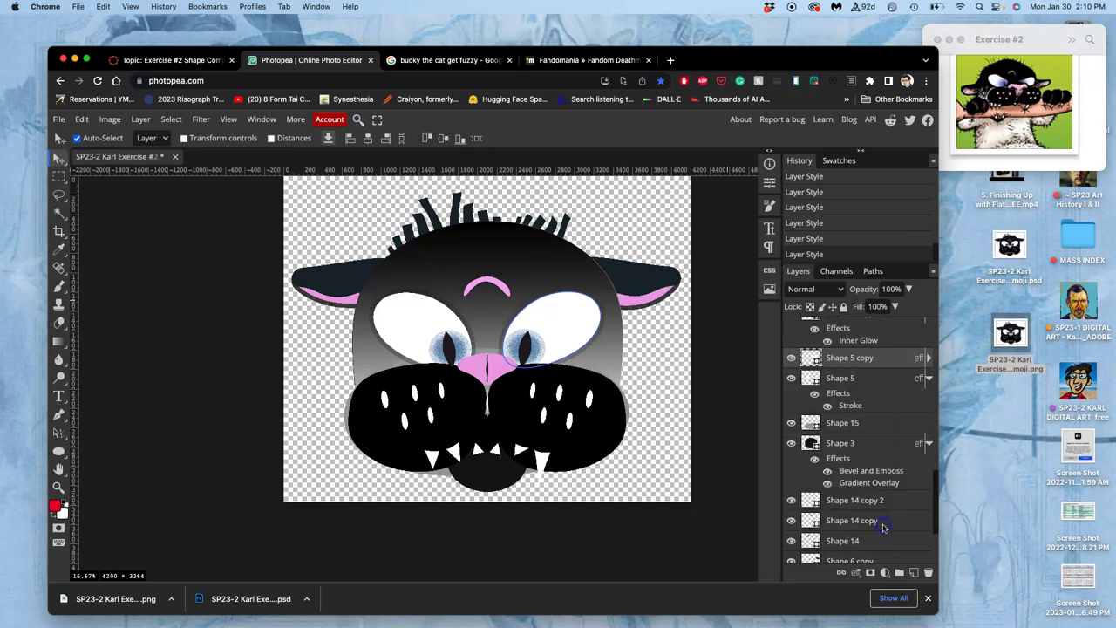
{"action": "left_click", "coordinate": [694, 395]}
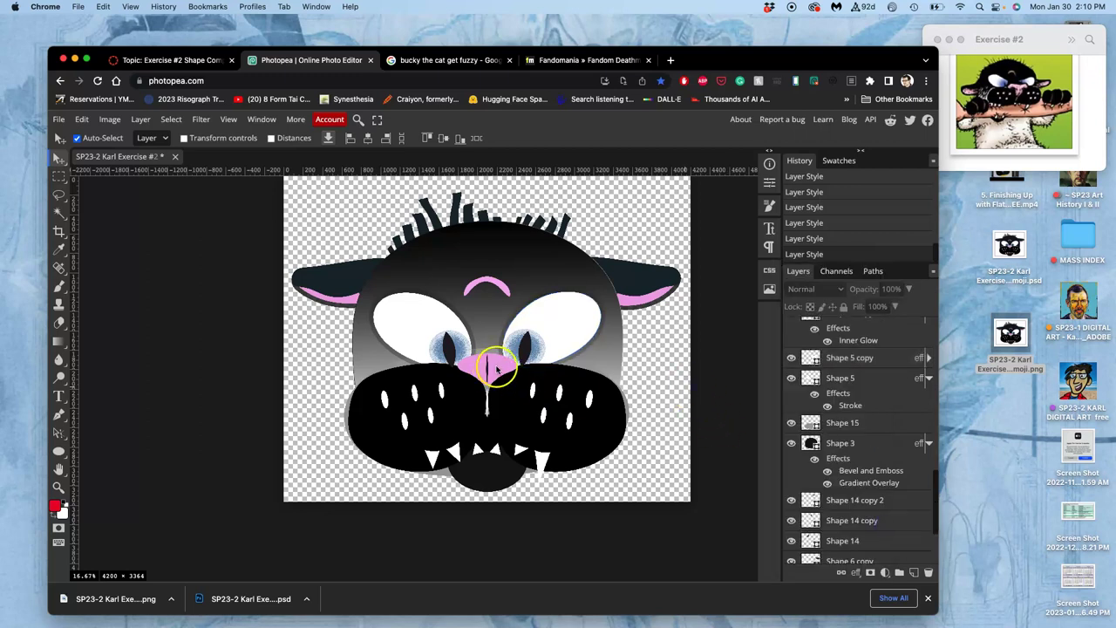
Paste the stroke style onto the pink nose layer and check its effects
{"action": "left_click", "coordinate": [497, 368]}
{"action": "right_click", "coordinate": [892, 329]}
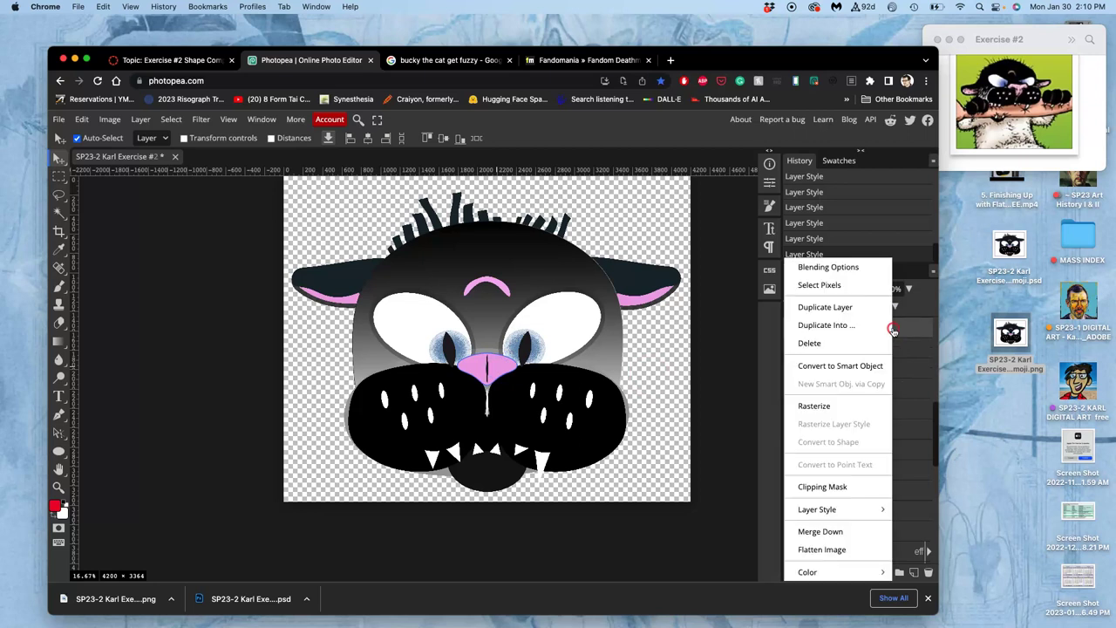
{"action": "left_click", "coordinate": [836, 513]}
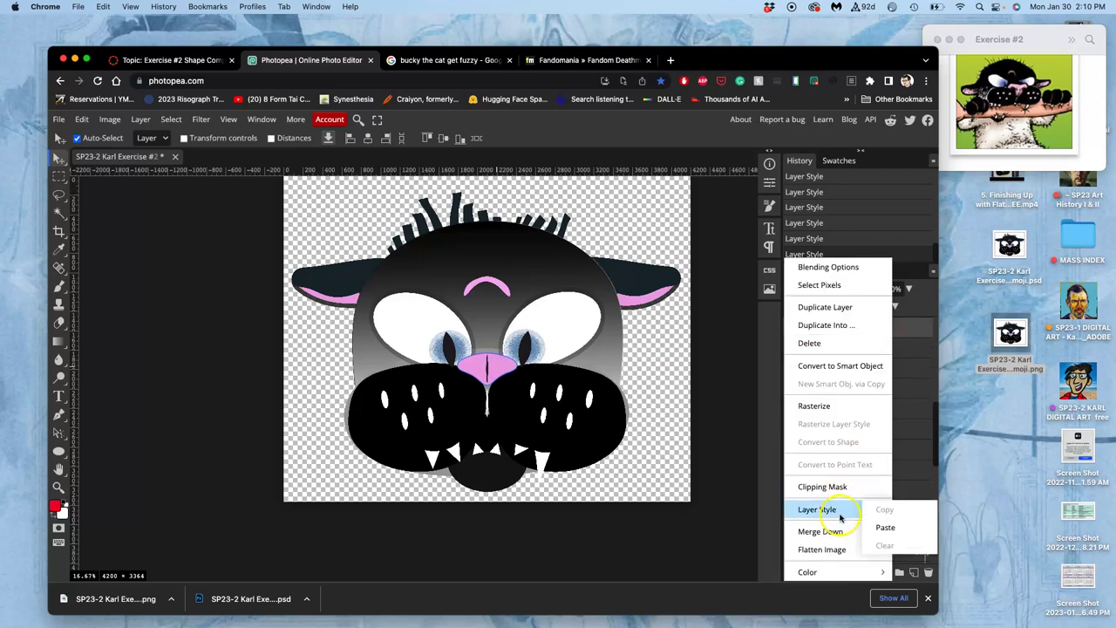
{"action": "left_click", "coordinate": [885, 527]}
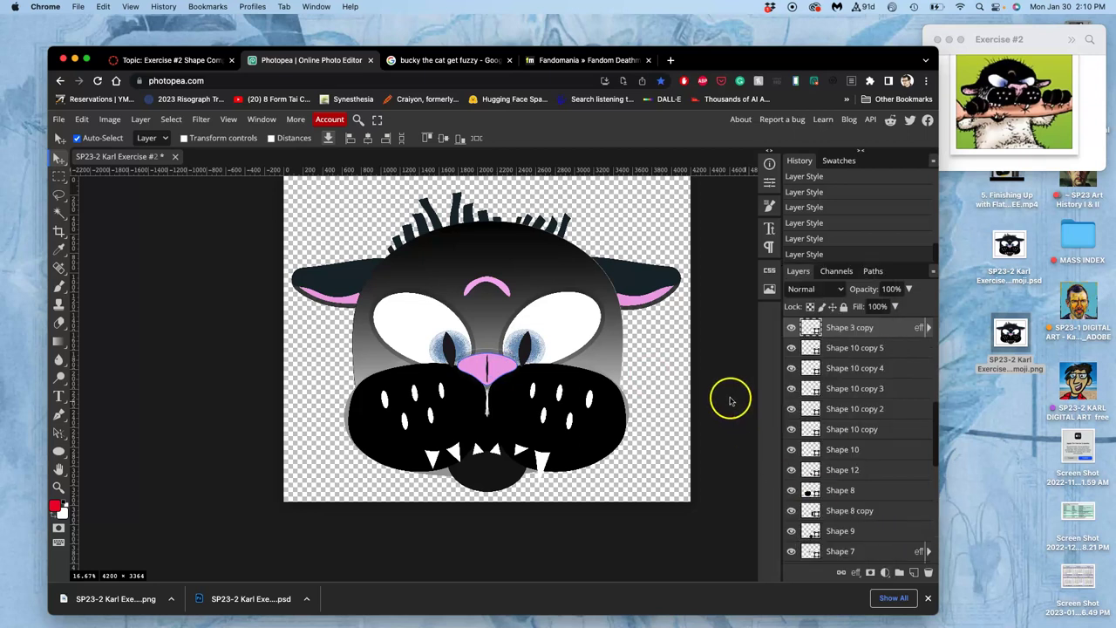
{"action": "double_click", "coordinate": [901, 329]}
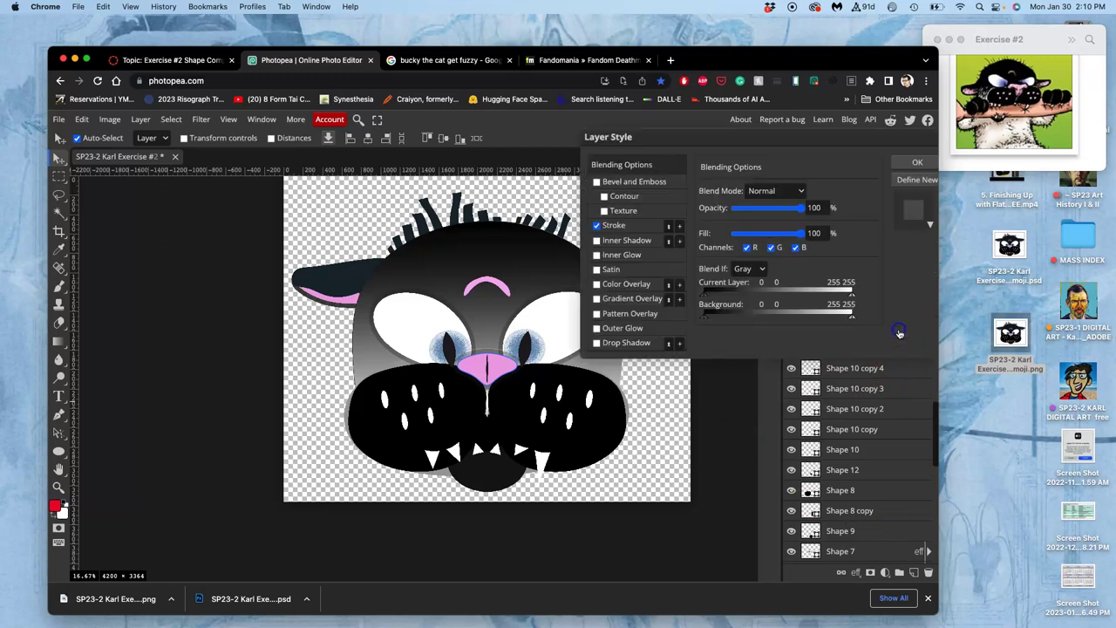
{"action": "left_click", "coordinate": [918, 163]}
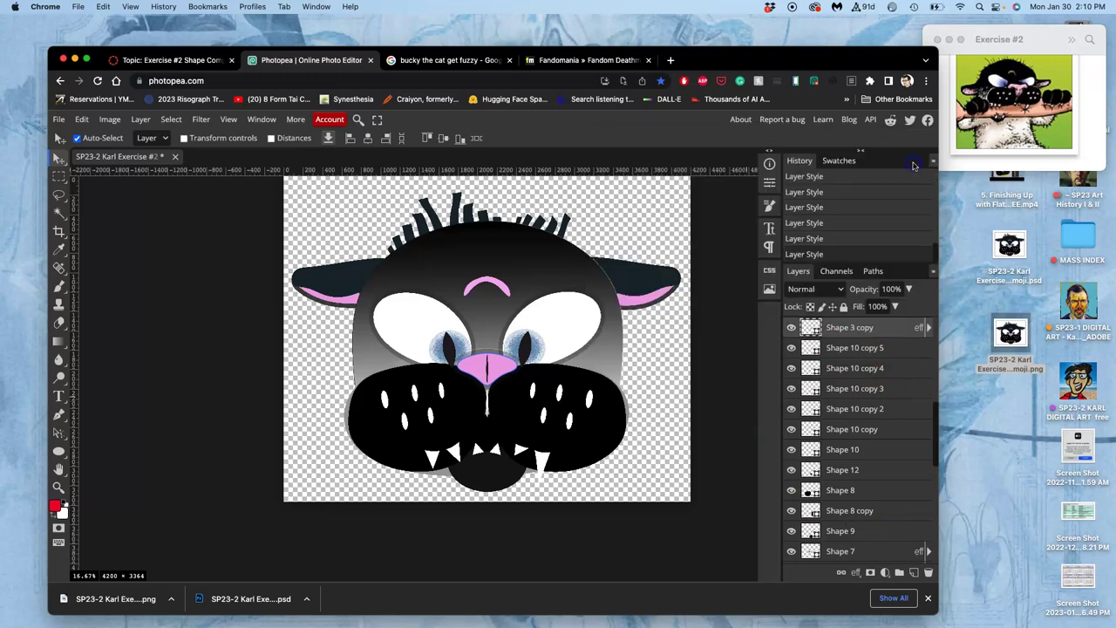
{"action": "left_click", "coordinate": [927, 327]}
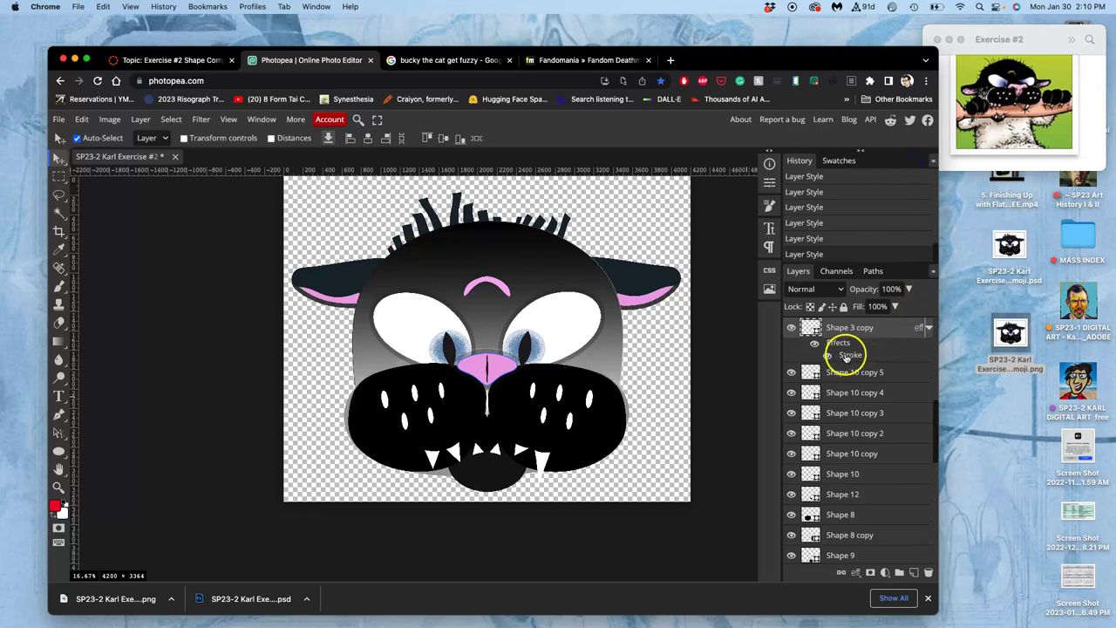
{"action": "left_click", "coordinate": [816, 345]}
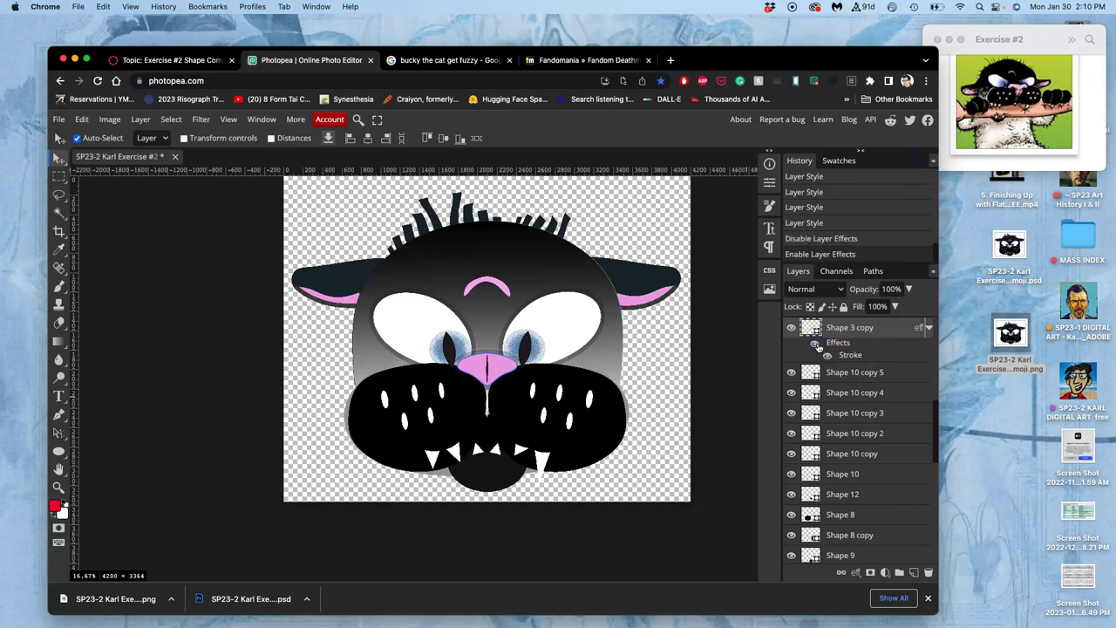
Change the nose stroke to 31 px with Center position and apply it
{"action": "double_click", "coordinate": [832, 344]}
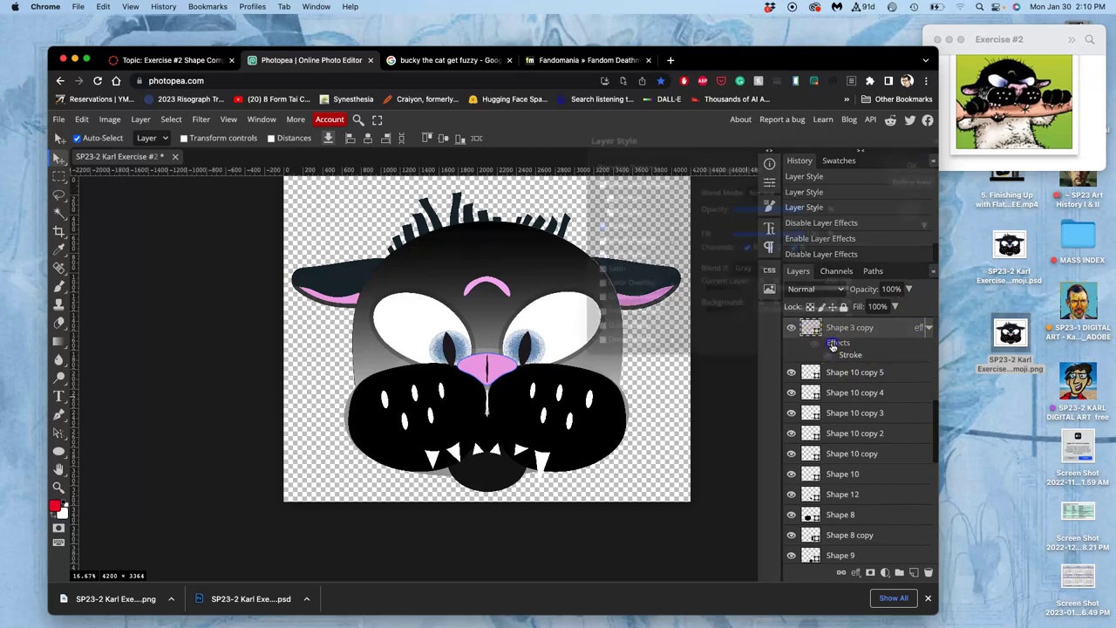
{"action": "left_click", "coordinate": [645, 226]}
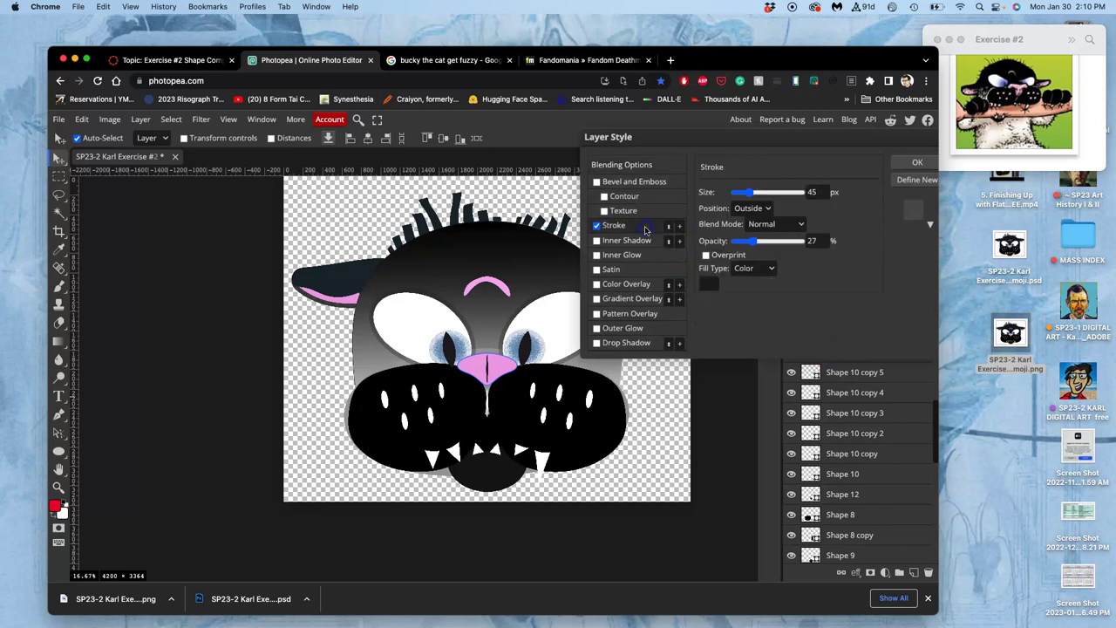
{"action": "left_click_drag", "start_coordinate": [735, 201], "coordinate": [748, 197]}
{"action": "left_click", "coordinate": [916, 162]}
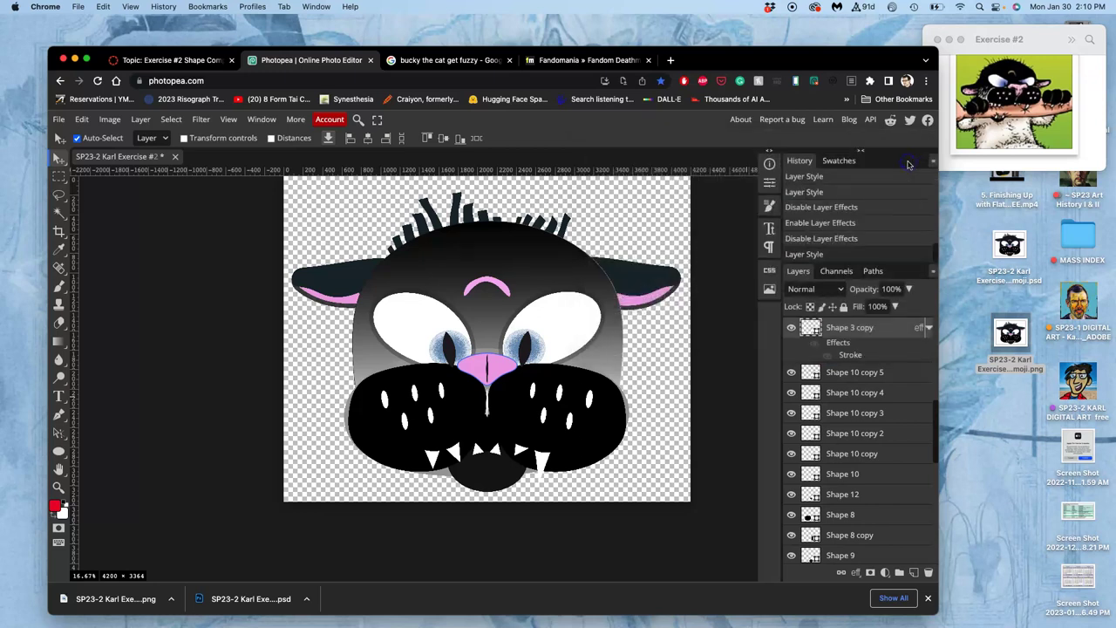
{"action": "left_click", "coordinate": [815, 345]}
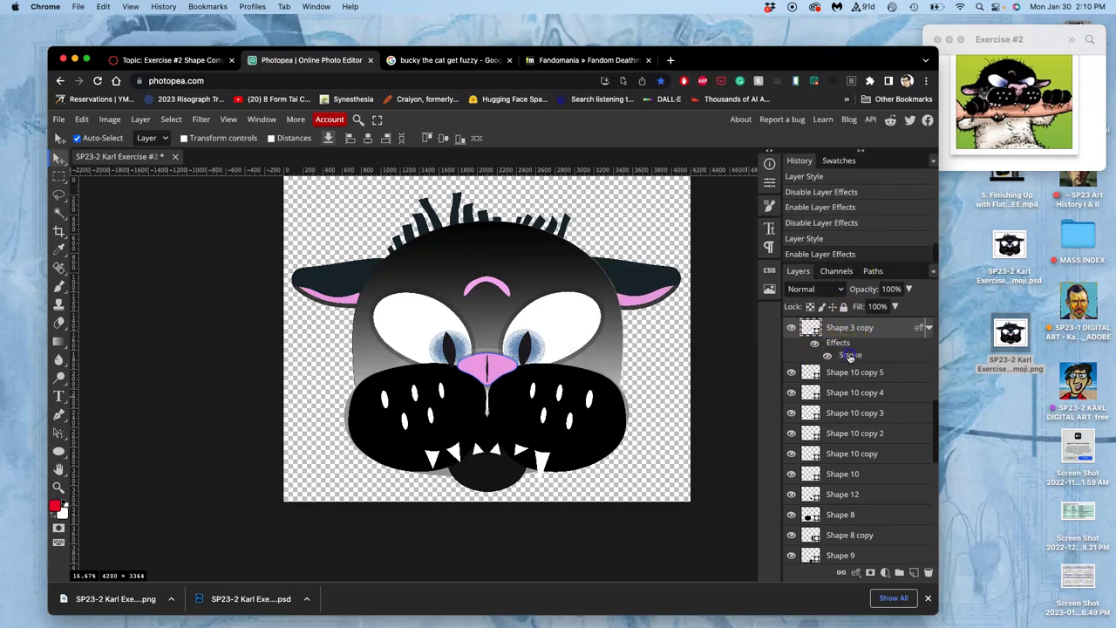
{"action": "double_click", "coordinate": [850, 356]}
{"action": "left_click_drag", "start_coordinate": [801, 192], "coordinate": [744, 193]}
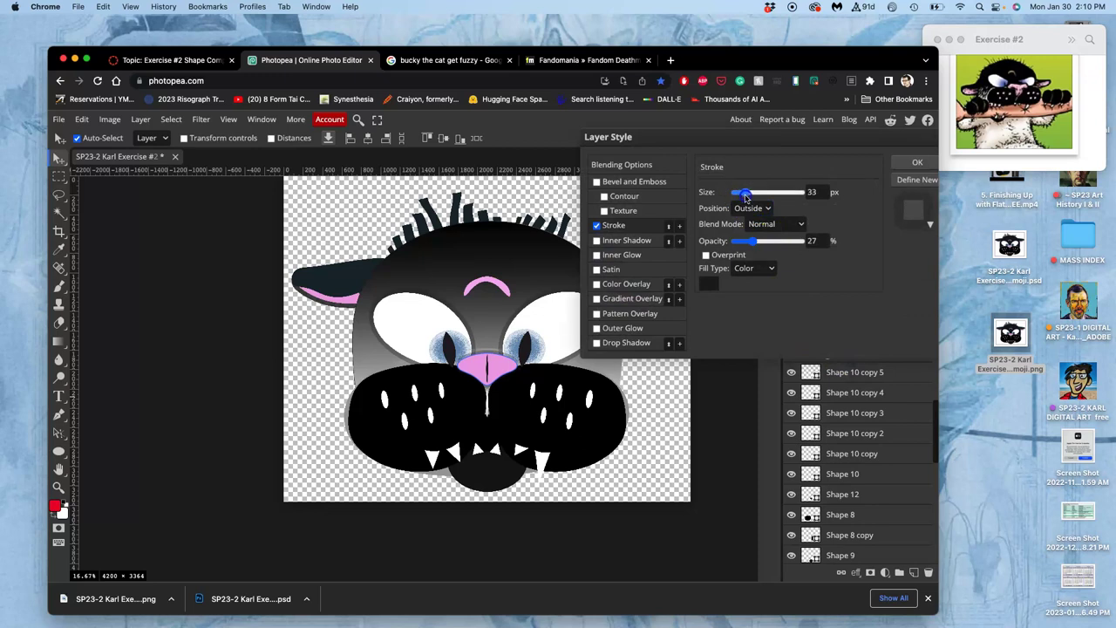
{"action": "left_click", "coordinate": [752, 205]}
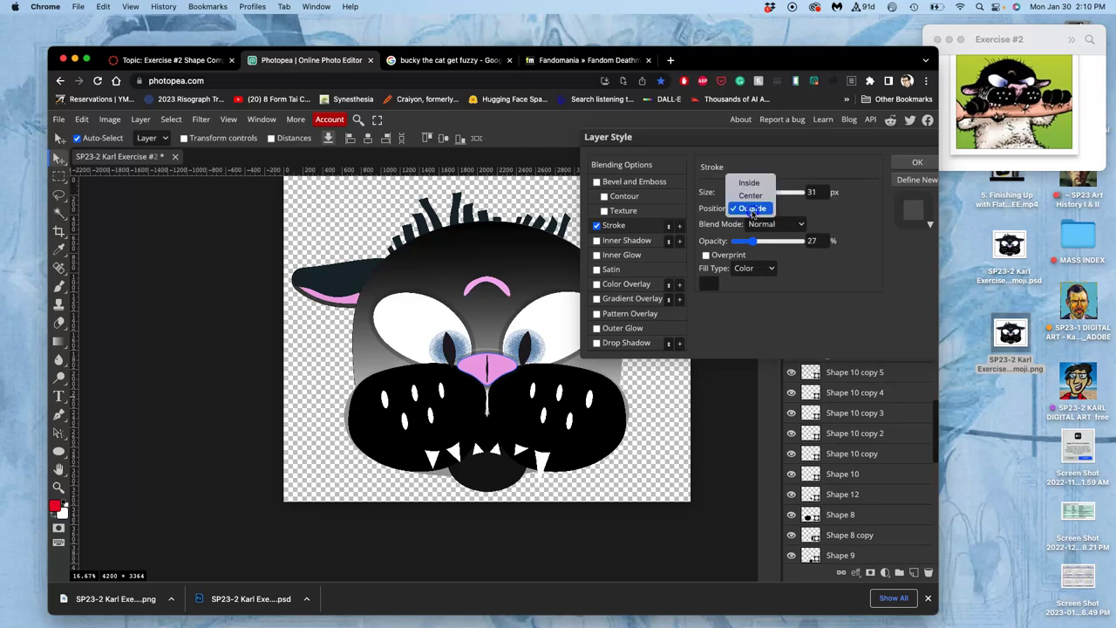
{"action": "left_click", "coordinate": [752, 204]}
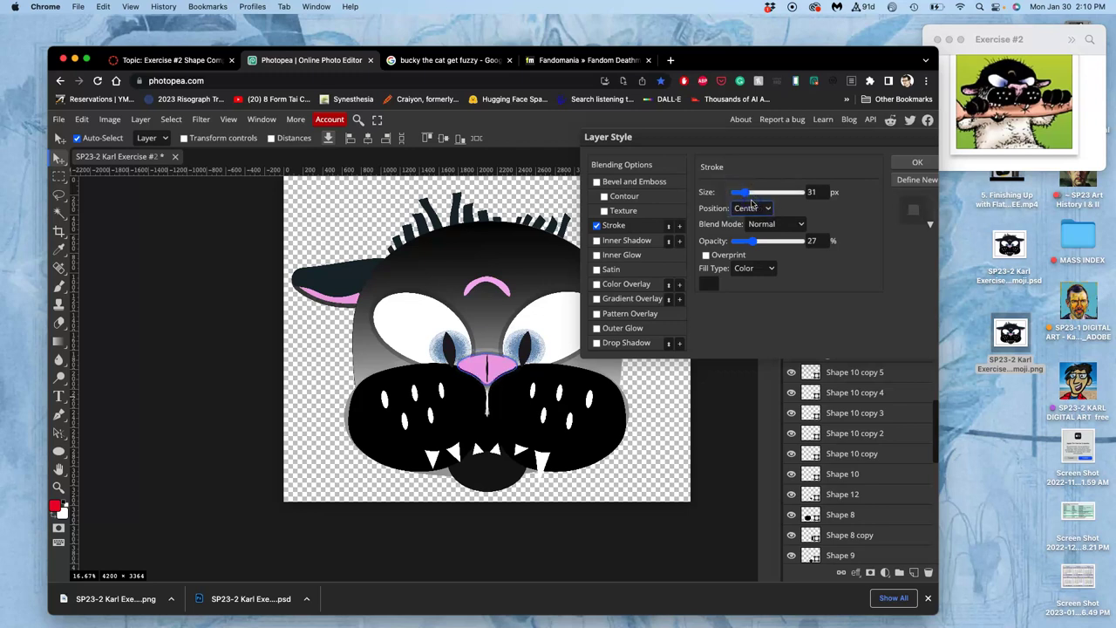
{"action": "left_click", "coordinate": [912, 162]}
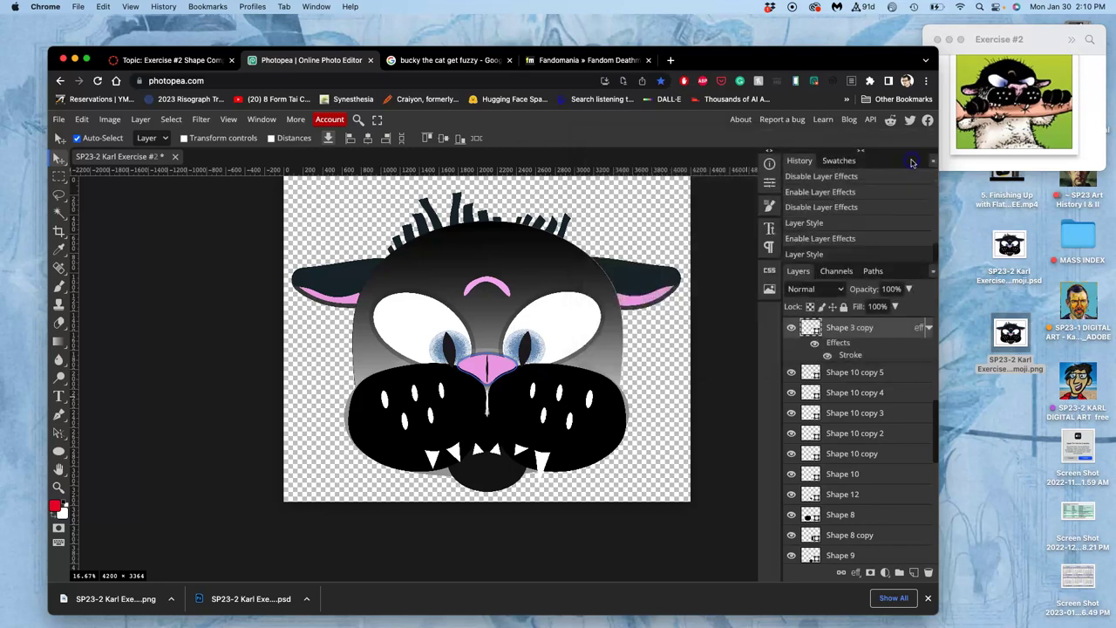
{"action": "left_click", "coordinate": [670, 320]}
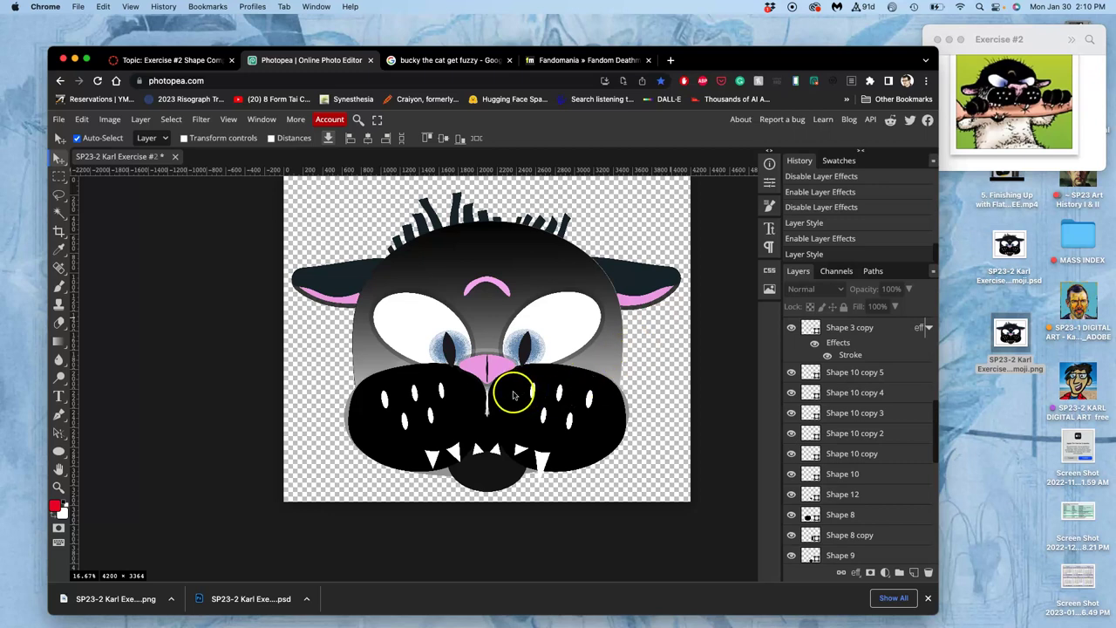
Add an inner glow to Shape 8 with 71% noise, 43 px size, 47% opacity
{"action": "left_click", "coordinate": [416, 381]}
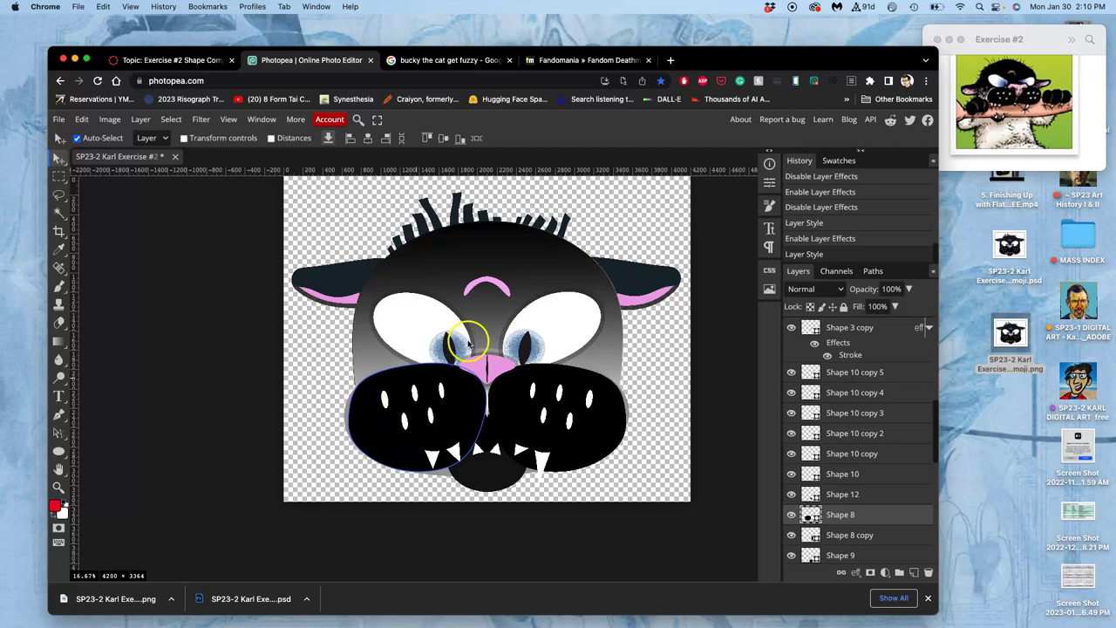
{"action": "double_click", "coordinate": [882, 515]}
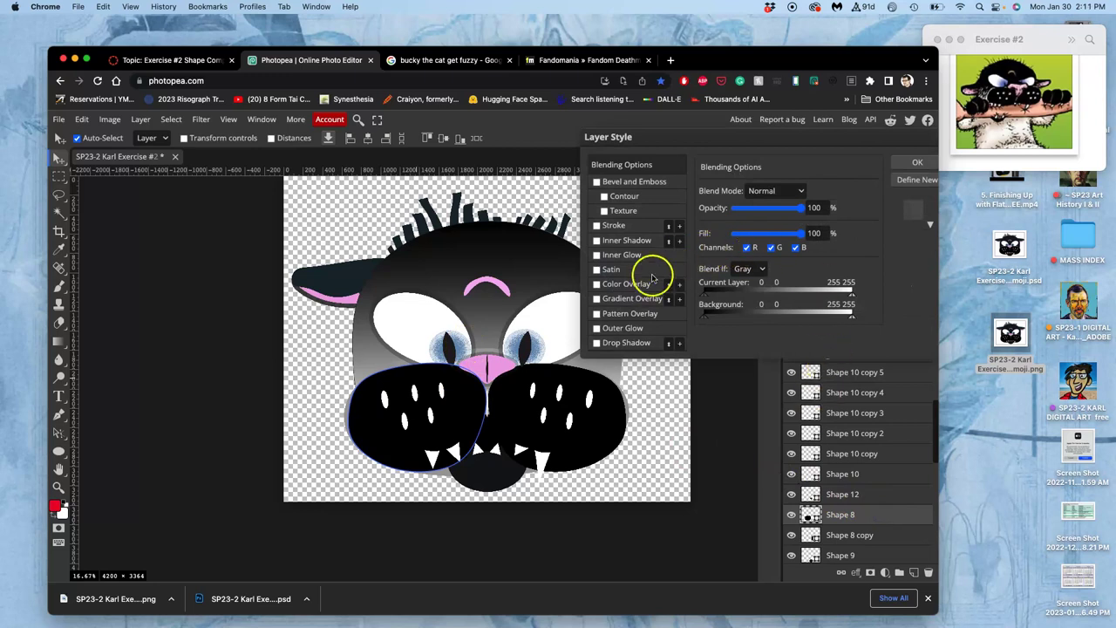
{"action": "left_click", "coordinate": [596, 256]}
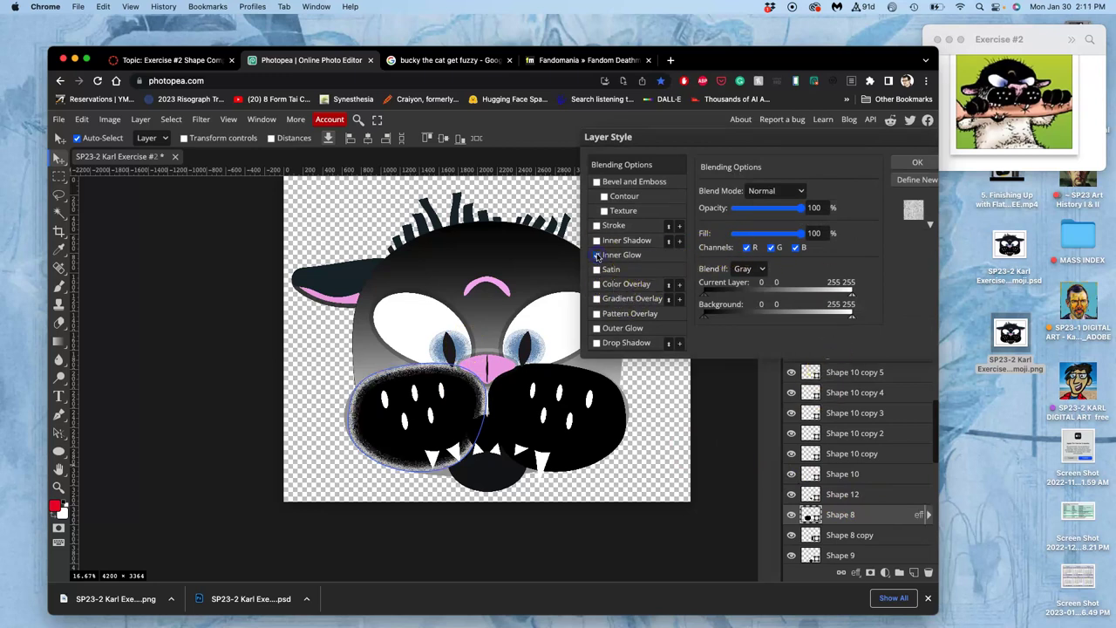
{"action": "left_click", "coordinate": [624, 255]}
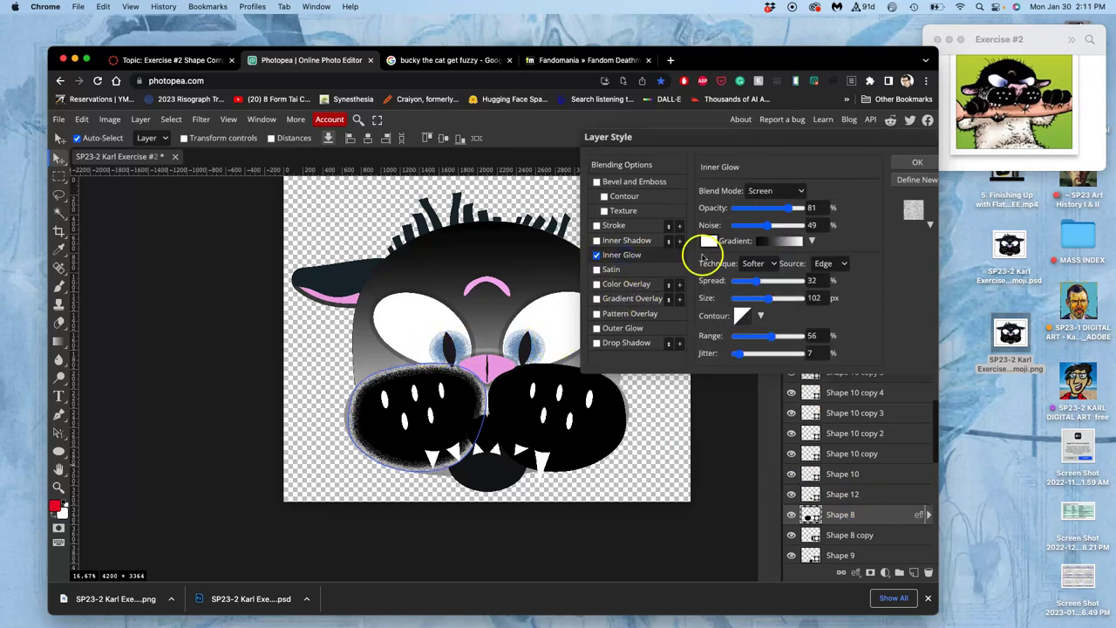
{"action": "mouse_move", "coordinate": [774, 210]}
{"action": "left_mouse_down"}
{"action": "mouse_move", "coordinate": [788, 209]}
{"action": "mouse_move", "coordinate": [741, 226]}
{"action": "mouse_move", "coordinate": [789, 226]}
{"action": "left_mouse_up"}
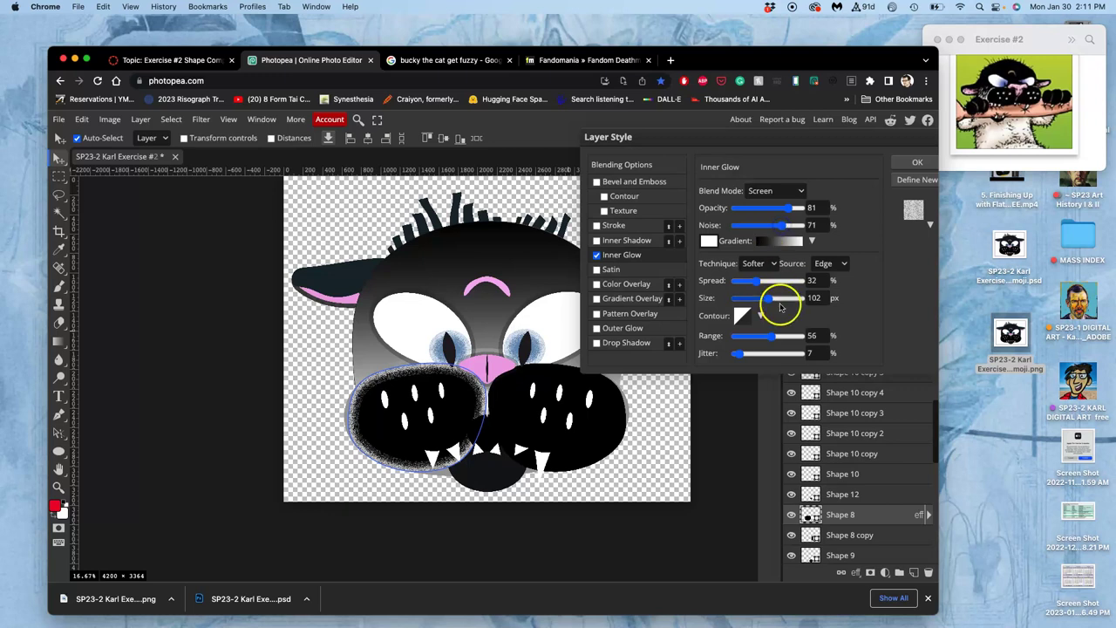
{"action": "left_click_drag", "start_coordinate": [772, 305], "coordinate": [749, 302]}
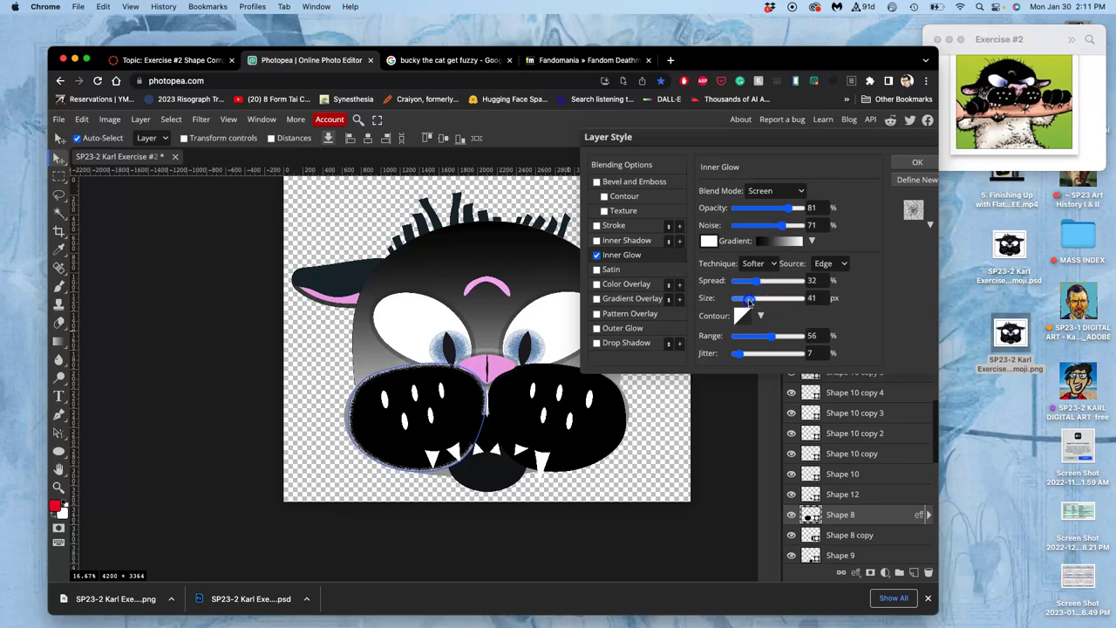
{"action": "left_click", "coordinate": [772, 336]}
{"action": "left_click", "coordinate": [785, 210]}
{"action": "left_click_drag", "start_coordinate": [785, 211], "coordinate": [765, 213]}
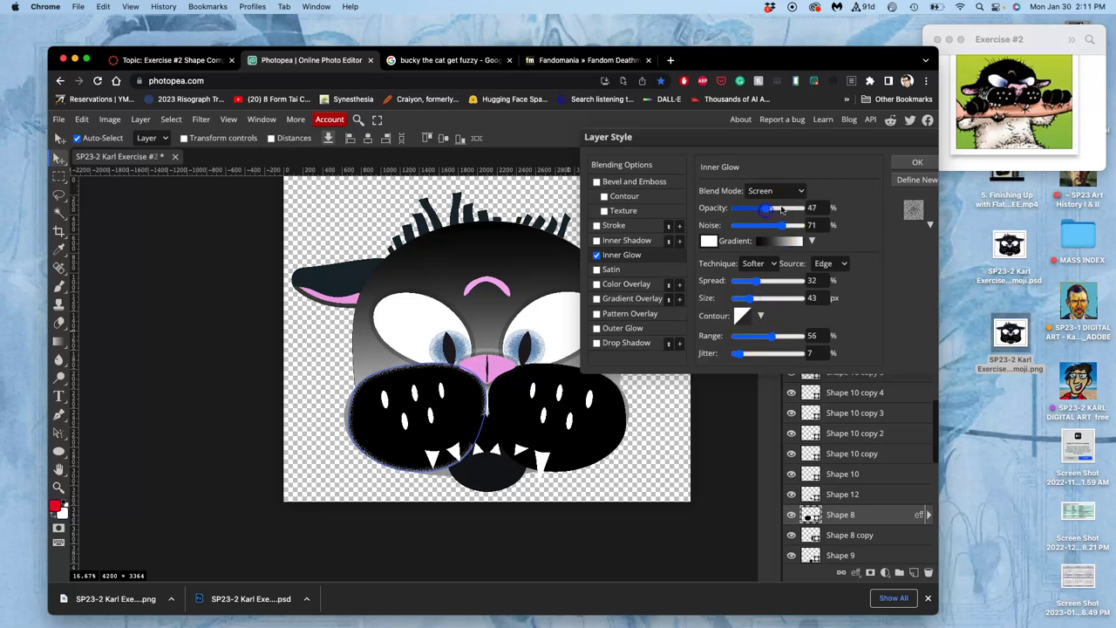
{"action": "left_click", "coordinate": [904, 164]}
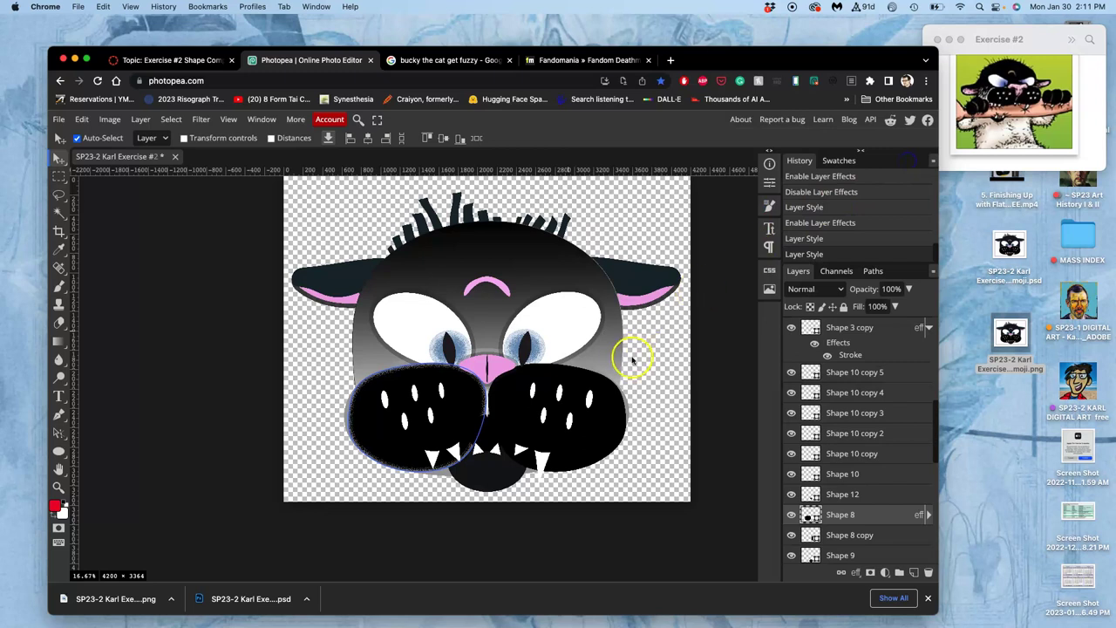
{"action": "left_click", "coordinate": [644, 355]}
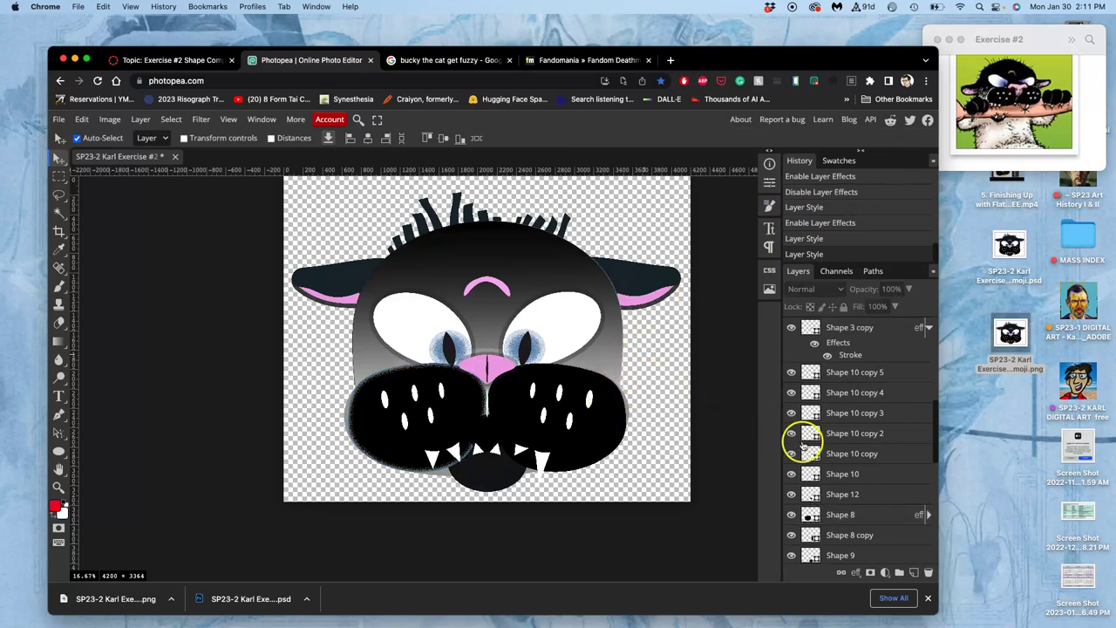
Copy the left muzzle Shape 8's layer style
{"action": "left_click", "coordinate": [895, 515]}
{"action": "right_click", "coordinate": [895, 515]}
{"action": "mouse_move", "coordinate": [853, 441]}
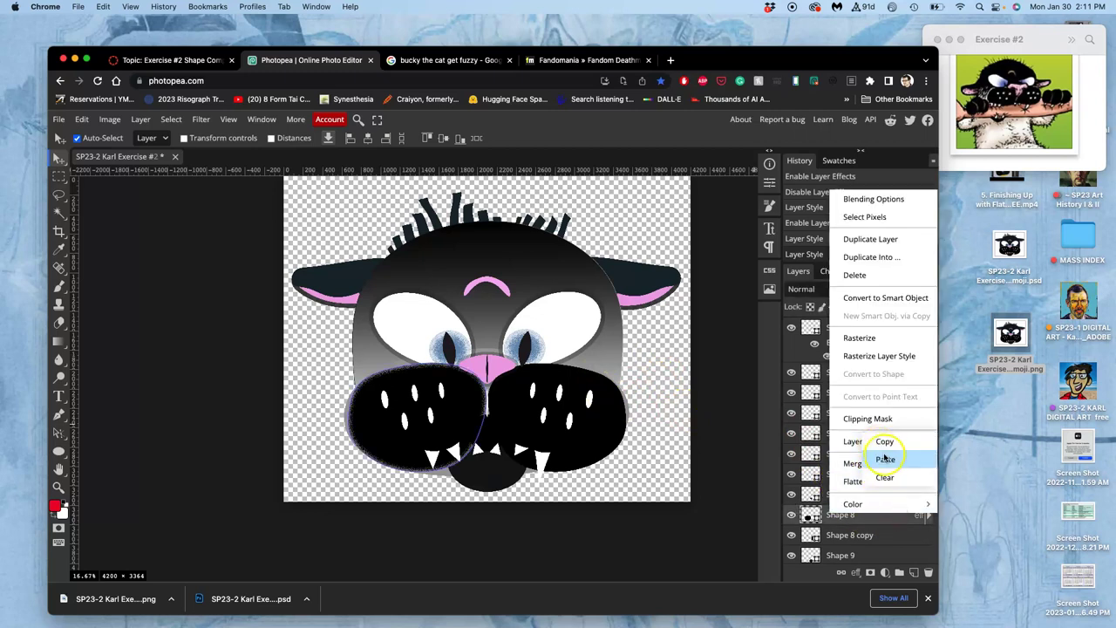
{"action": "left_click", "coordinate": [884, 448]}
{"action": "scroll", "coordinate": [867, 499], "scroll_direction": "down", "scroll_amount": 3}
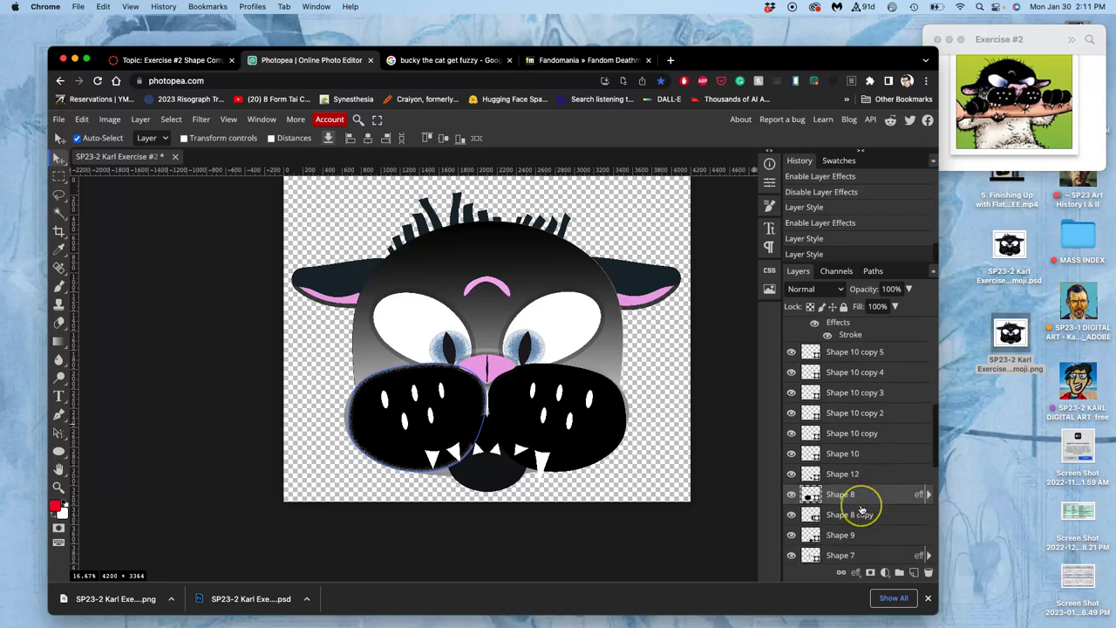
{"action": "scroll", "coordinate": [862, 510], "scroll_direction": "up", "scroll_amount": 3}
{"action": "scroll", "coordinate": [861, 510], "scroll_direction": "up", "scroll_amount": 1}
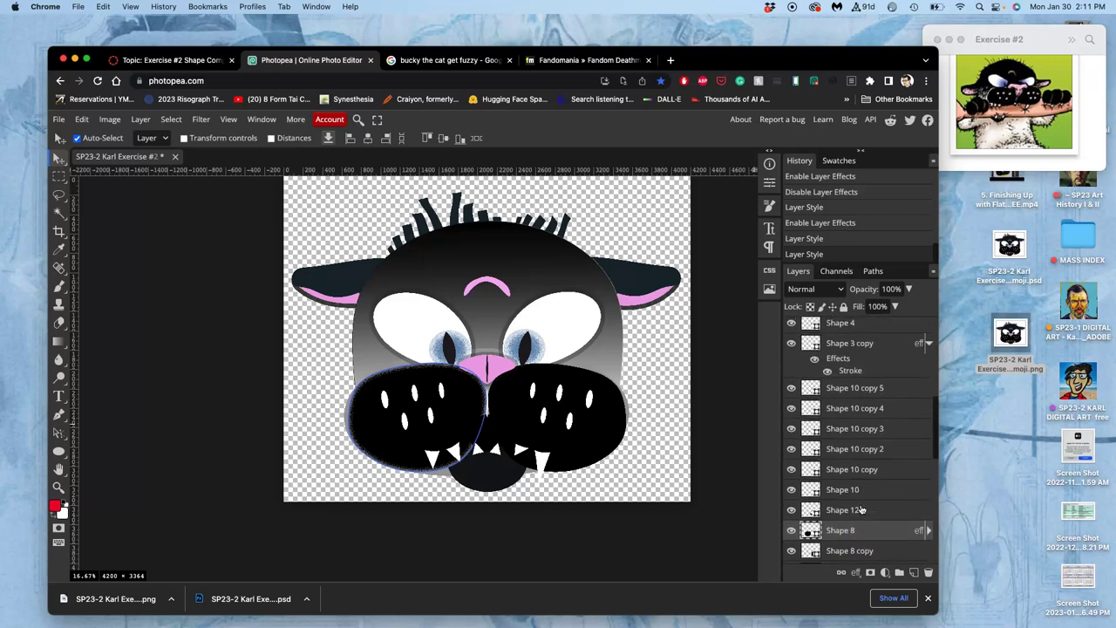
Paste the muzzle style onto the right muzzle and the jaw oval, Shape 9
{"action": "left_click", "coordinate": [792, 510]}
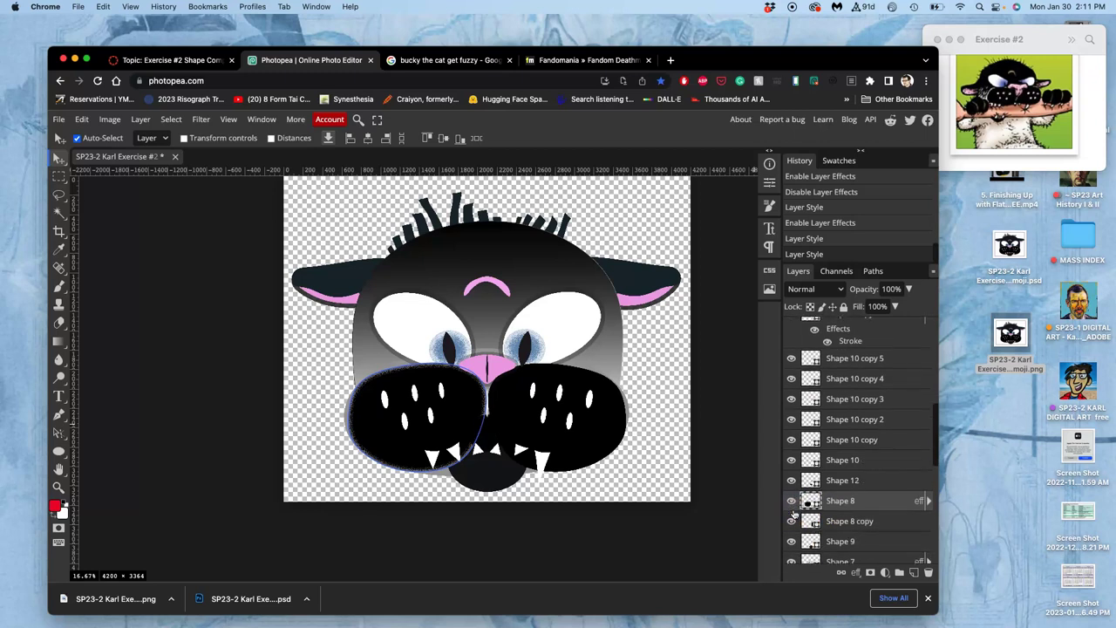
{"action": "right_click", "coordinate": [905, 526]}
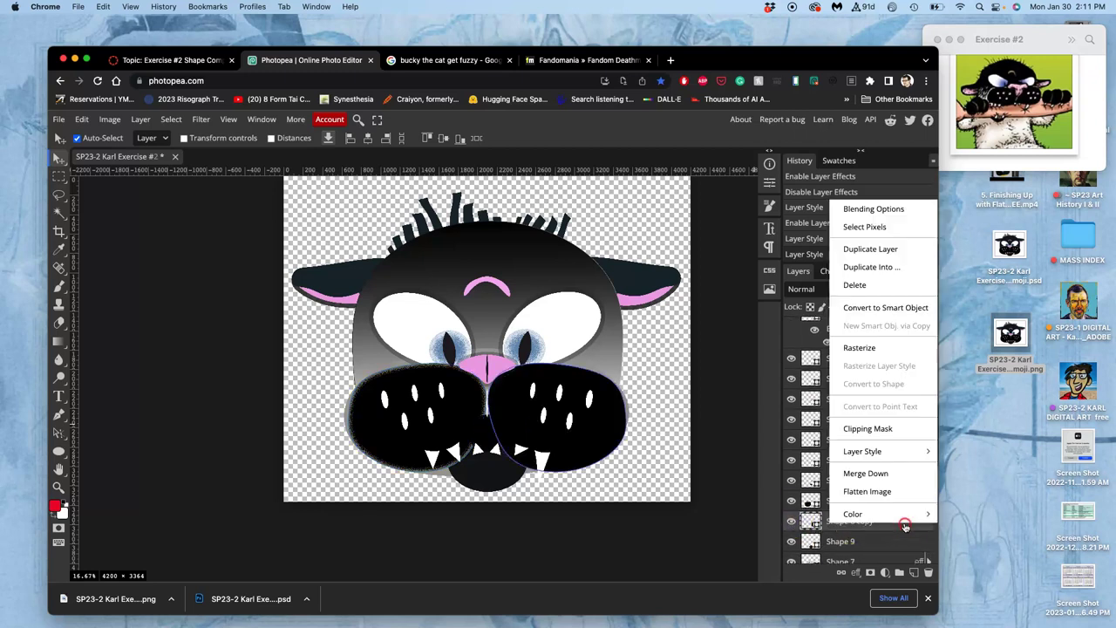
{"action": "left_click", "coordinate": [885, 454]}
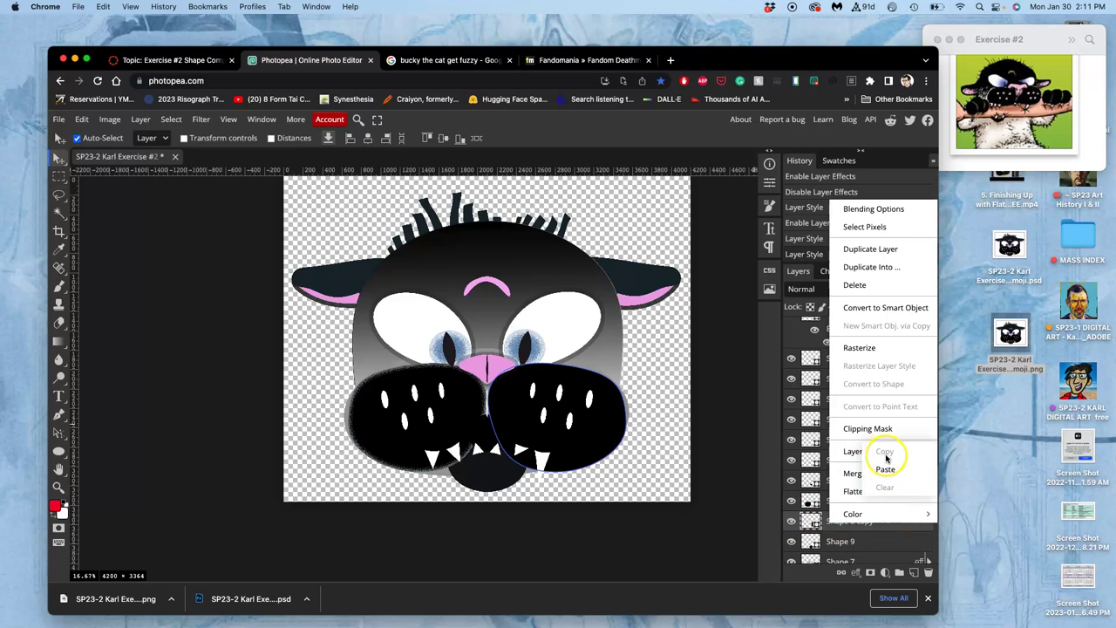
{"action": "left_click", "coordinate": [885, 468]}
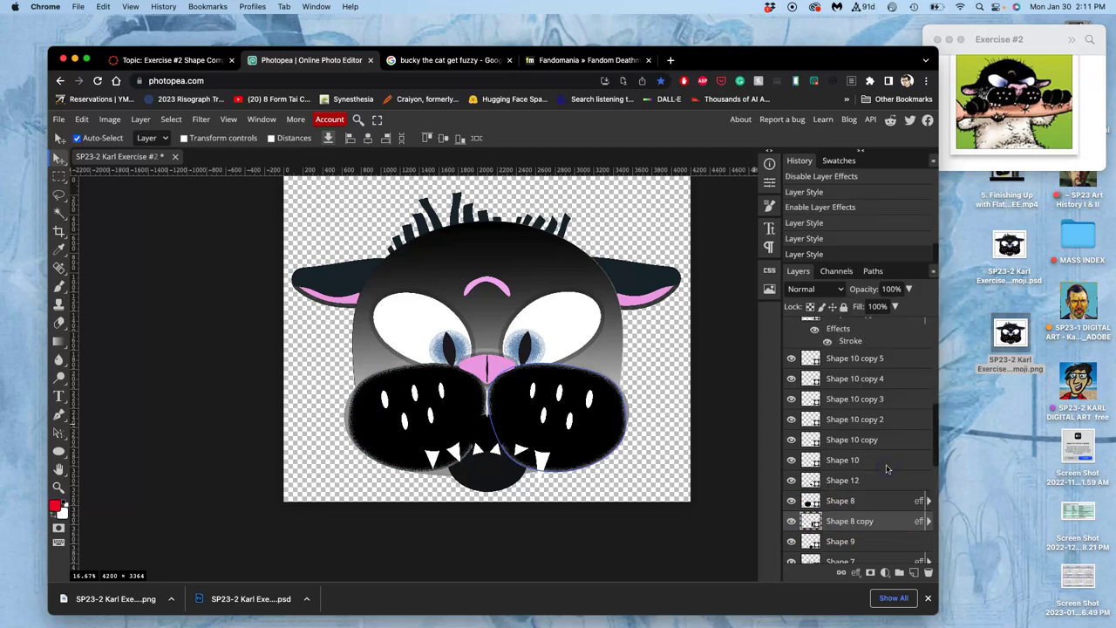
{"action": "left_click", "coordinate": [513, 482]}
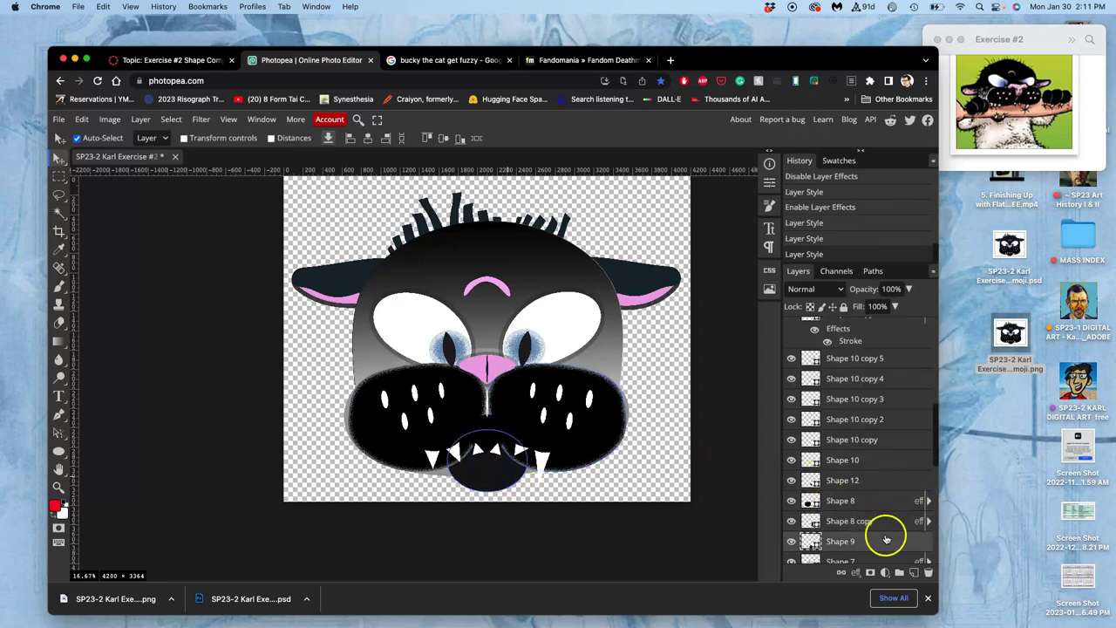
{"action": "right_click", "coordinate": [887, 541]}
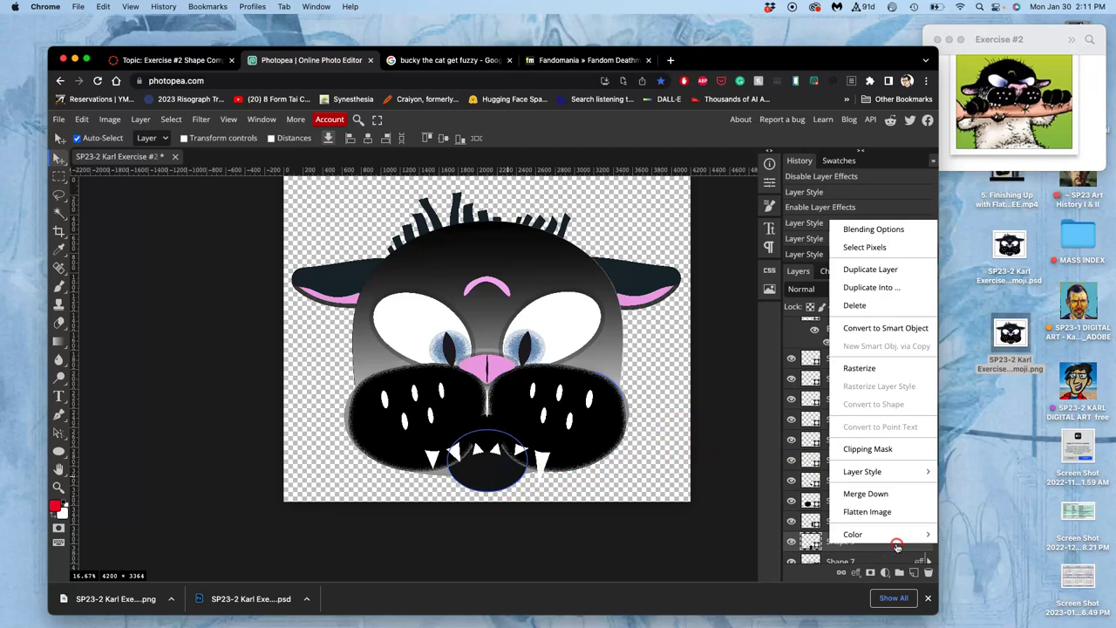
{"action": "mouse_move", "coordinate": [862, 471]}
{"action": "left_click", "coordinate": [884, 490]}
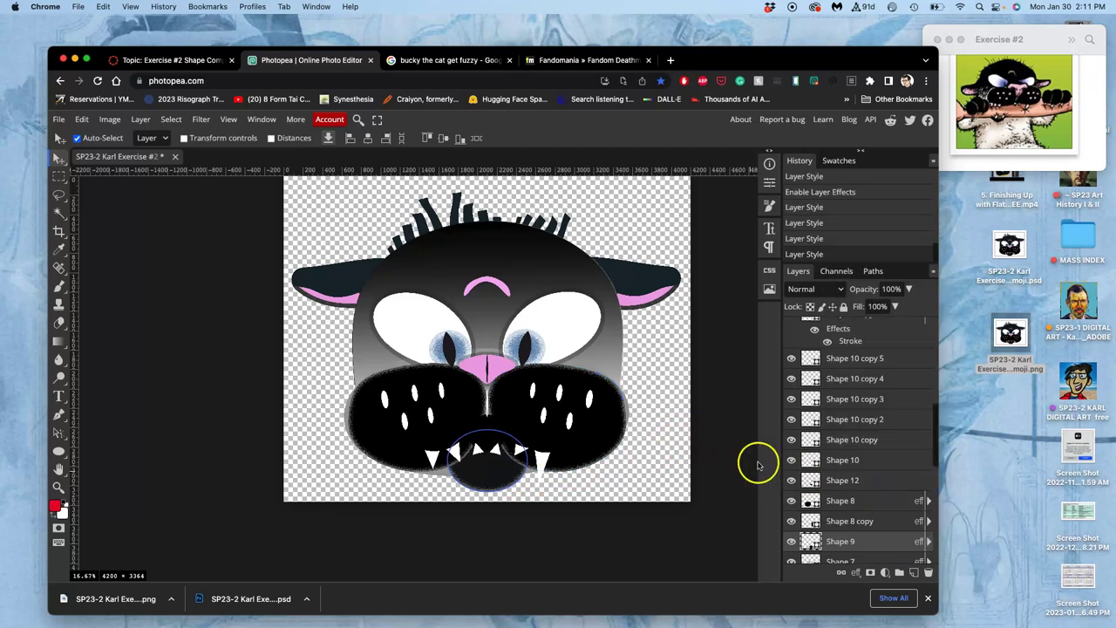
{"action": "left_click", "coordinate": [717, 444]}
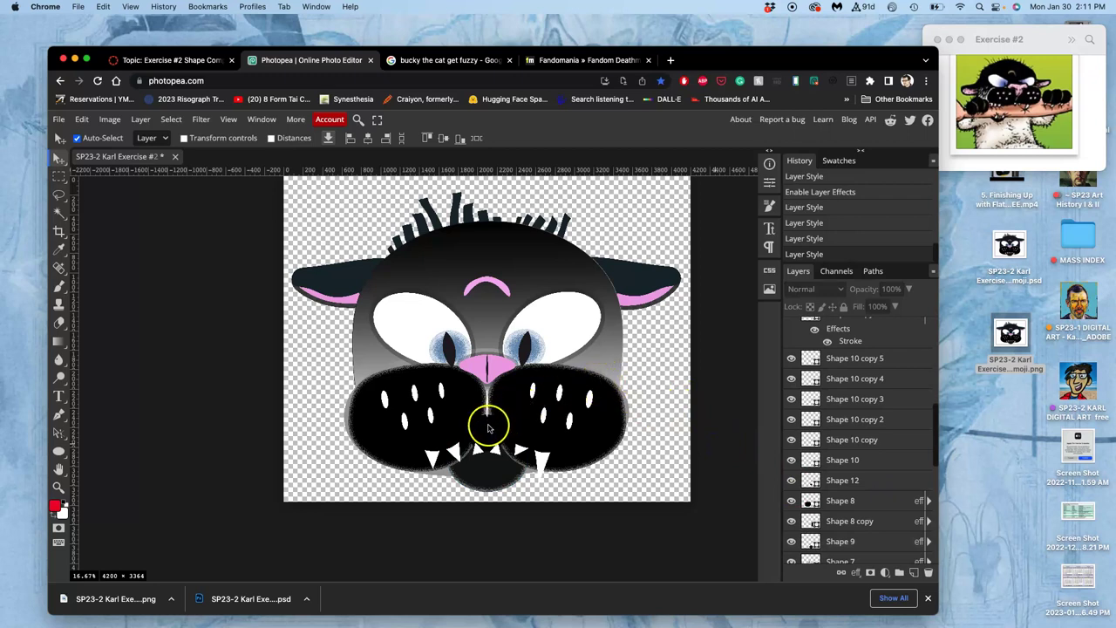
Scroll down the layers list and briefly hide the head to locate its layer
{"action": "scroll", "coordinate": [811, 462], "scroll_direction": "down", "scroll_amount": 2}
{"action": "scroll", "coordinate": [837, 490], "scroll_direction": "down", "scroll_amount": 2}
{"action": "scroll", "coordinate": [841, 491], "scroll_direction": "down", "scroll_amount": 3}
{"action": "scroll", "coordinate": [841, 491], "scroll_direction": "down", "scroll_amount": 2}
{"action": "scroll", "coordinate": [842, 491], "scroll_direction": "down", "scroll_amount": 3}
{"action": "scroll", "coordinate": [841, 491], "scroll_direction": "down", "scroll_amount": 2}
{"action": "scroll", "coordinate": [841, 491], "scroll_direction": "down", "scroll_amount": 3}
{"action": "left_click", "coordinate": [791, 360]}
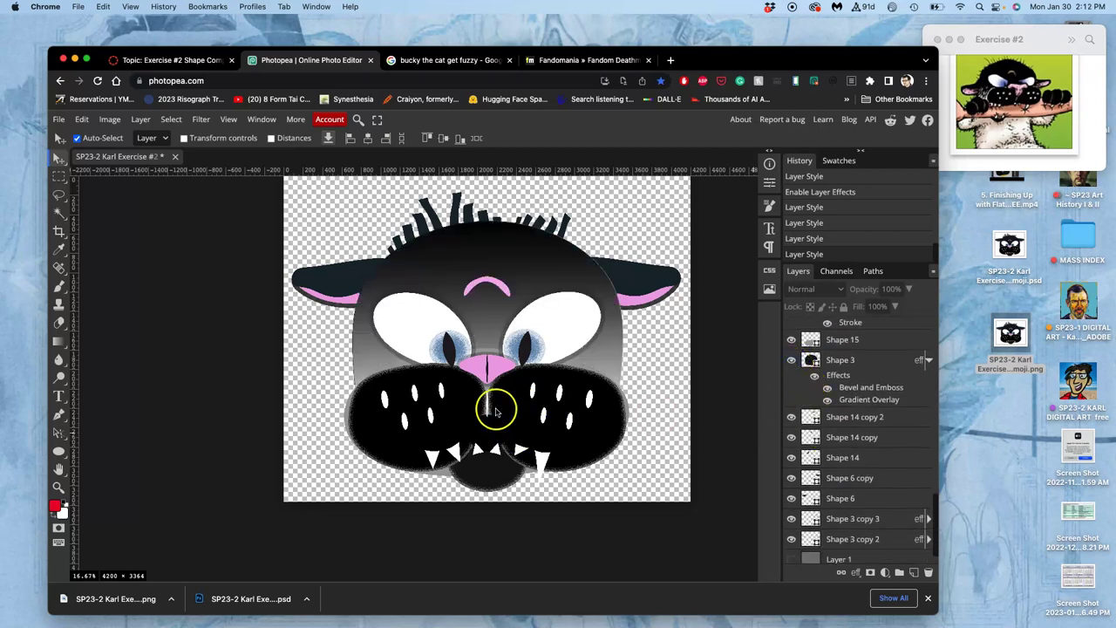
Open Shape 3's layer style, try Satin but leave it off, and enable Inner Glow
{"action": "left_click", "coordinate": [493, 329]}
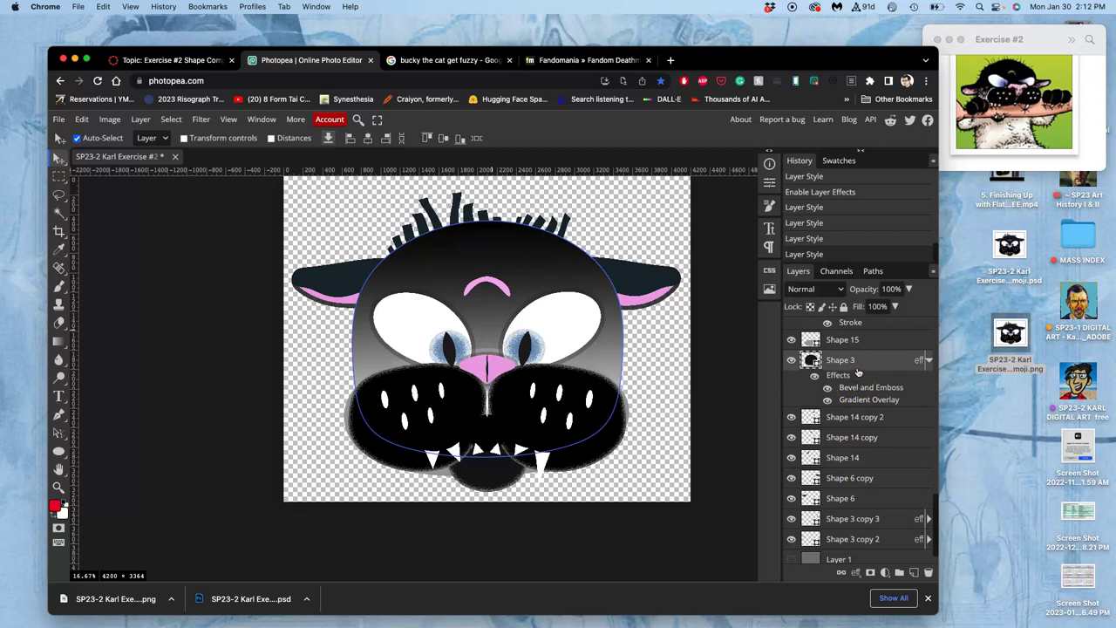
{"action": "double_click", "coordinate": [844, 377]}
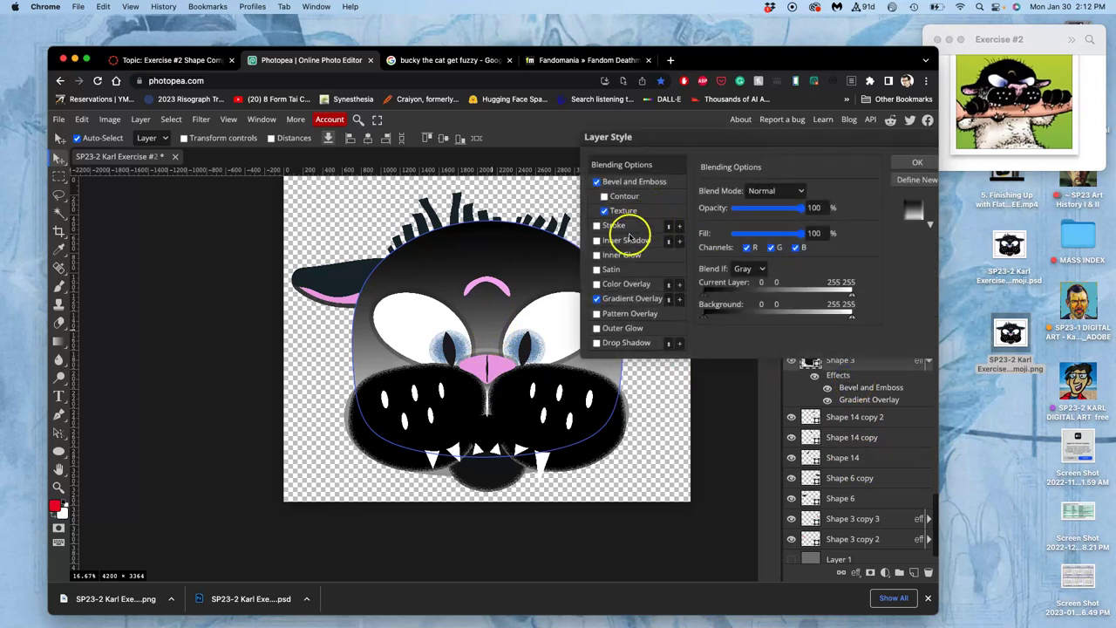
{"action": "left_click", "coordinate": [596, 270]}
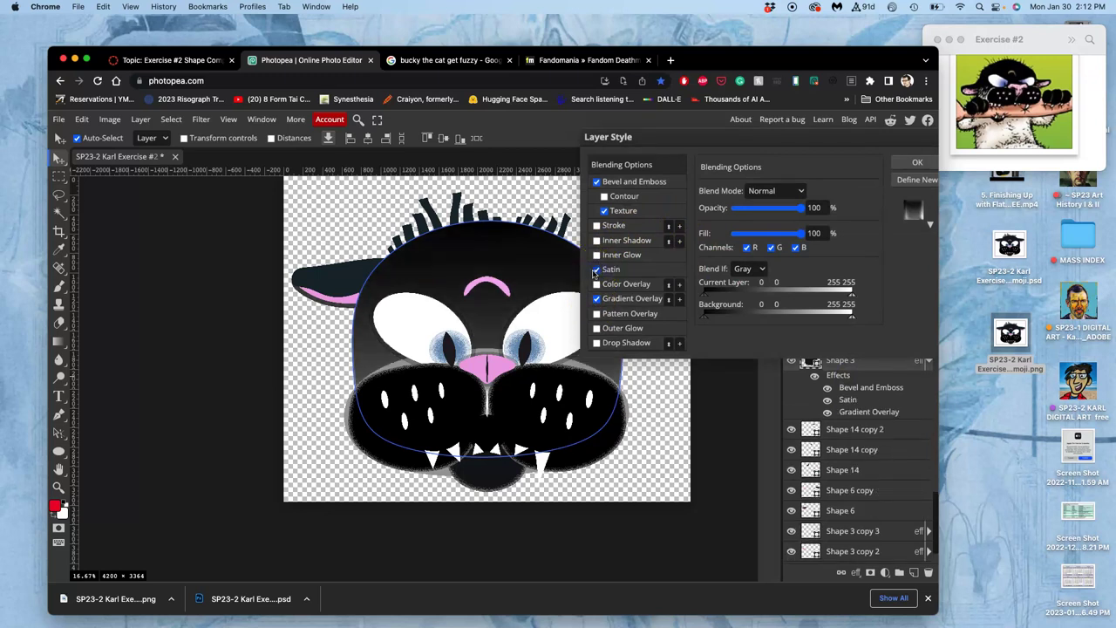
{"action": "left_click", "coordinate": [597, 272]}
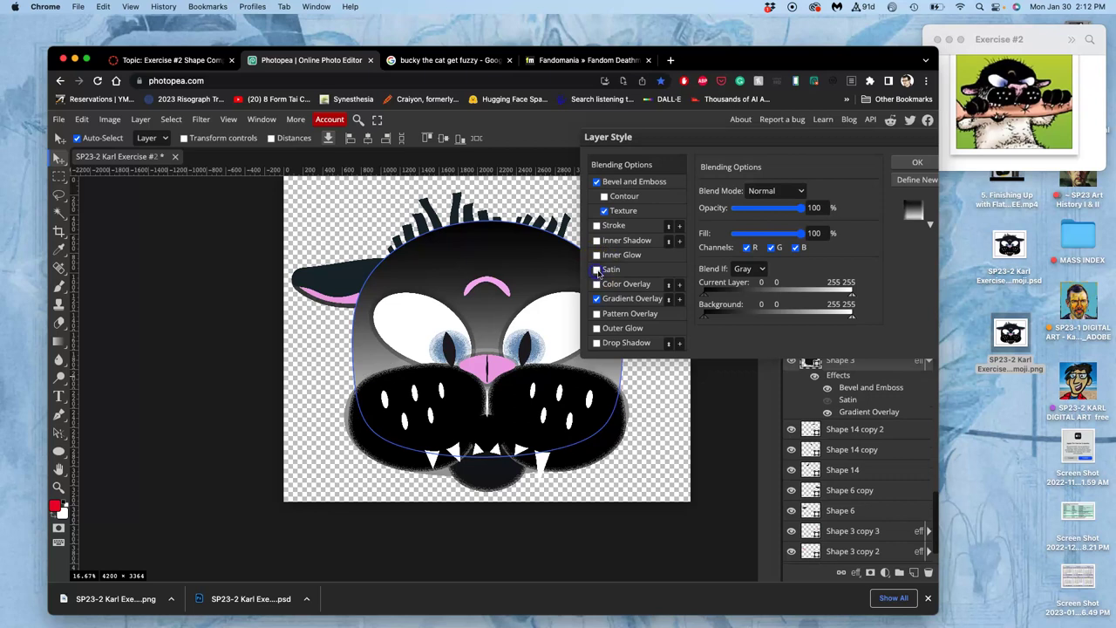
{"action": "left_click", "coordinate": [597, 270]}
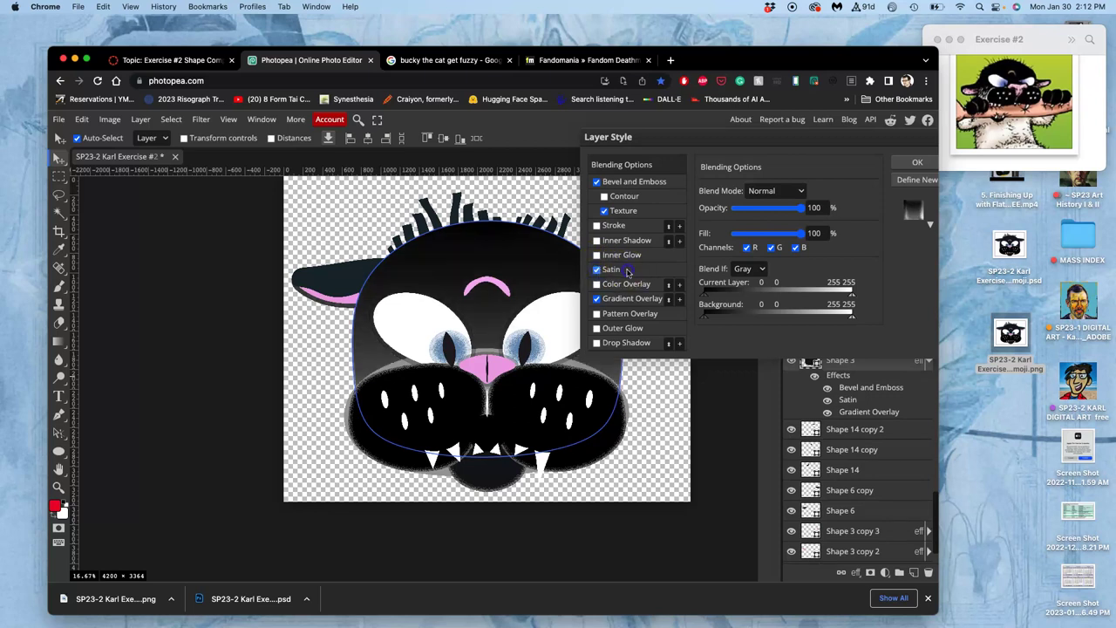
{"action": "left_click", "coordinate": [619, 271]}
{"action": "left_click", "coordinate": [610, 270]}
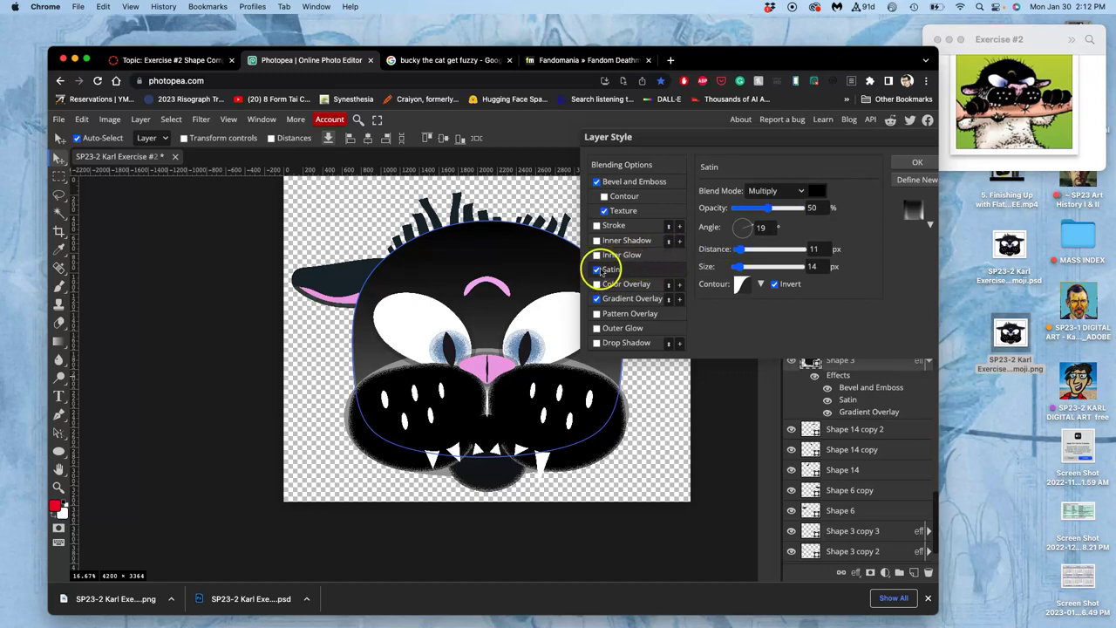
{"action": "left_click", "coordinate": [597, 269]}
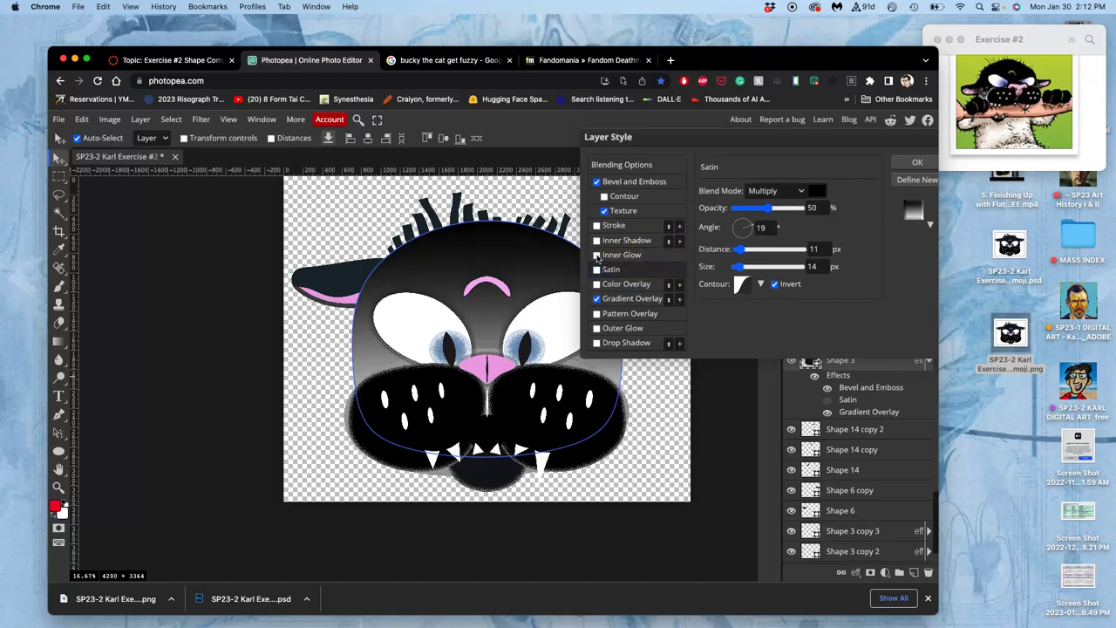
{"action": "left_click", "coordinate": [596, 254]}
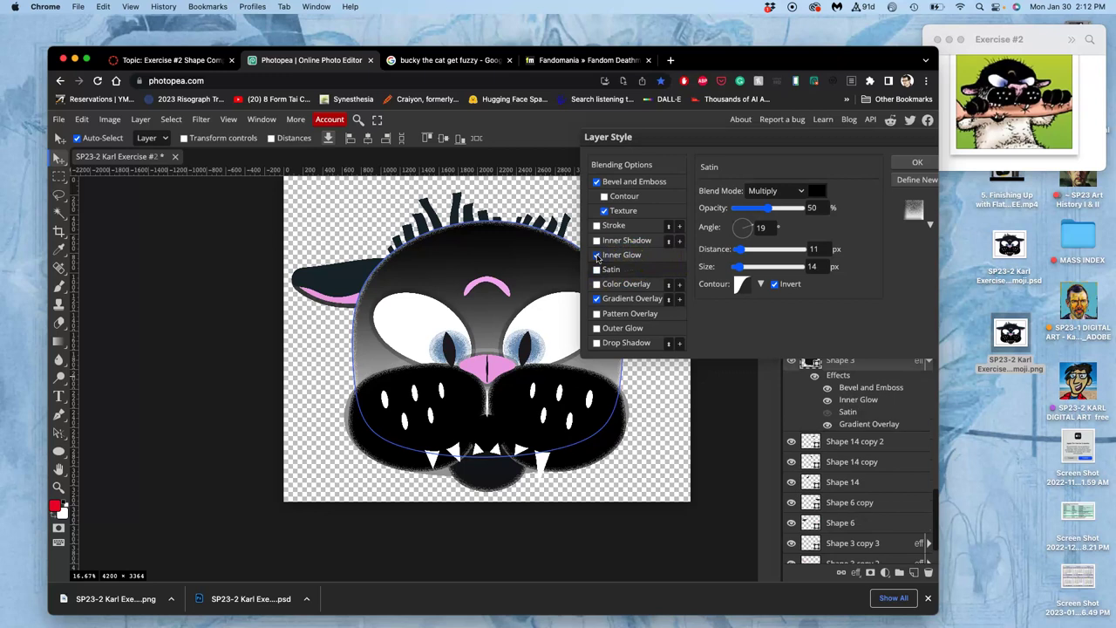
{"action": "left_click", "coordinate": [639, 256]}
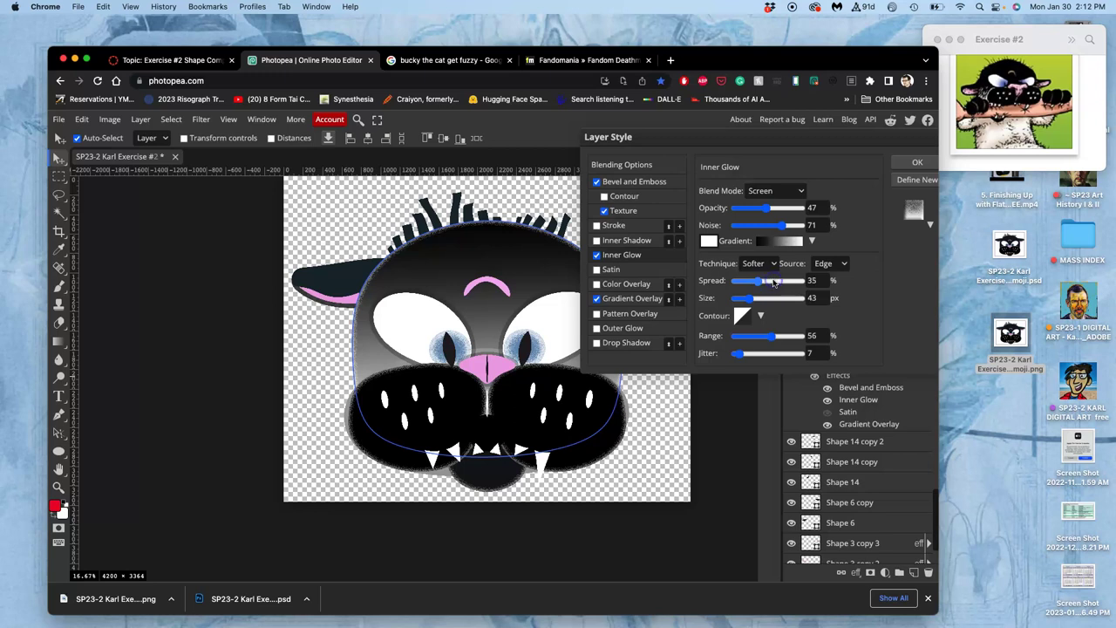
Set the head's inner glow spread to 9 and size to 152 px
{"action": "left_click", "coordinate": [773, 281]}
{"action": "mouse_move", "coordinate": [752, 299]}
{"action": "left_mouse_down"}
{"action": "mouse_move", "coordinate": [779, 299]}
{"action": "mouse_move", "coordinate": [785, 281]}
{"action": "left_mouse_up"}
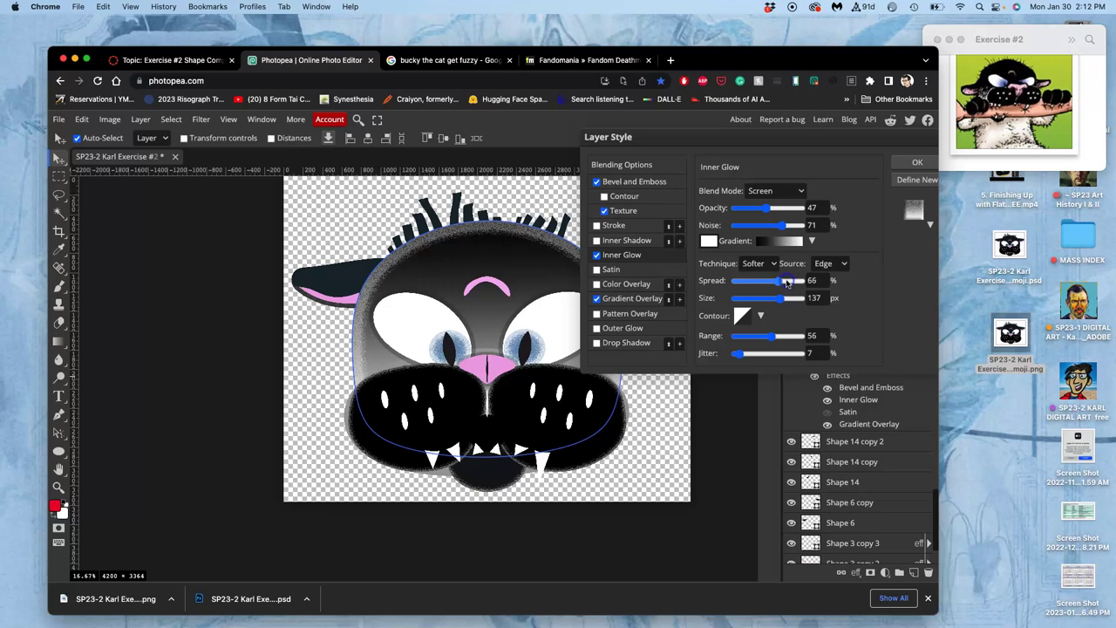
{"action": "left_click_drag", "start_coordinate": [785, 281], "coordinate": [783, 284]}
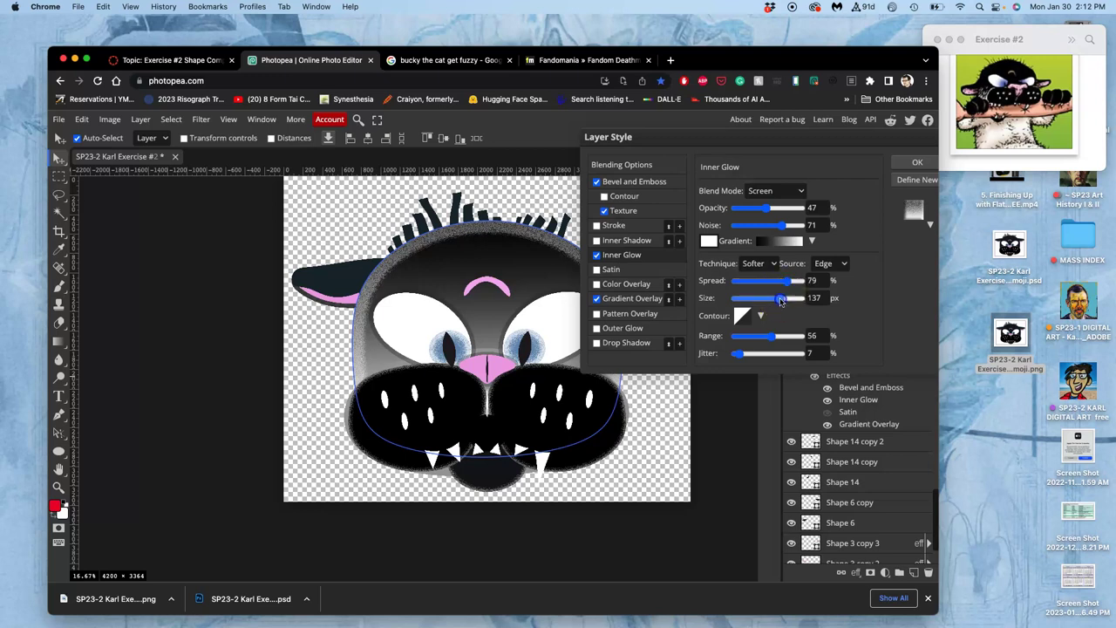
{"action": "left_click_drag", "start_coordinate": [759, 301], "coordinate": [759, 302]}
{"action": "left_click", "coordinate": [758, 301]}
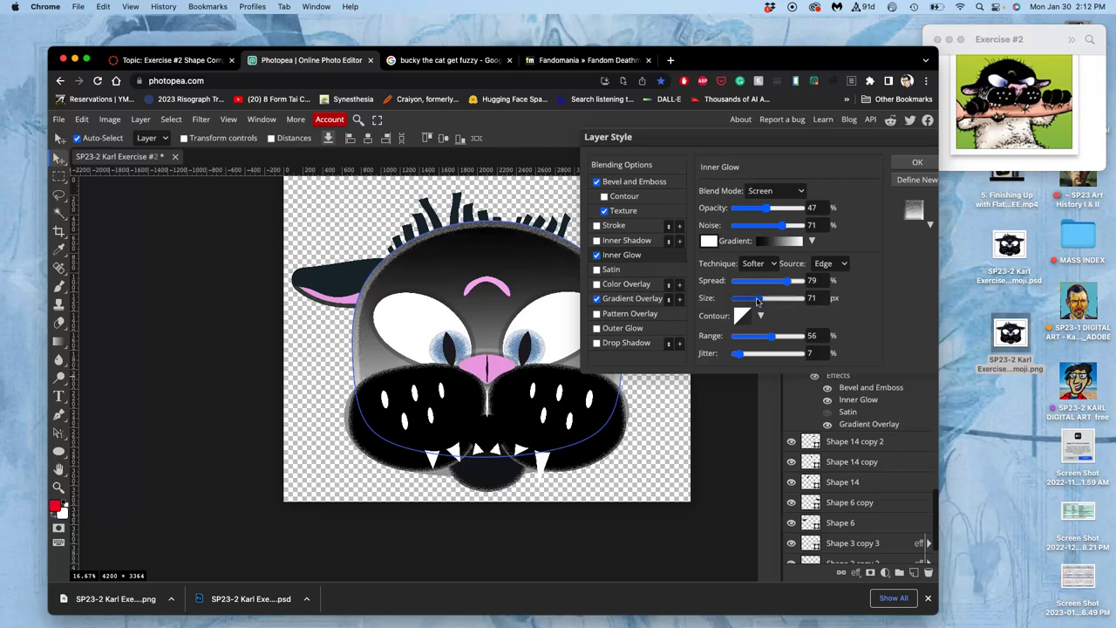
{"action": "left_click_drag", "start_coordinate": [781, 282], "coordinate": [790, 285]}
{"action": "left_click_drag", "start_coordinate": [784, 285], "coordinate": [750, 284]}
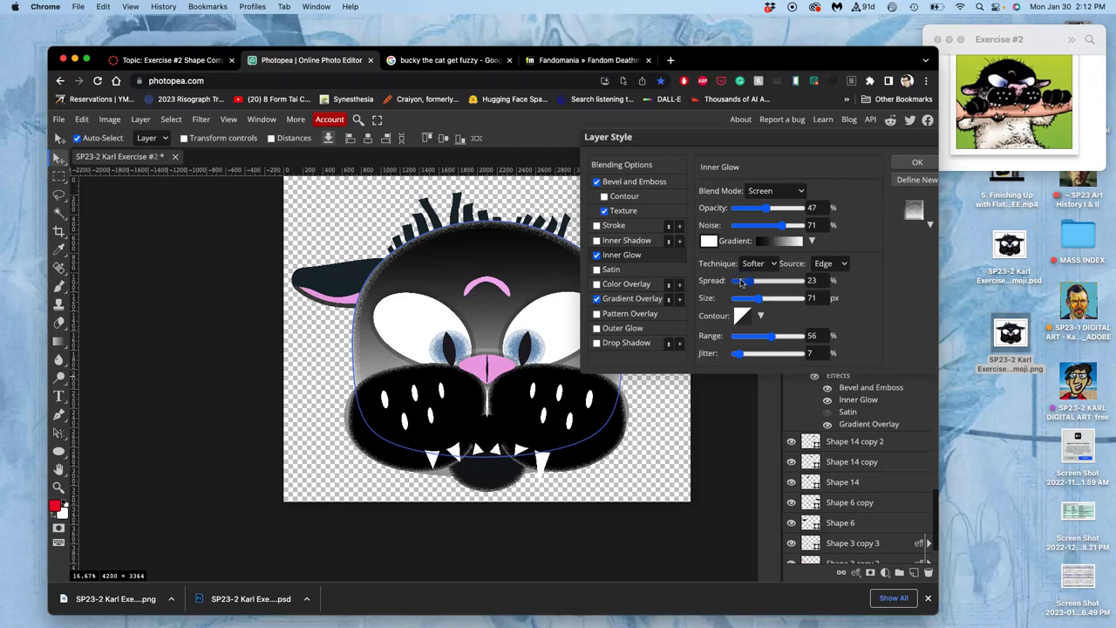
{"action": "left_click", "coordinate": [740, 284]}
{"action": "left_click_drag", "start_coordinate": [761, 298], "coordinate": [783, 299]}
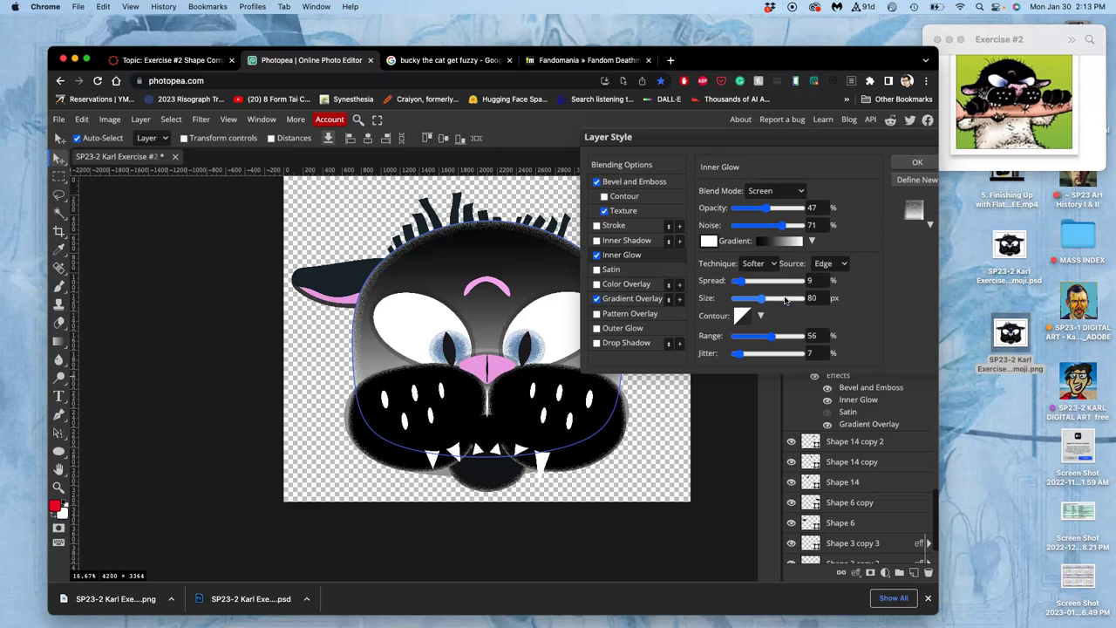
{"action": "left_click", "coordinate": [785, 299]}
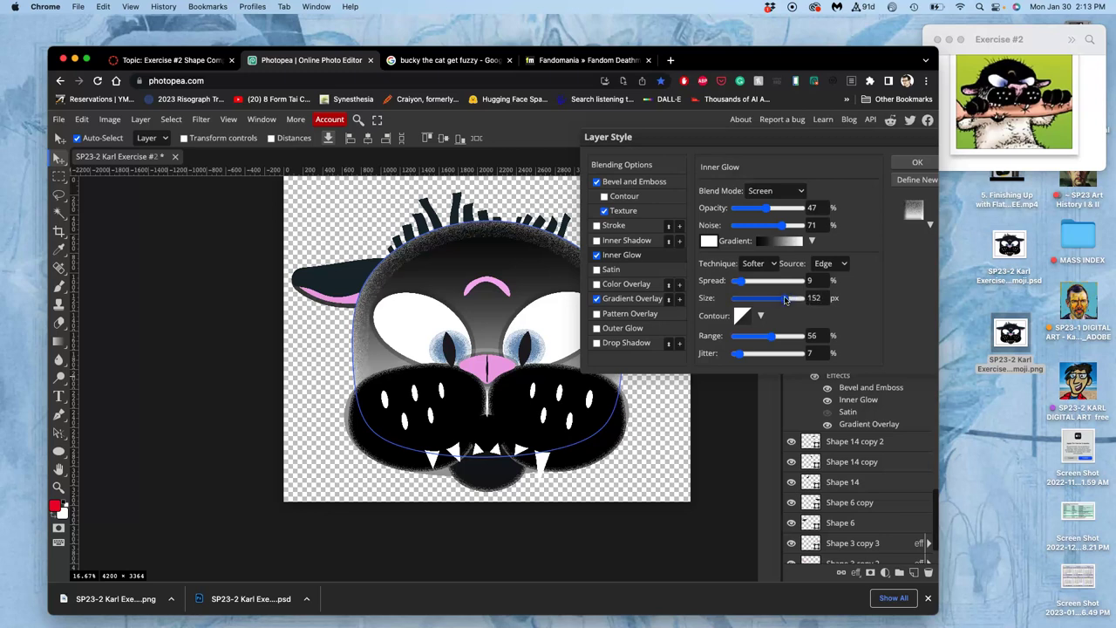
Settle the inner glow jitter at 50% with opacity at 50%
{"action": "left_click_drag", "start_coordinate": [779, 352], "coordinate": [740, 352]}
{"action": "left_click", "coordinate": [771, 354]}
{"action": "left_click_drag", "start_coordinate": [771, 354], "coordinate": [766, 353]}
{"action": "scroll", "coordinate": [758, 211], "scroll_direction": "up", "scroll_amount": 7}
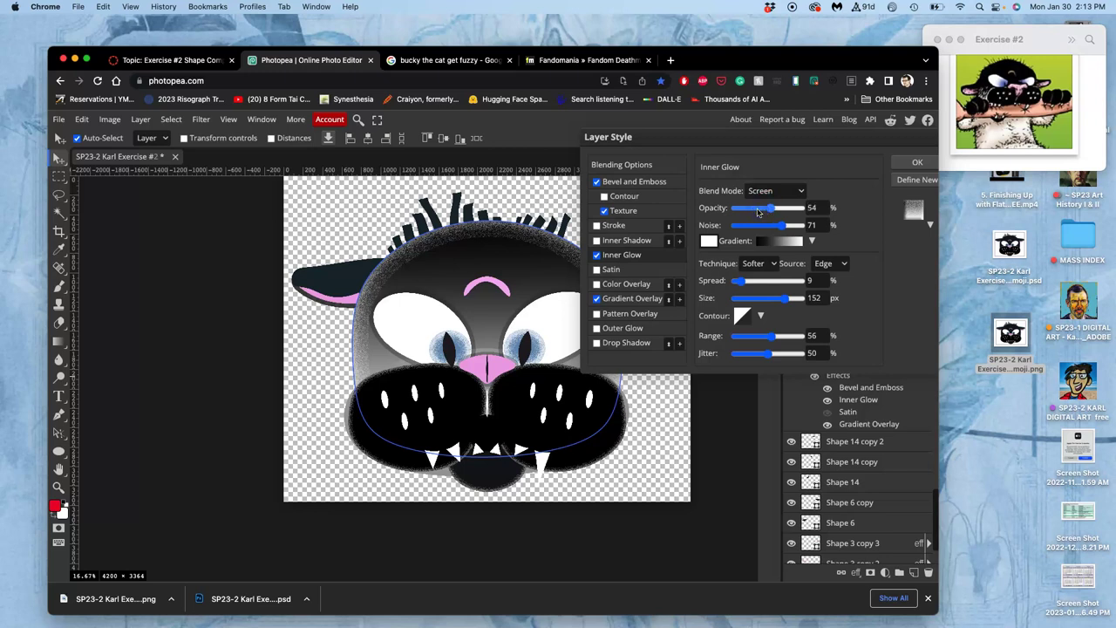
{"action": "scroll", "coordinate": [758, 211], "scroll_direction": "down", "scroll_amount": 4}
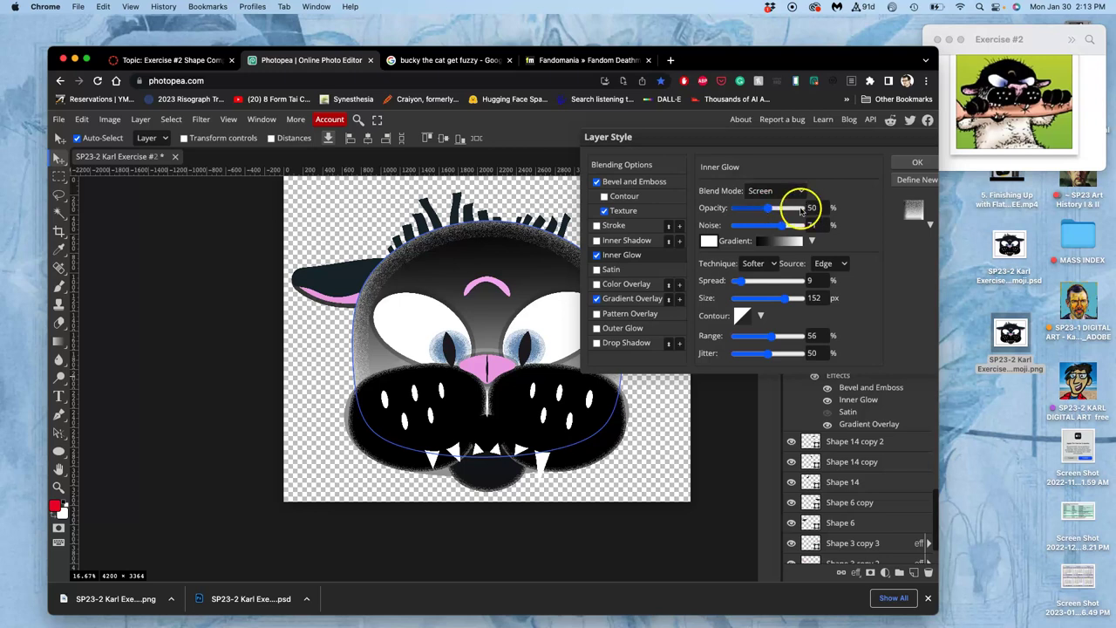